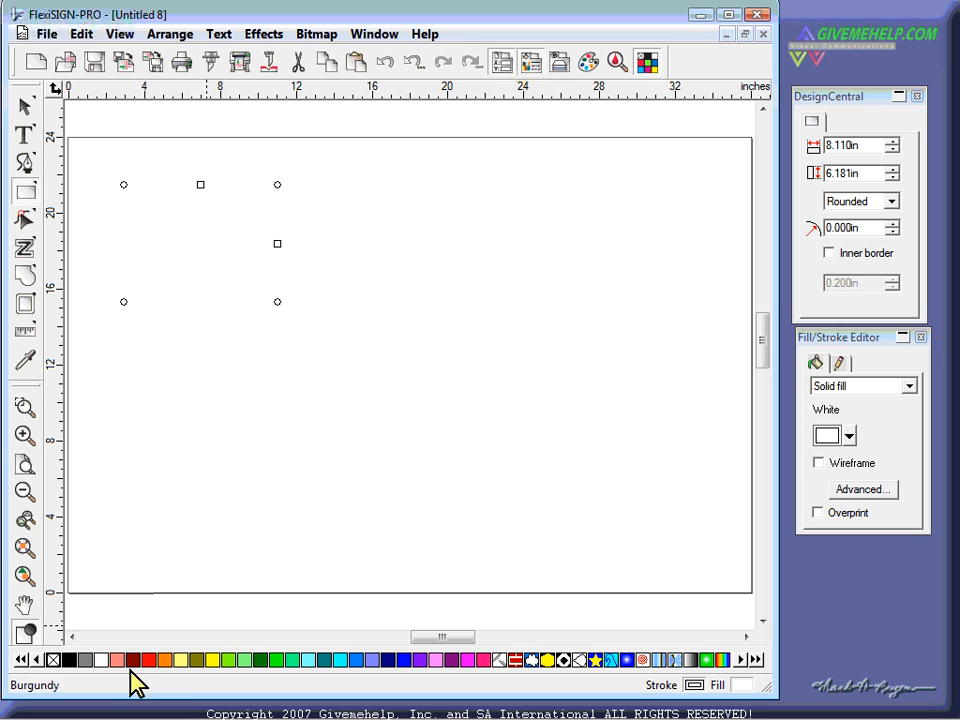
- Fill the rectangle black, then draw a five-point star beside it and a thick arrow below
click(70, 660)
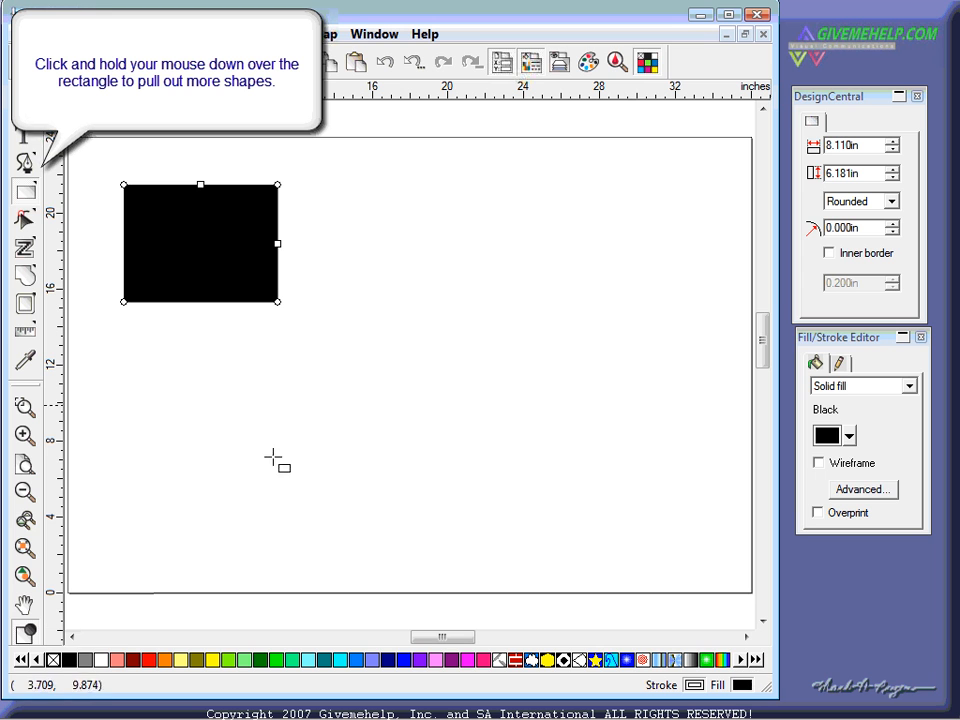
drag(26, 194, 181, 203)
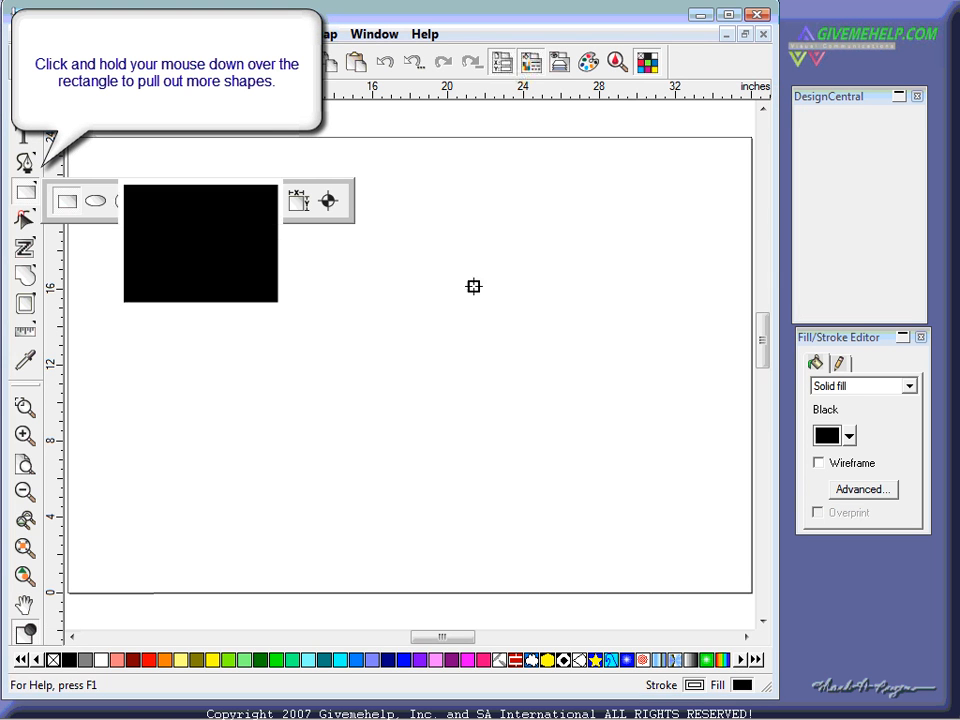
drag(469, 306, 467, 180)
drag(26, 195, 214, 205)
drag(180, 422, 424, 503)
- Move the star slightly up and to the right
click(26, 113)
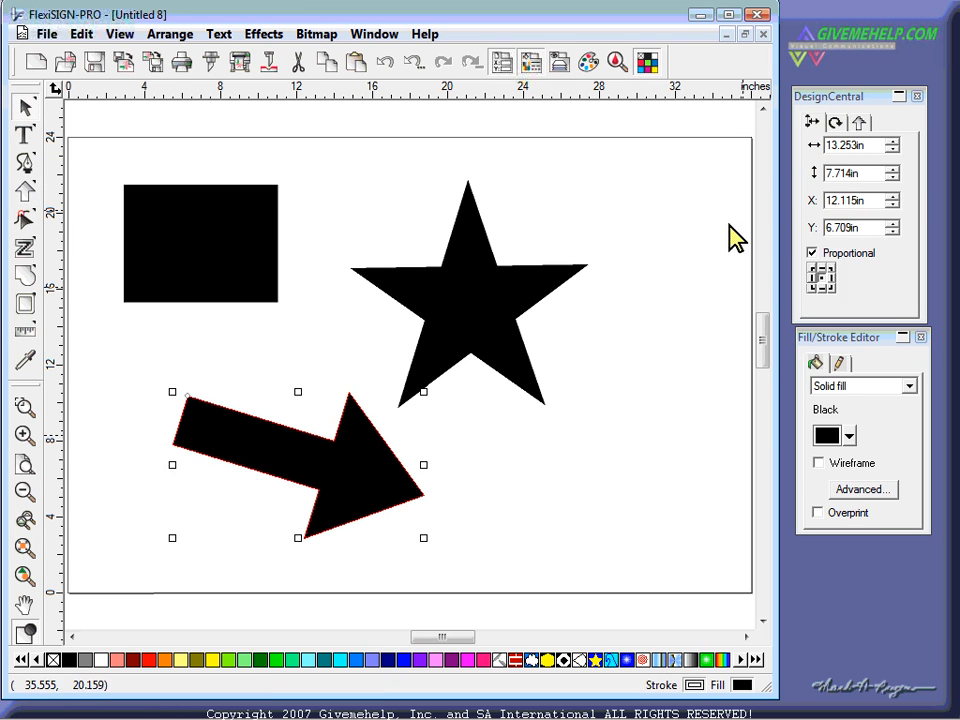
click(697, 221)
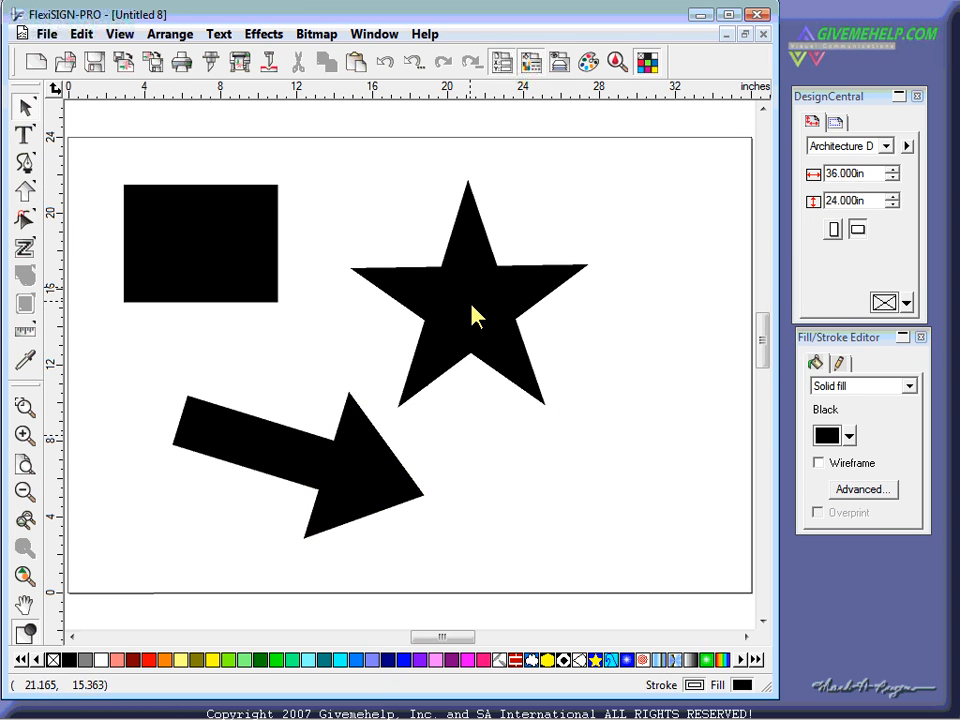
click(480, 253)
drag(493, 291, 541, 270)
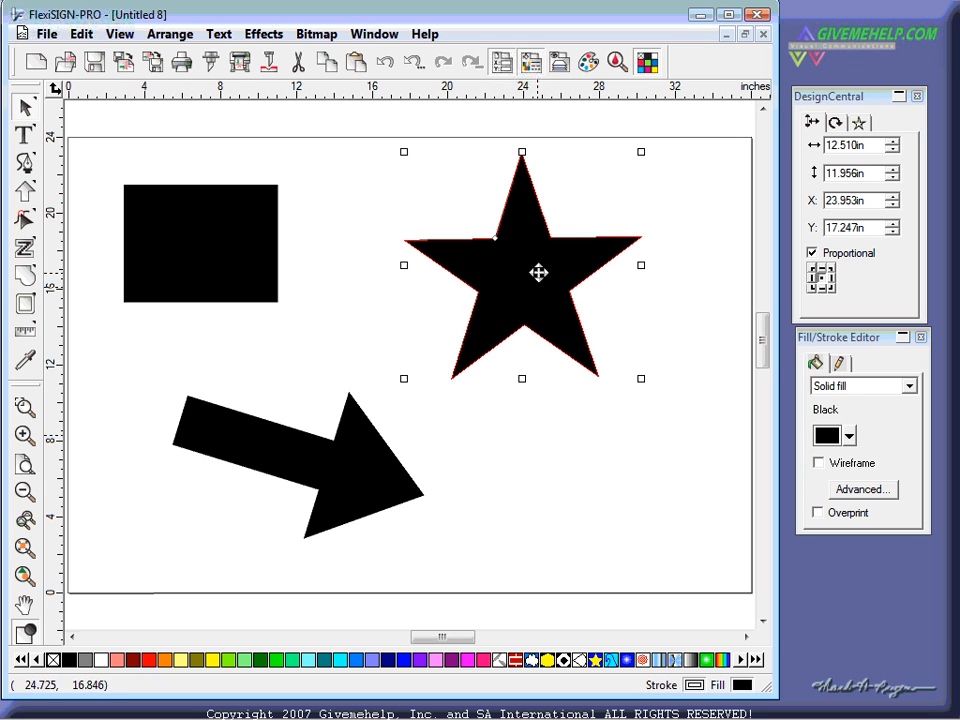
- Select and deselect the arrow, star and rectangle in turn
click(660, 507)
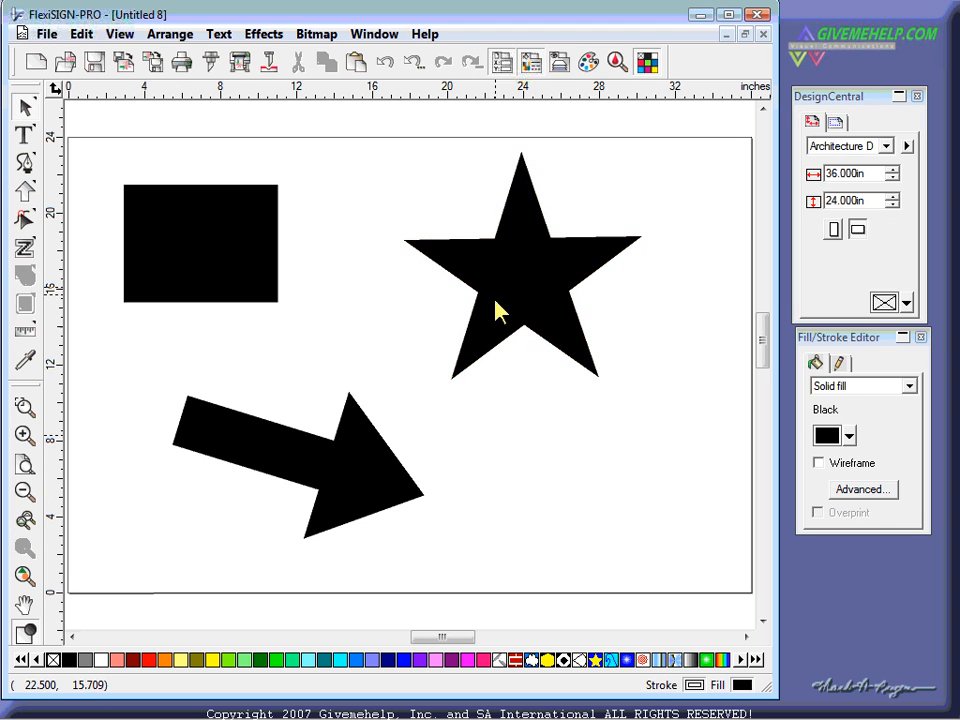
click(349, 484)
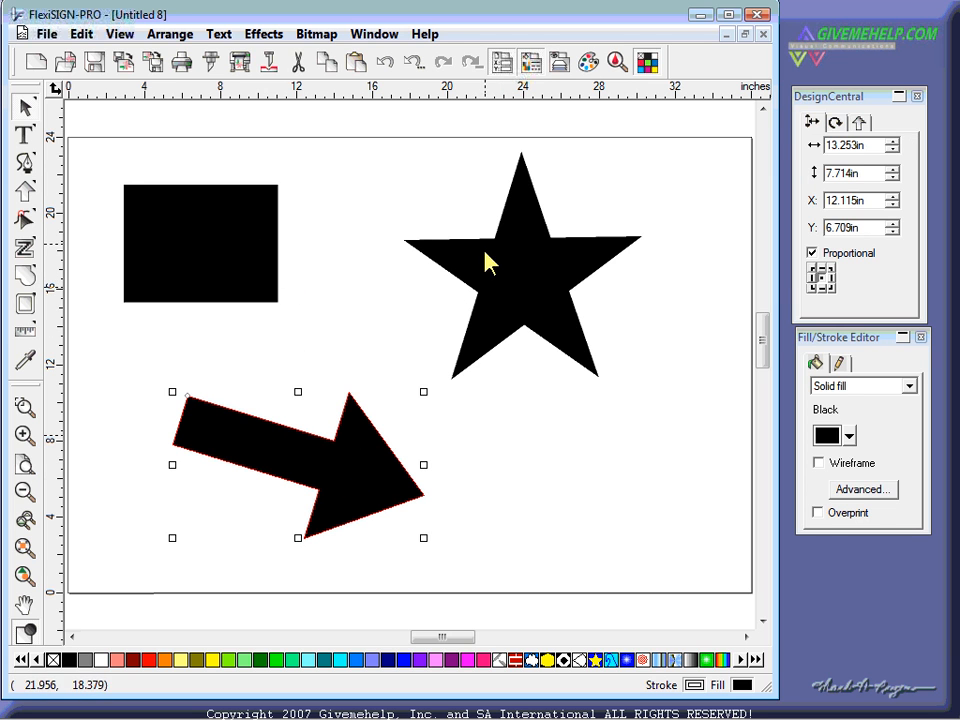
click(486, 257)
click(260, 268)
click(551, 440)
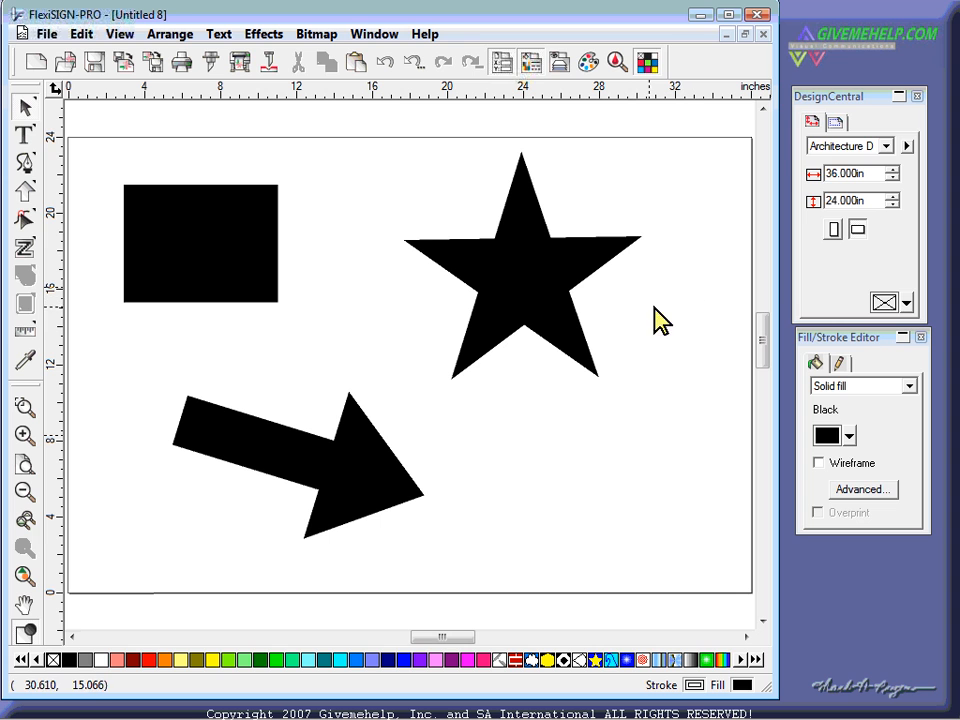
click(536, 285)
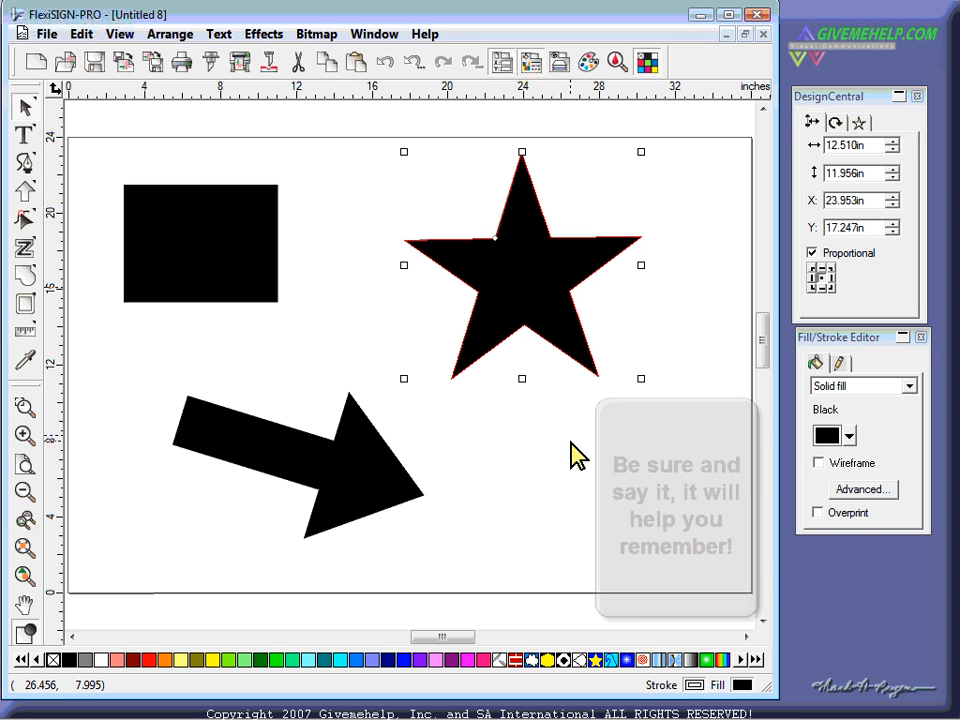
click(581, 499)
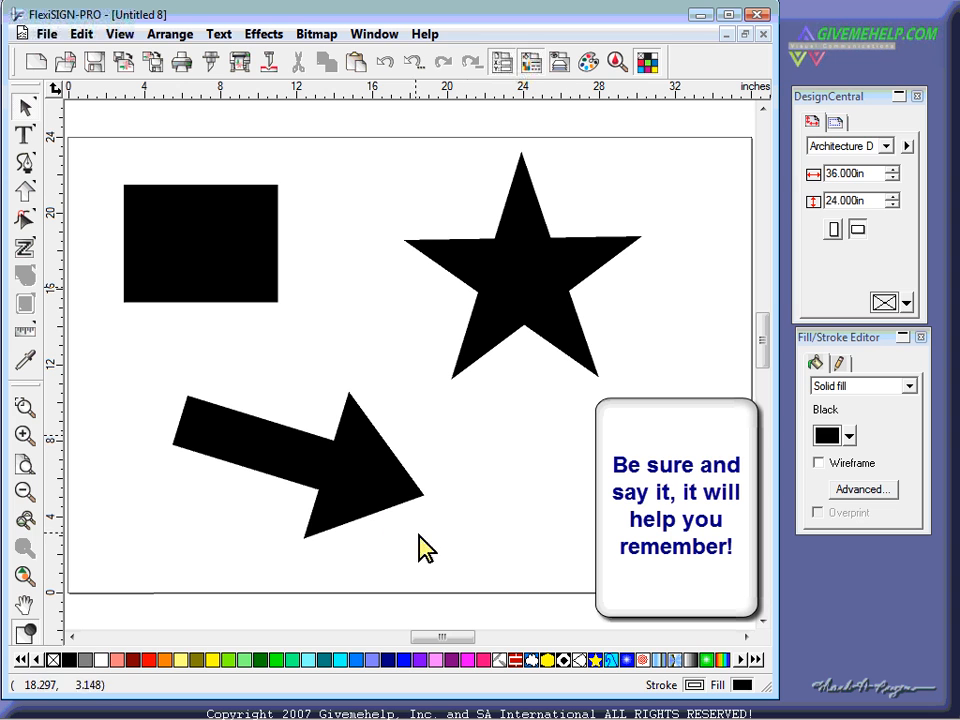
click(370, 480)
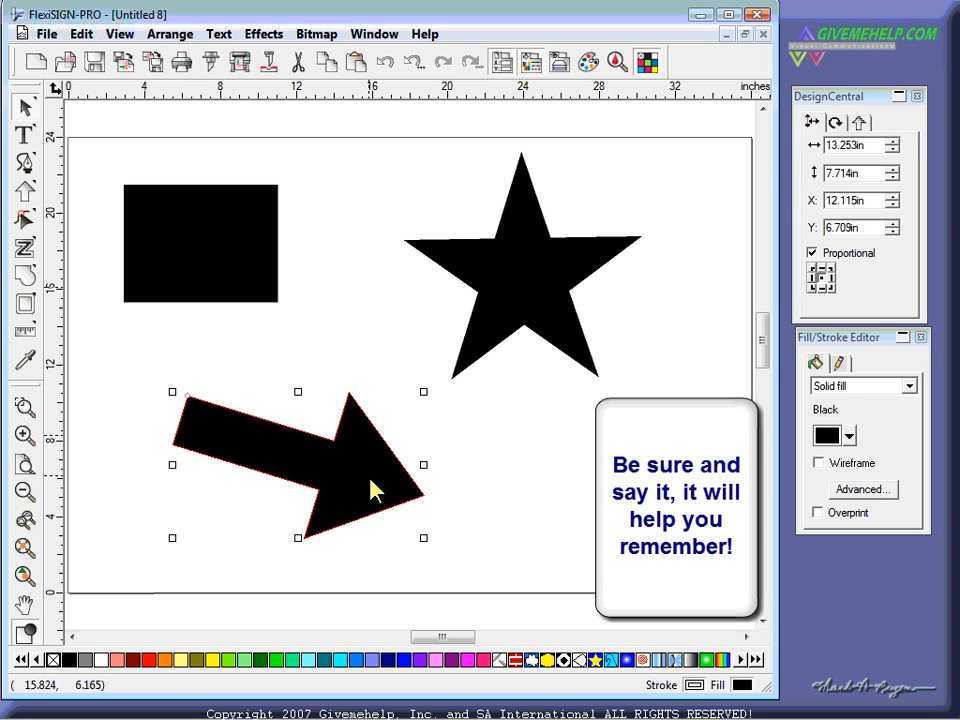
click(507, 451)
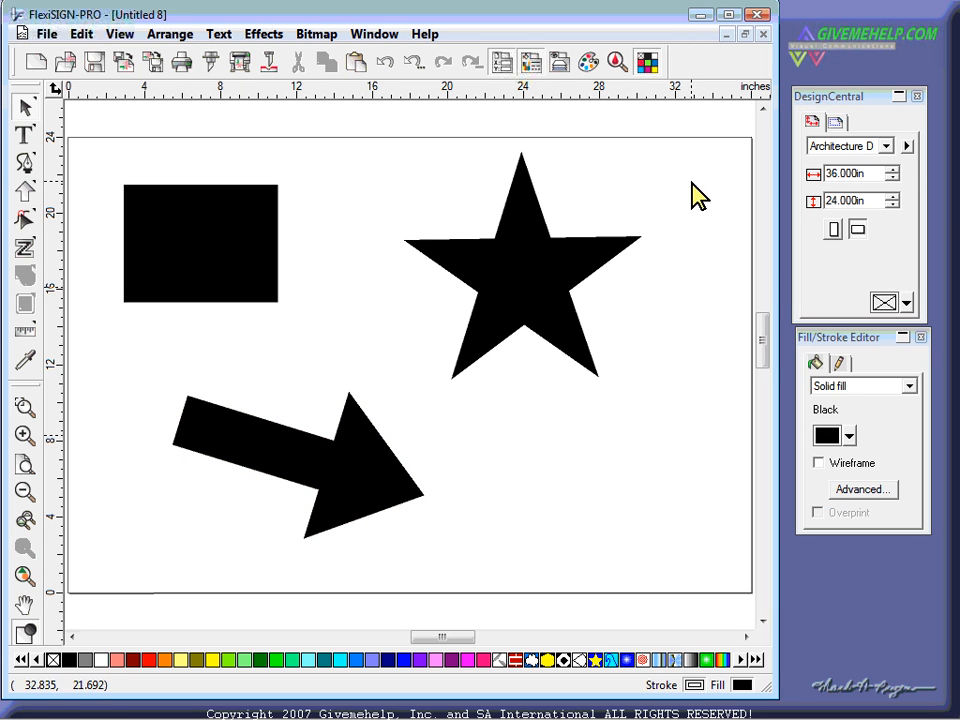
- Turn off Show Border, nudge the rectangle up-right, and move DesignCentral nearer the shapes
click(907, 146)
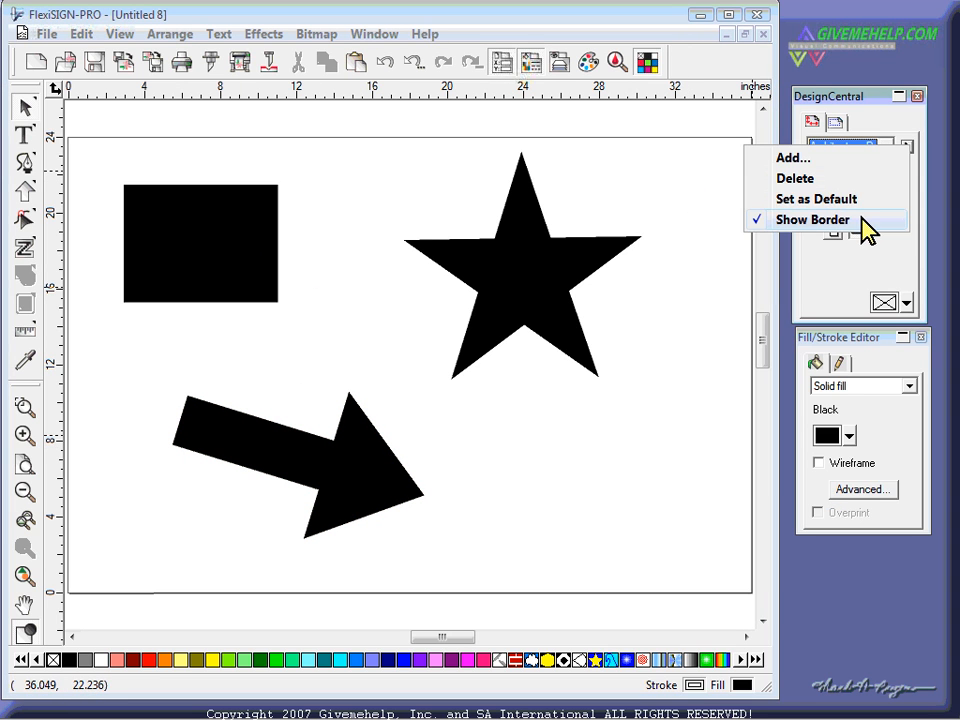
click(864, 216)
click(253, 236)
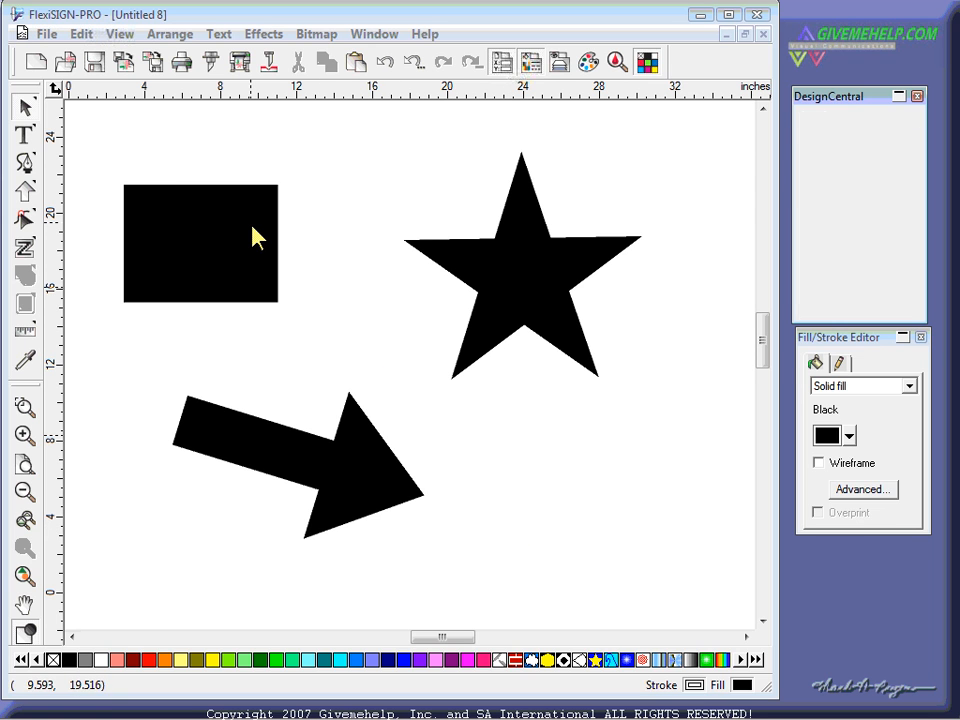
drag(253, 231, 260, 222)
drag(838, 96, 651, 130)
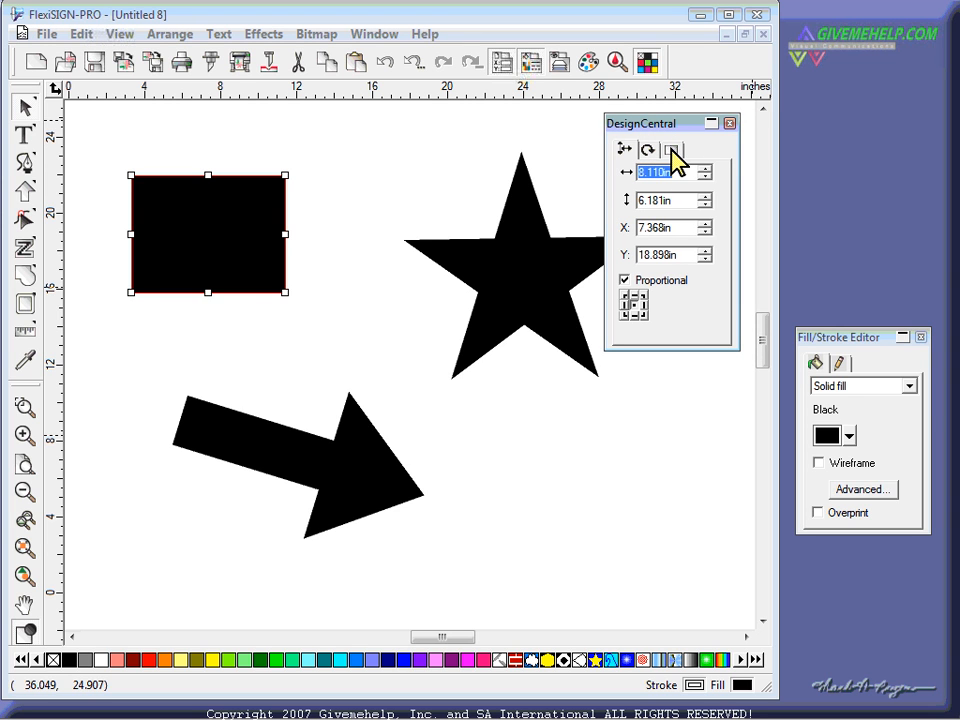
click(672, 150)
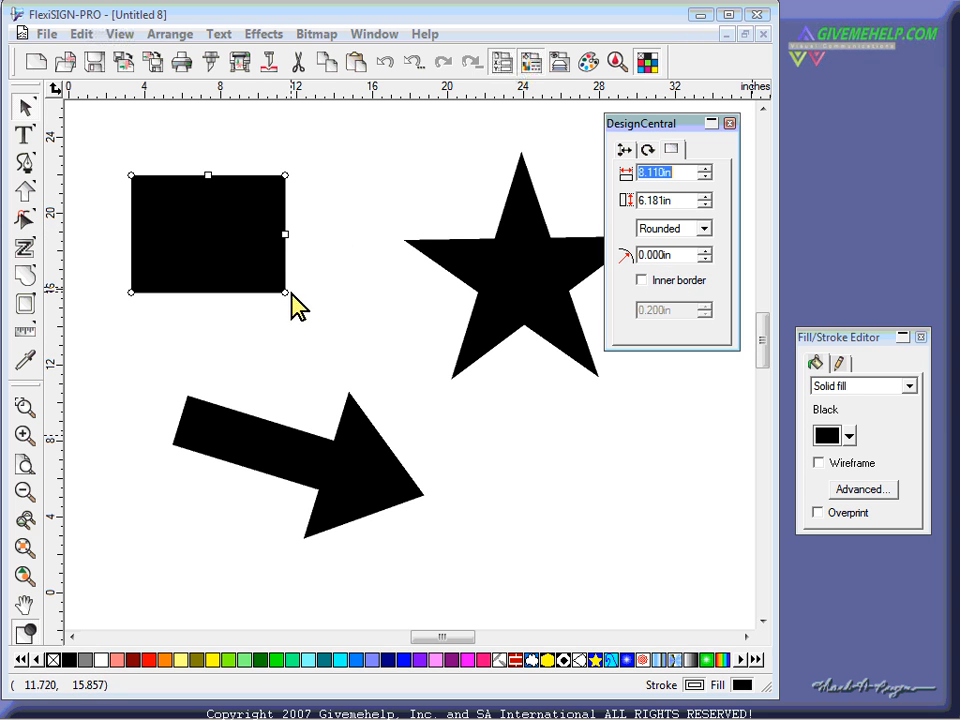
drag(285, 294, 253, 267)
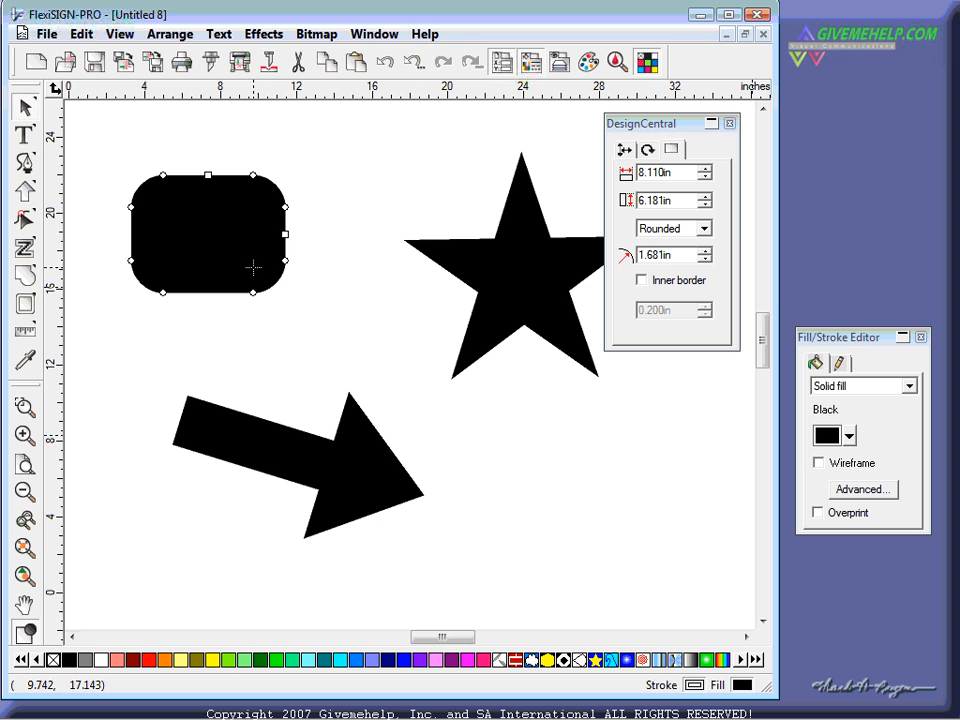
click(705, 229)
click(684, 268)
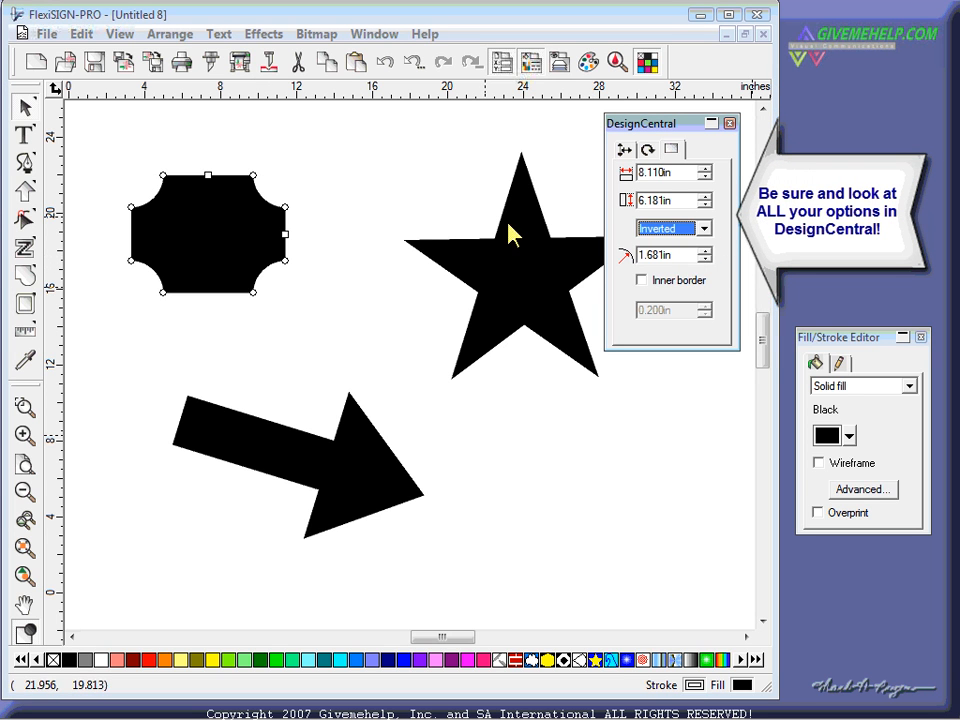
drag(285, 206, 288, 189)
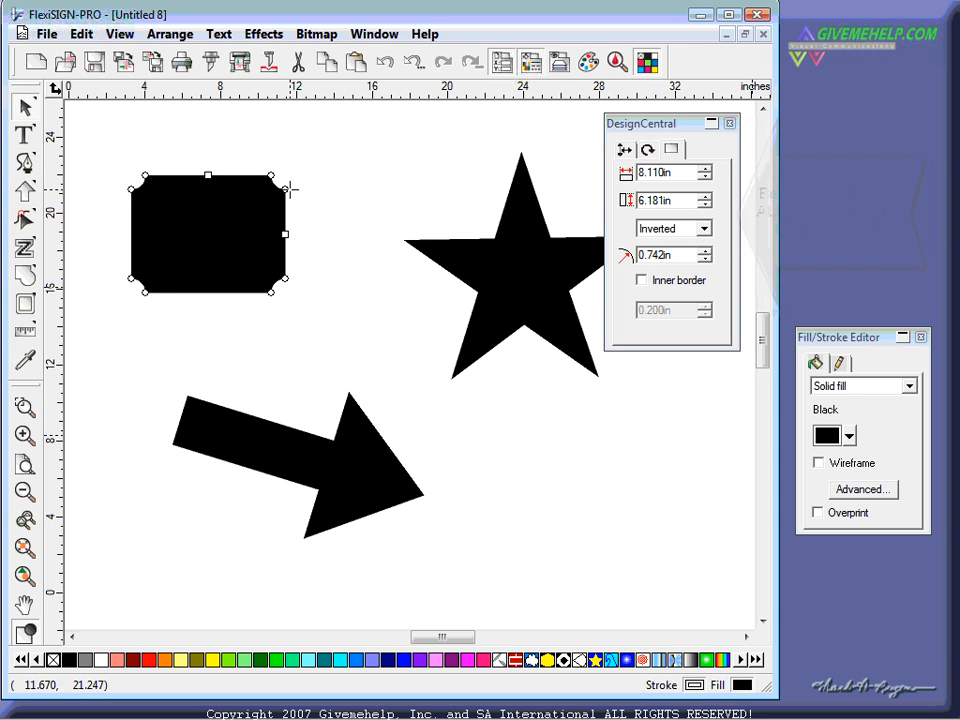
click(345, 183)
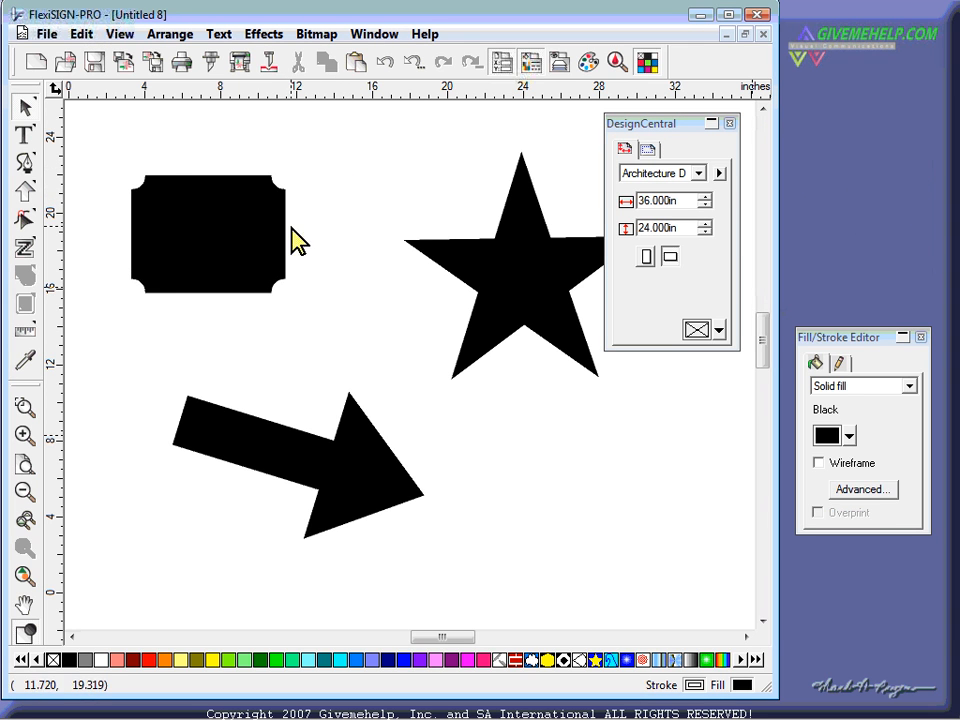
click(220, 227)
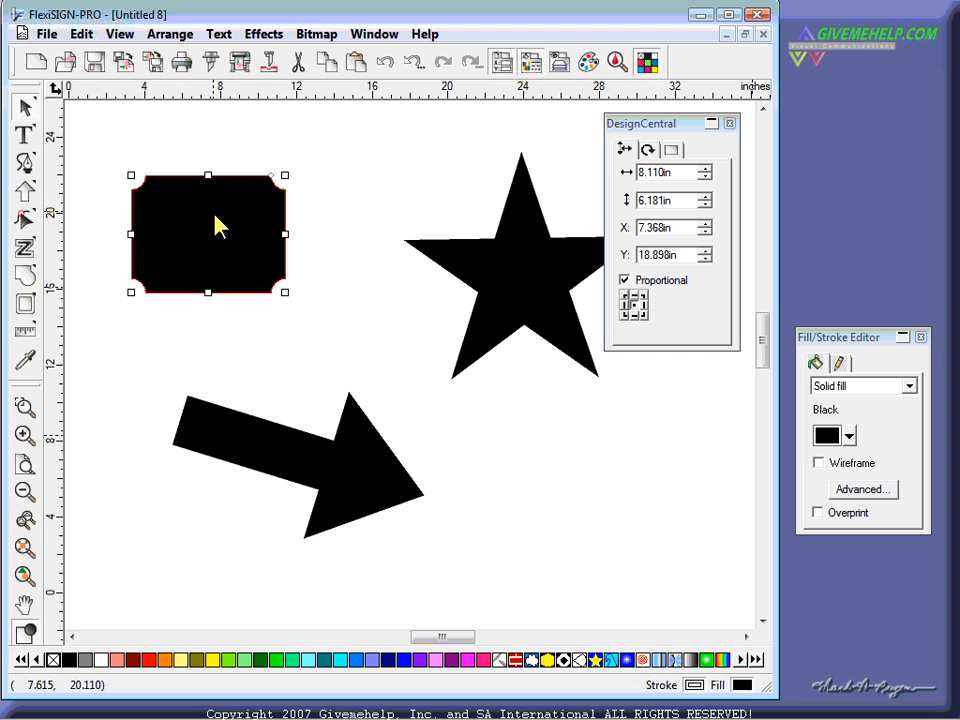
click(671, 150)
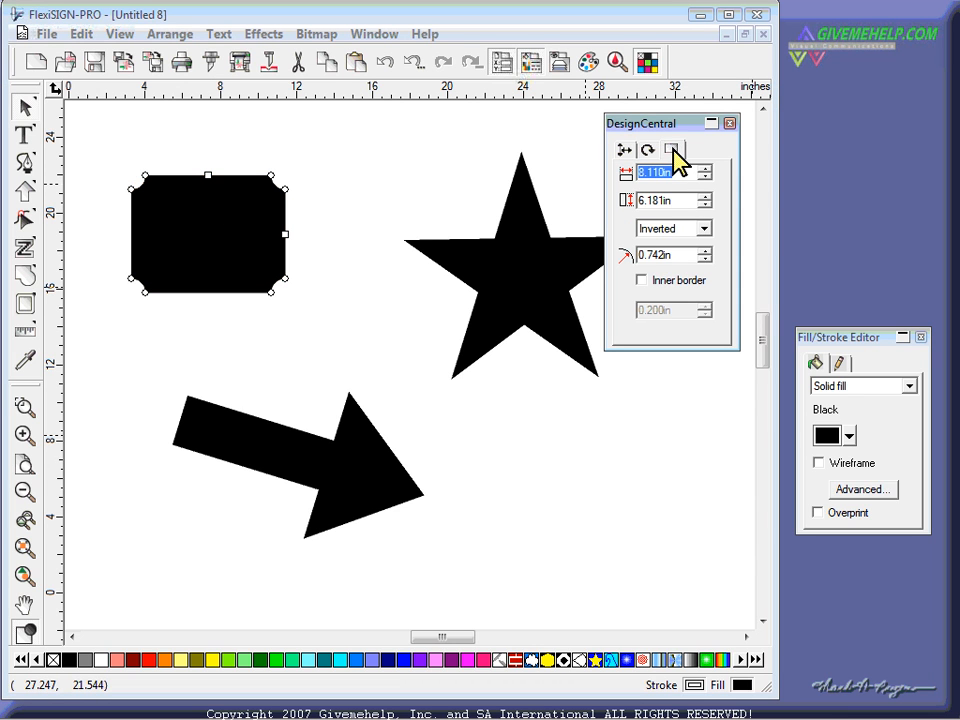
click(680, 229)
click(681, 257)
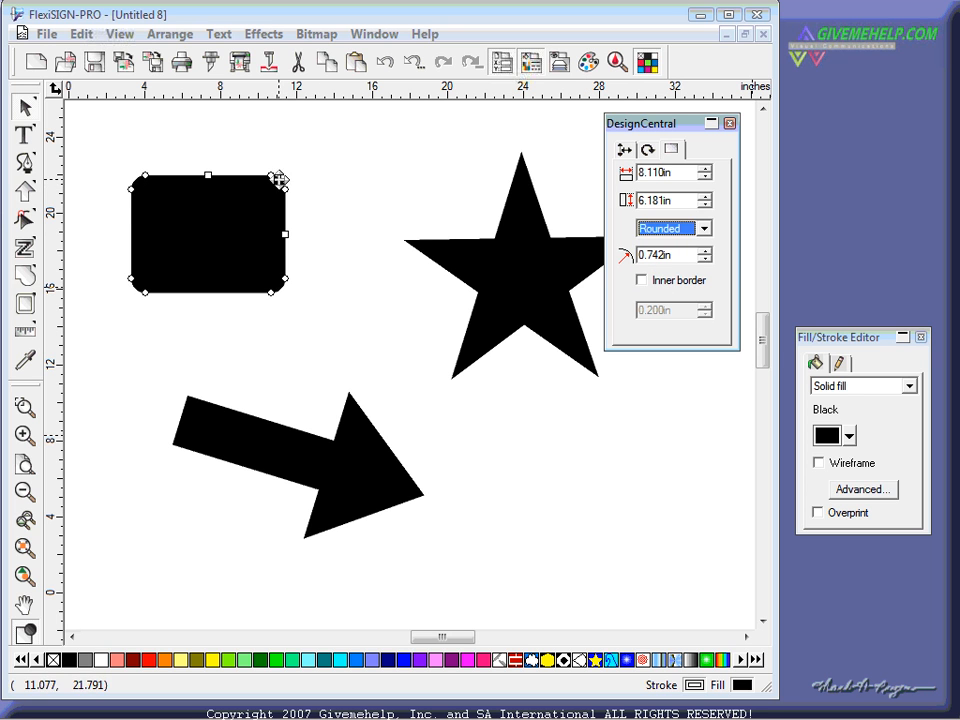
drag(270, 176, 305, 163)
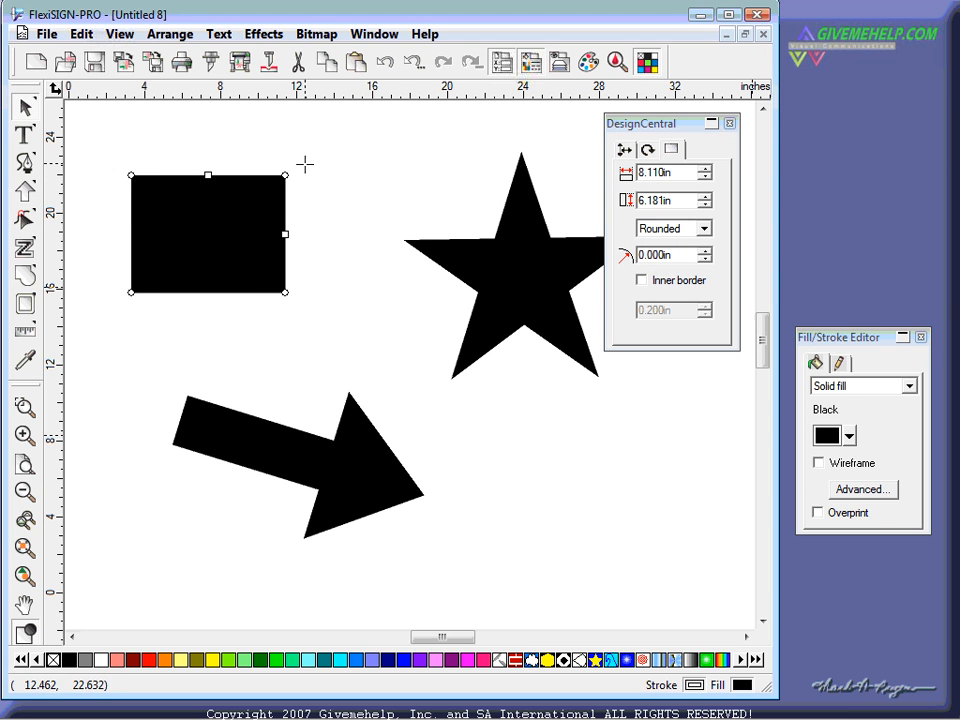
- Move the arrow up slightly and reshape its arrowhead and tail
click(364, 456)
drag(360, 459, 357, 422)
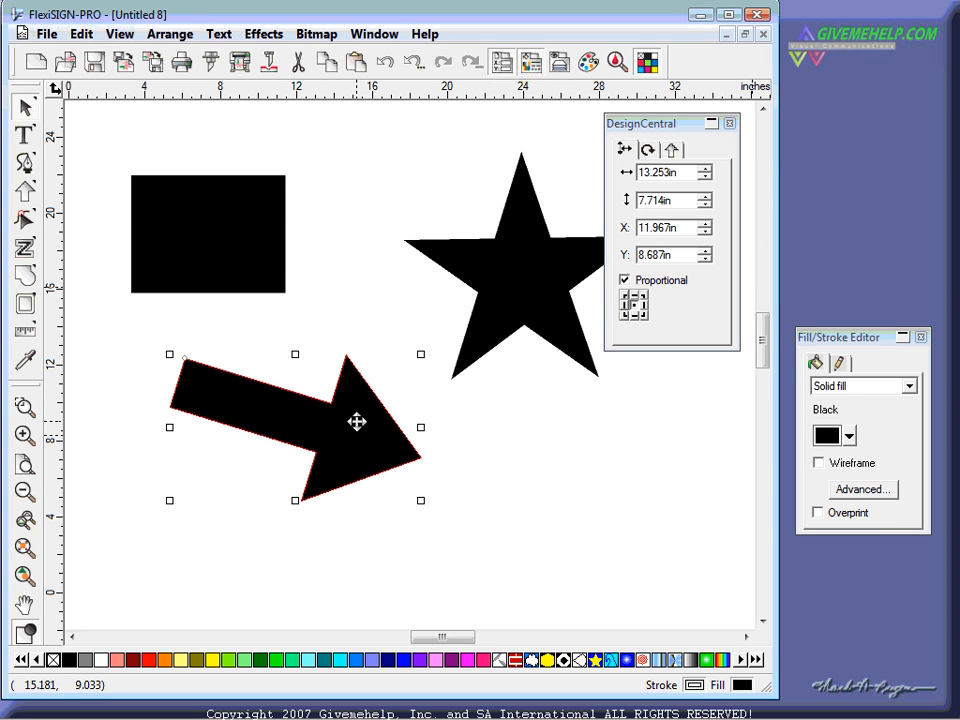
click(672, 150)
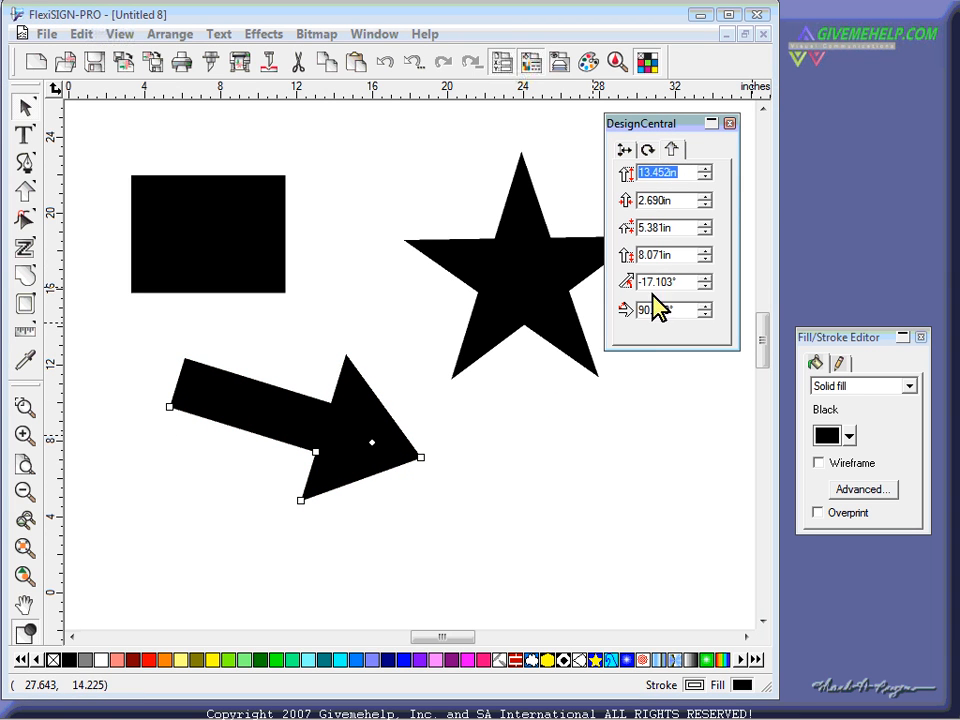
drag(301, 499, 257, 434)
mouse_move(168, 407)
mouse_down()
mouse_move(171, 386)
mouse_move(160, 410)
mouse_up()
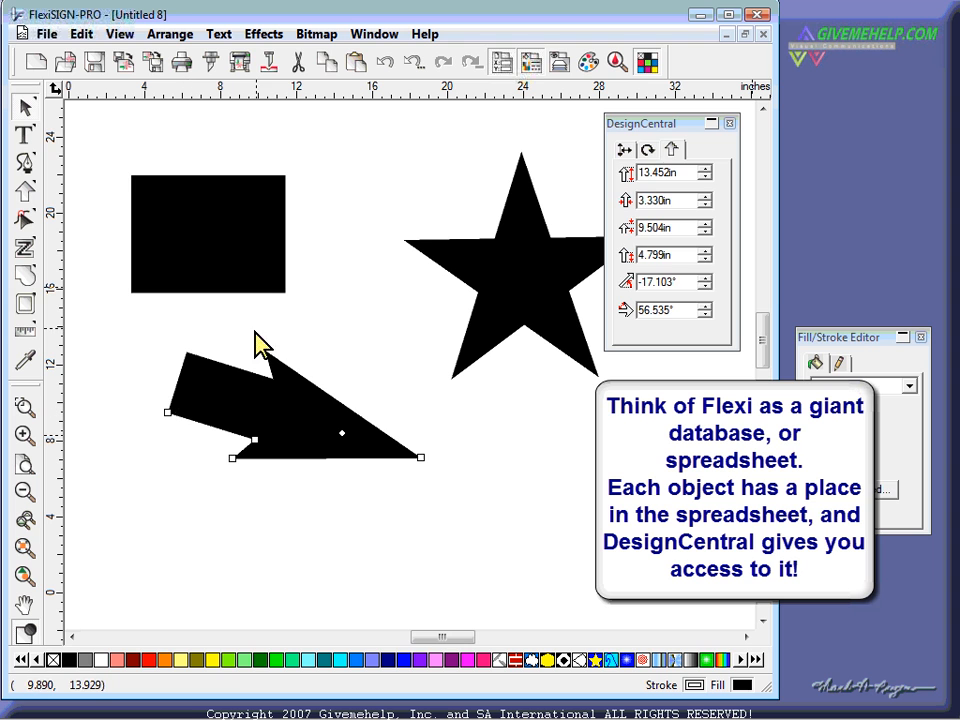
click(315, 266)
- Delete the rectangle and arrow, move the star down-left, and fill it red
click(241, 451)
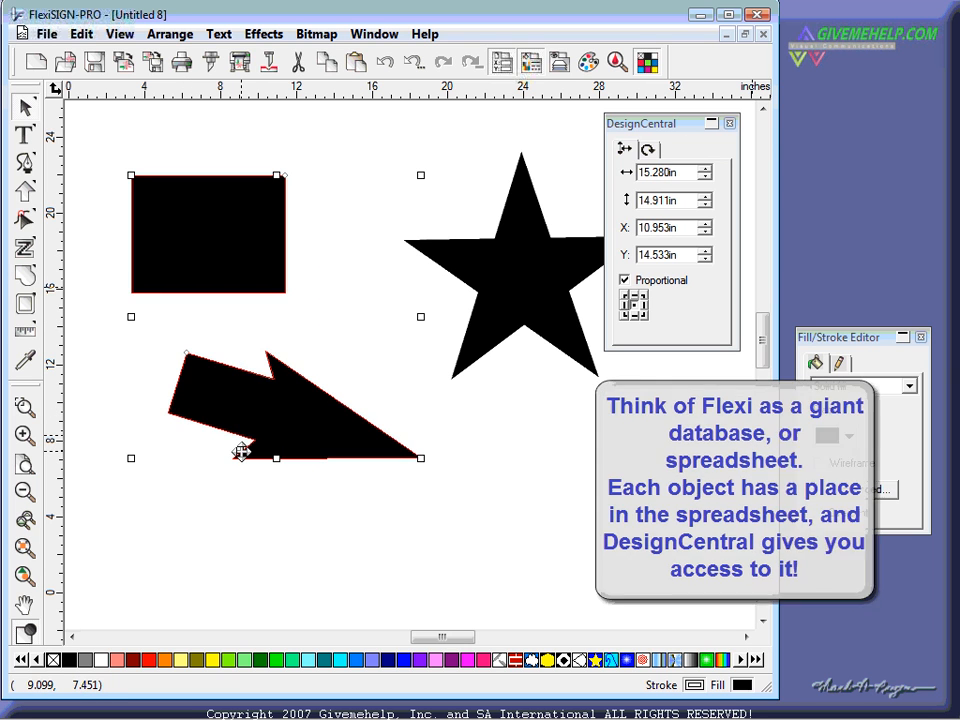
key(Delete)
drag(473, 290, 292, 346)
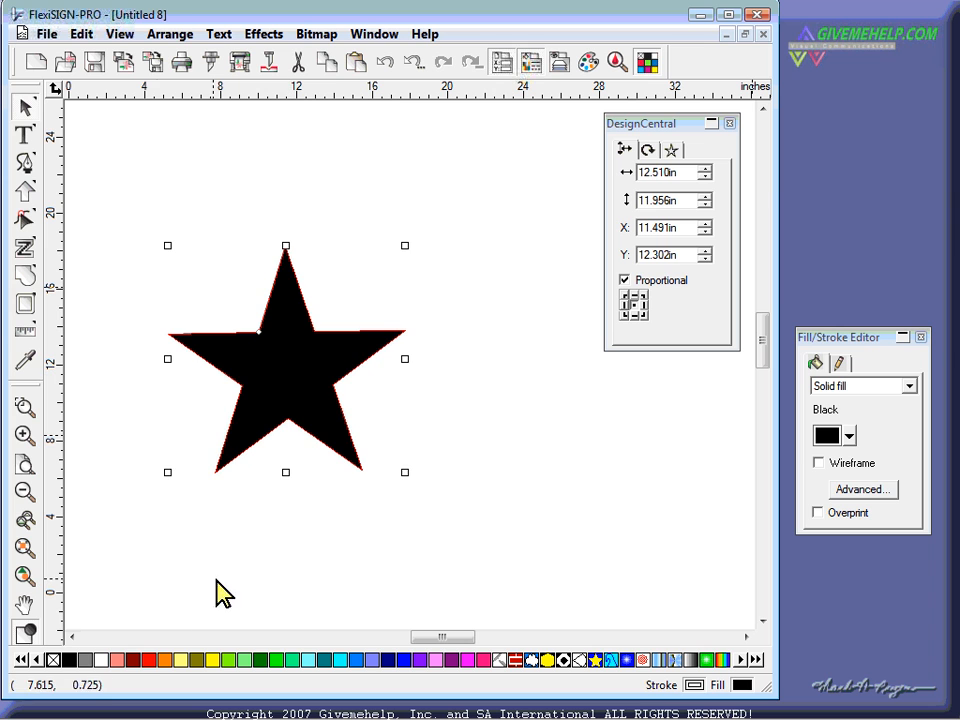
click(147, 659)
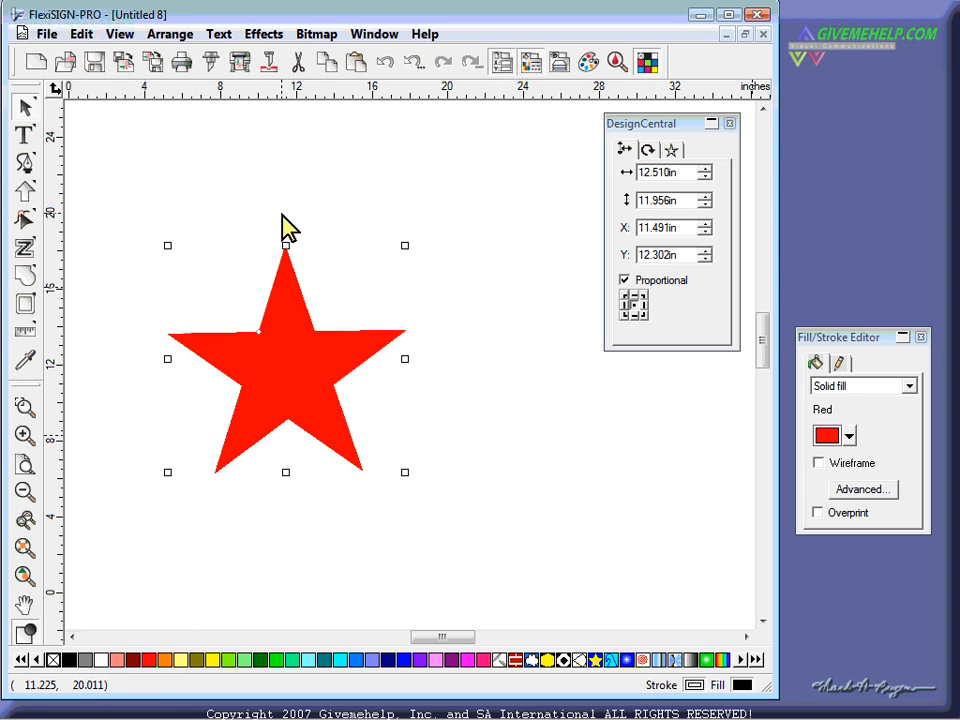
- Give the star a Gray Cast shadow via Effects > Shadow, then move and enlarge it
click(266, 36)
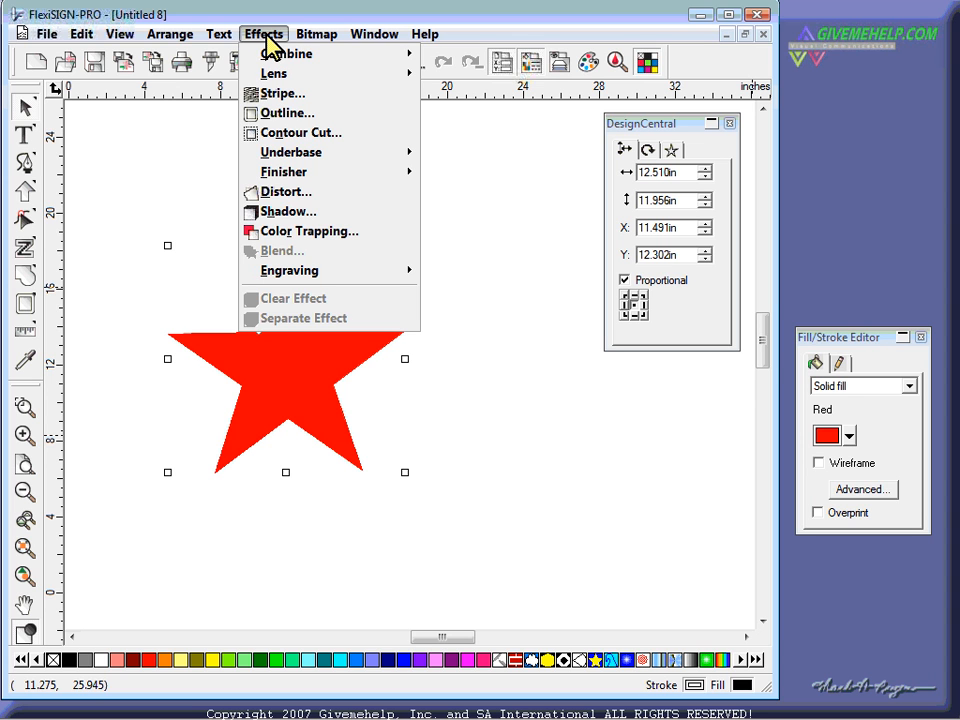
click(296, 213)
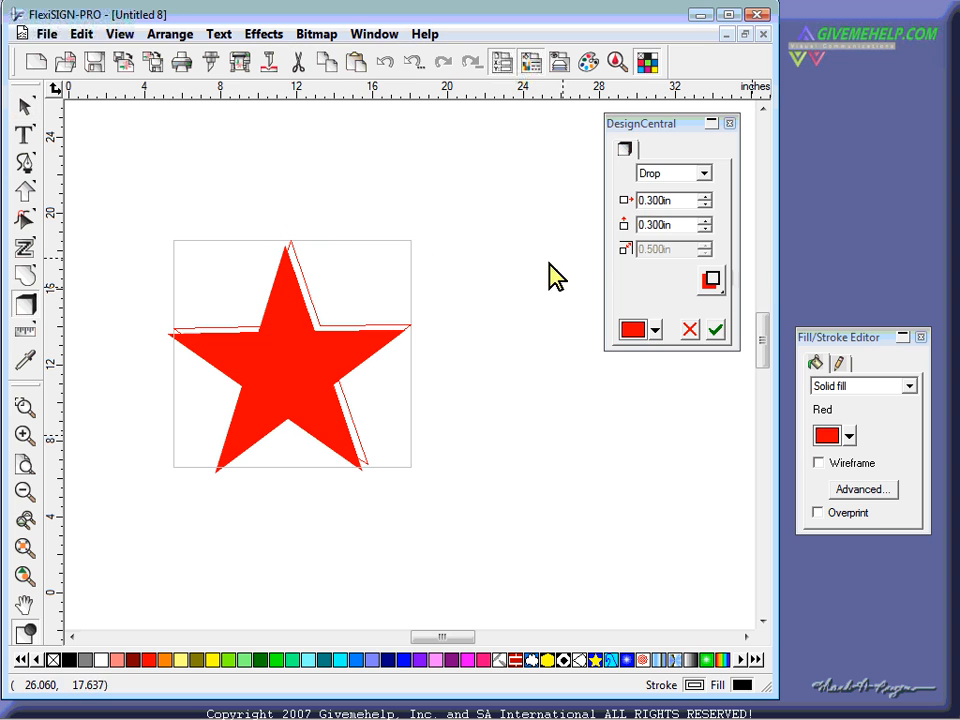
click(683, 174)
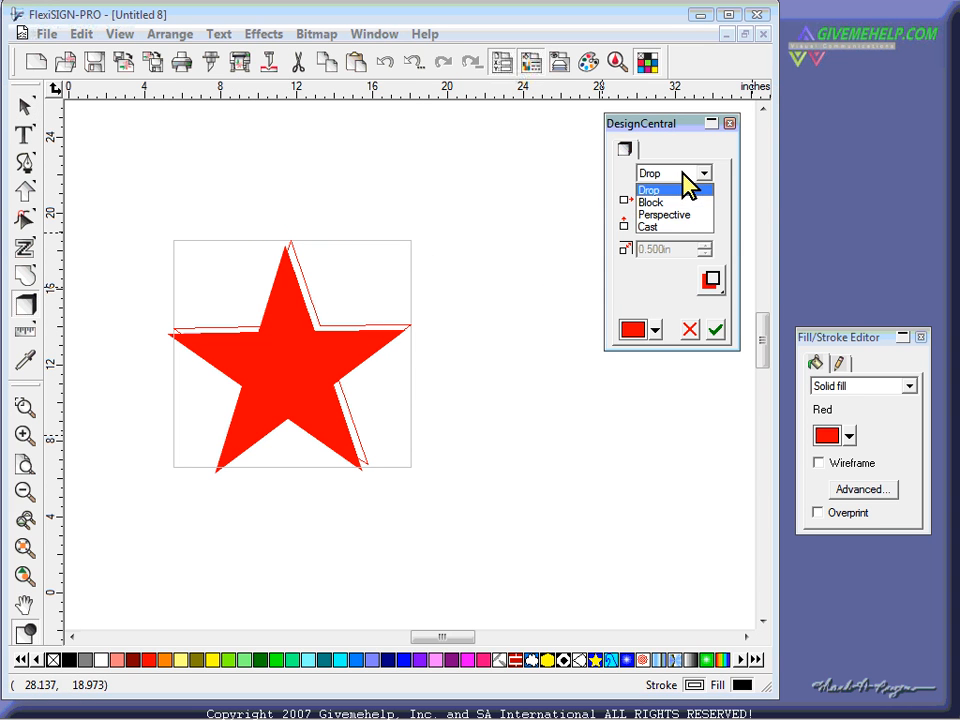
click(668, 227)
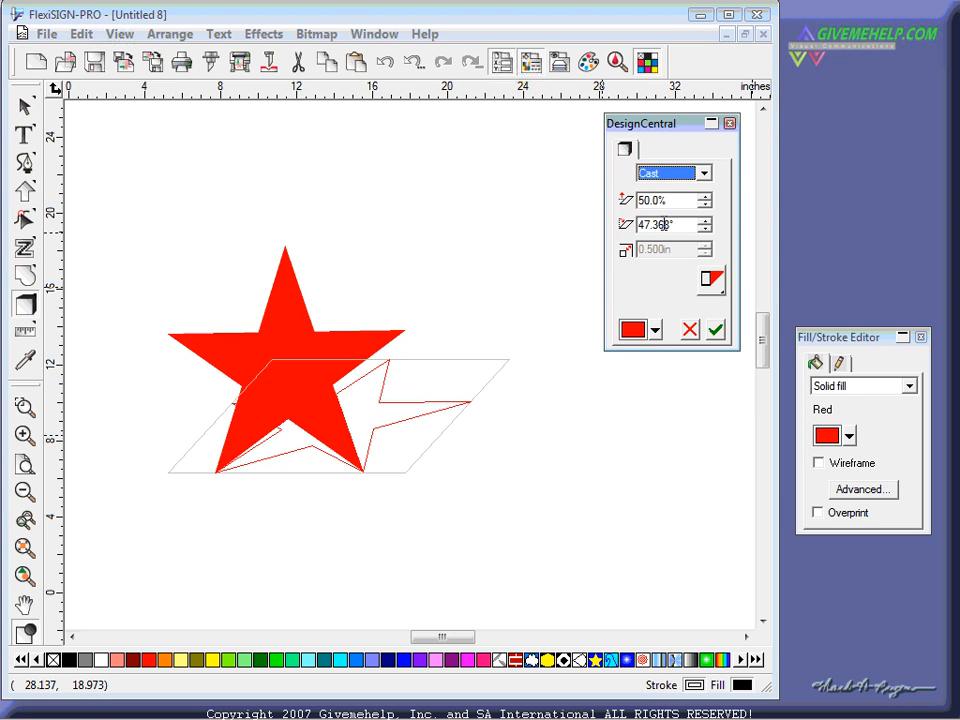
click(652, 331)
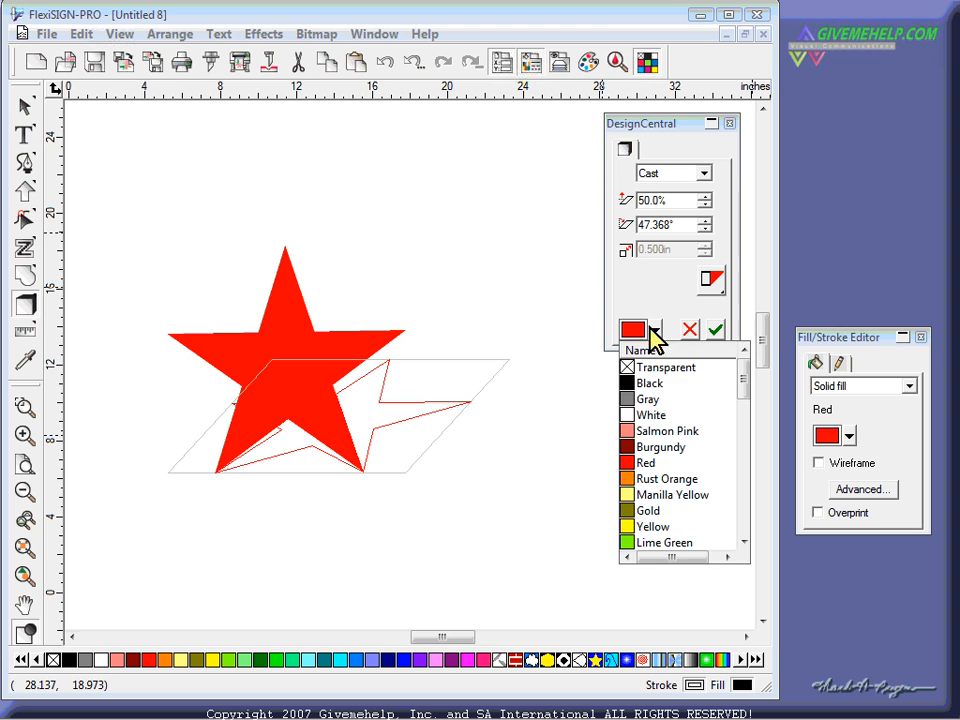
click(645, 396)
click(716, 330)
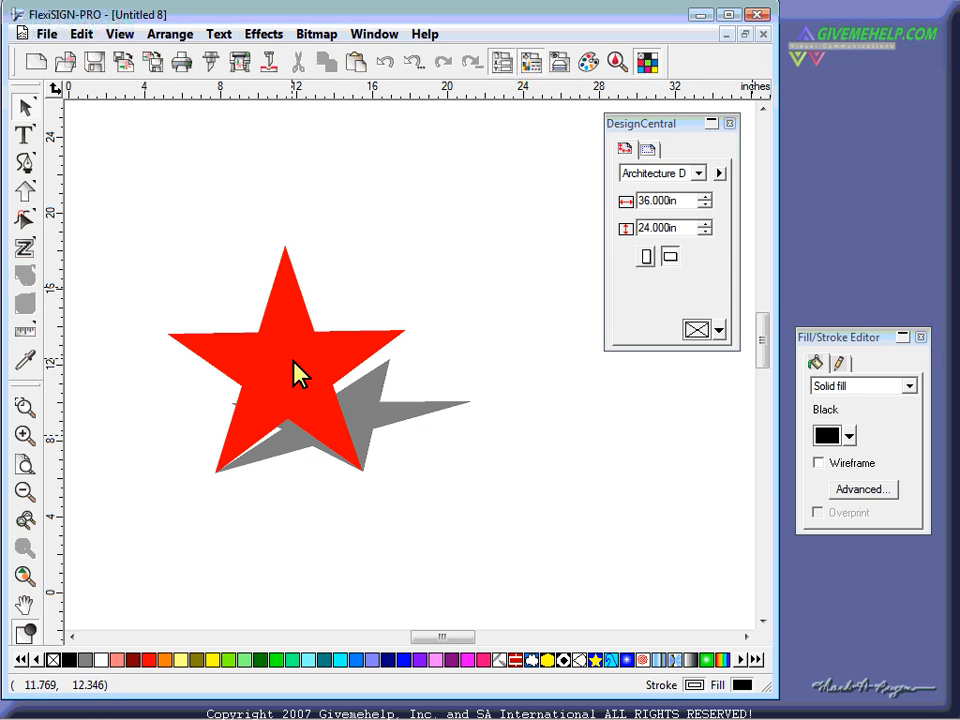
drag(296, 375, 258, 268)
drag(437, 388, 489, 499)
- Reposition the star and shadow group slightly left, to about X 13.001in, Y 13.830in
drag(334, 309, 304, 316)
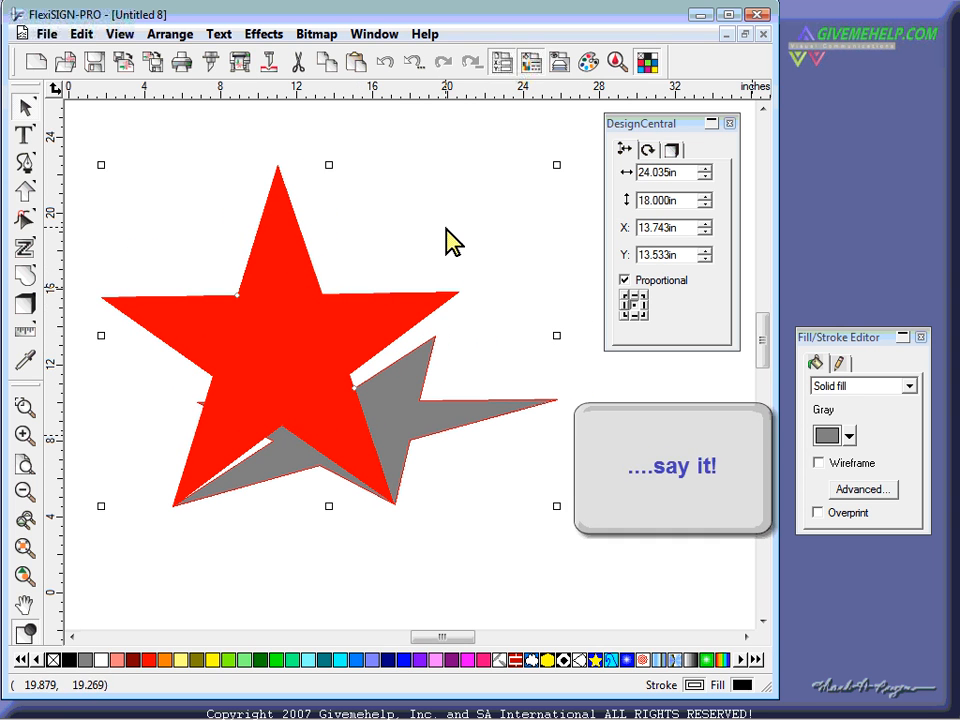
click(447, 225)
click(314, 302)
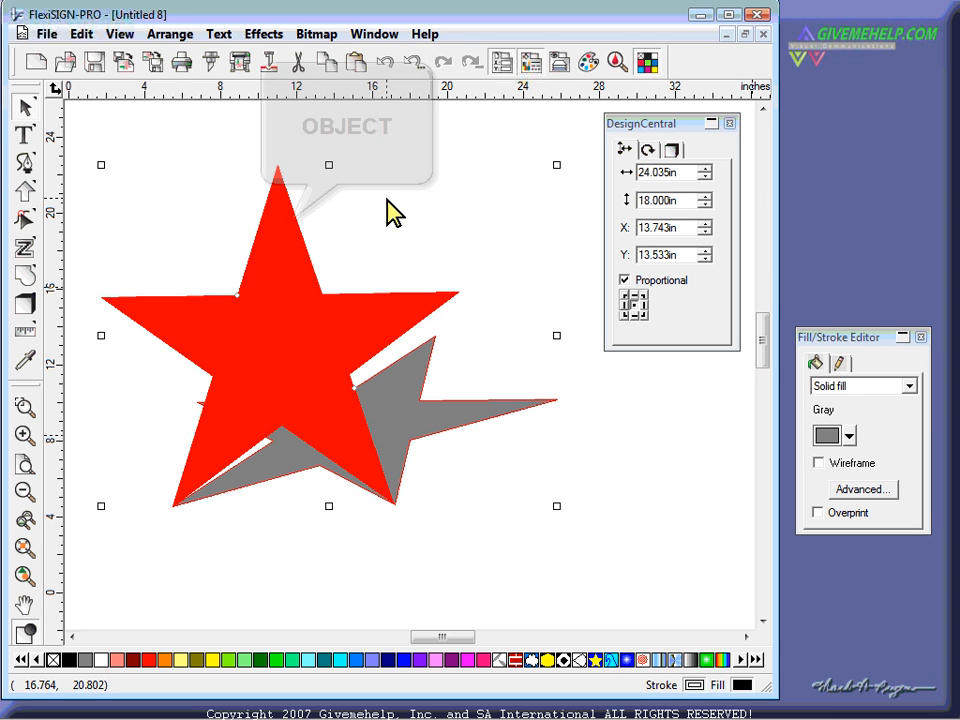
drag(337, 297, 306, 294)
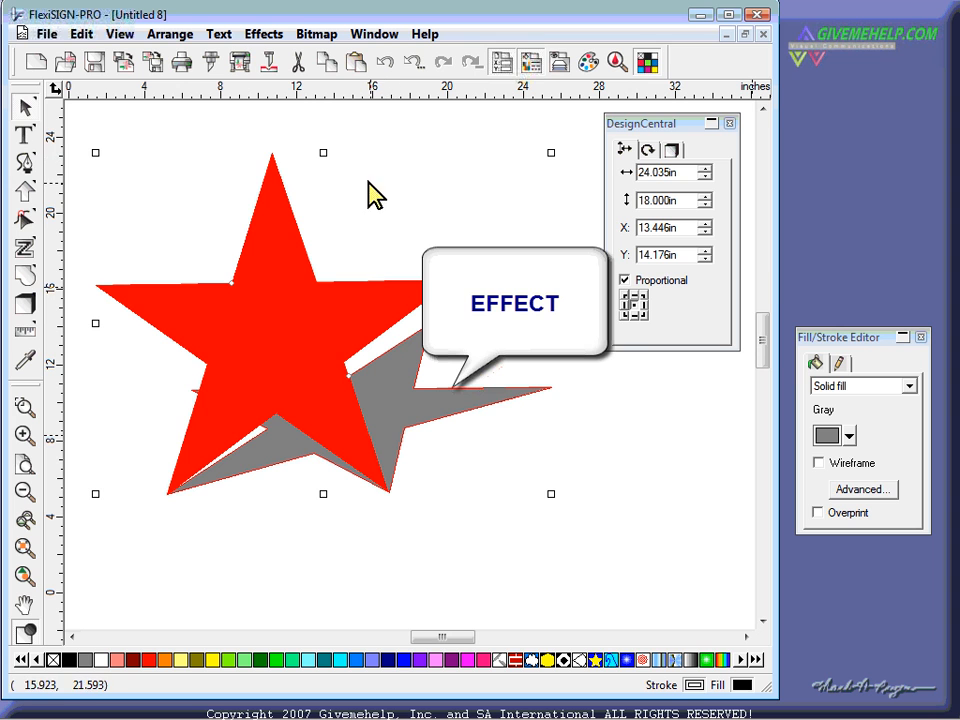
drag(280, 268, 272, 275)
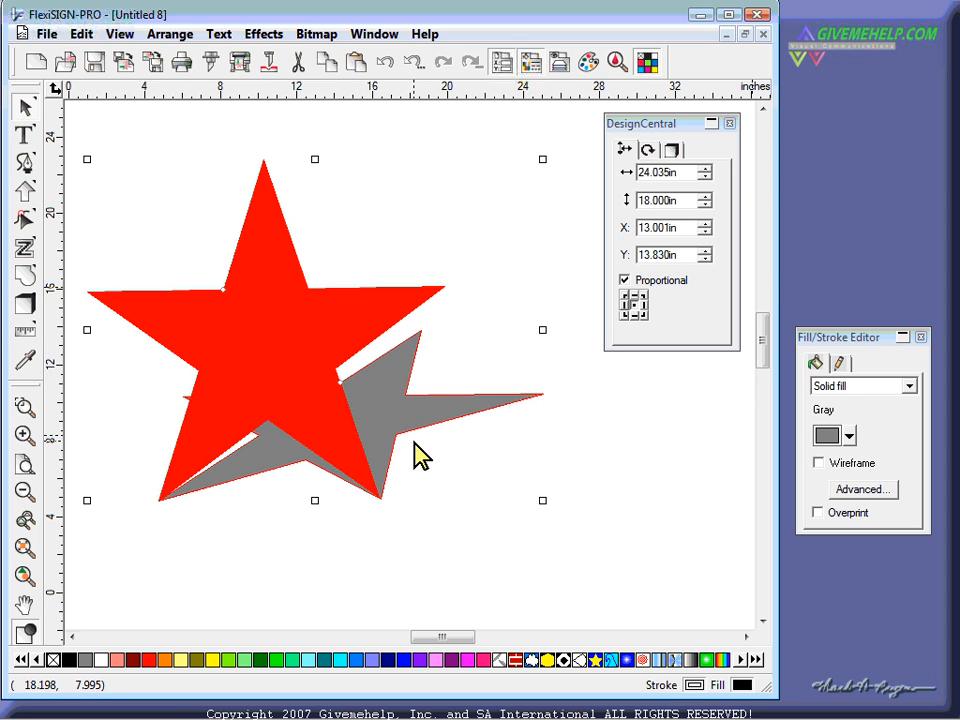
right_click(418, 163)
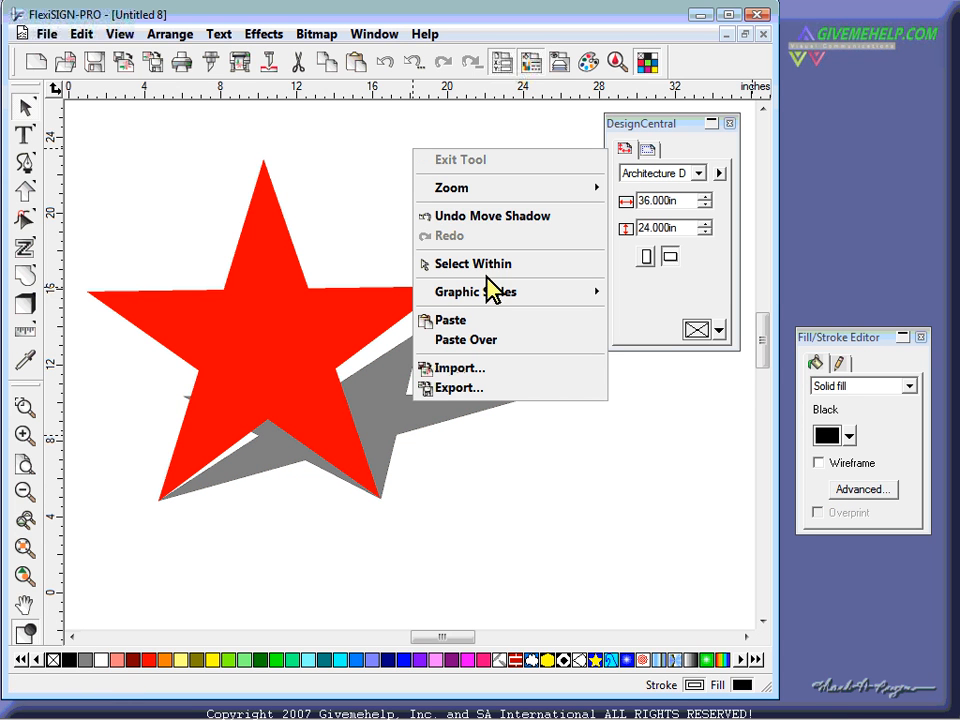
- Use Select Within to pick the star alone and raise its points from 5 to 8
click(484, 262)
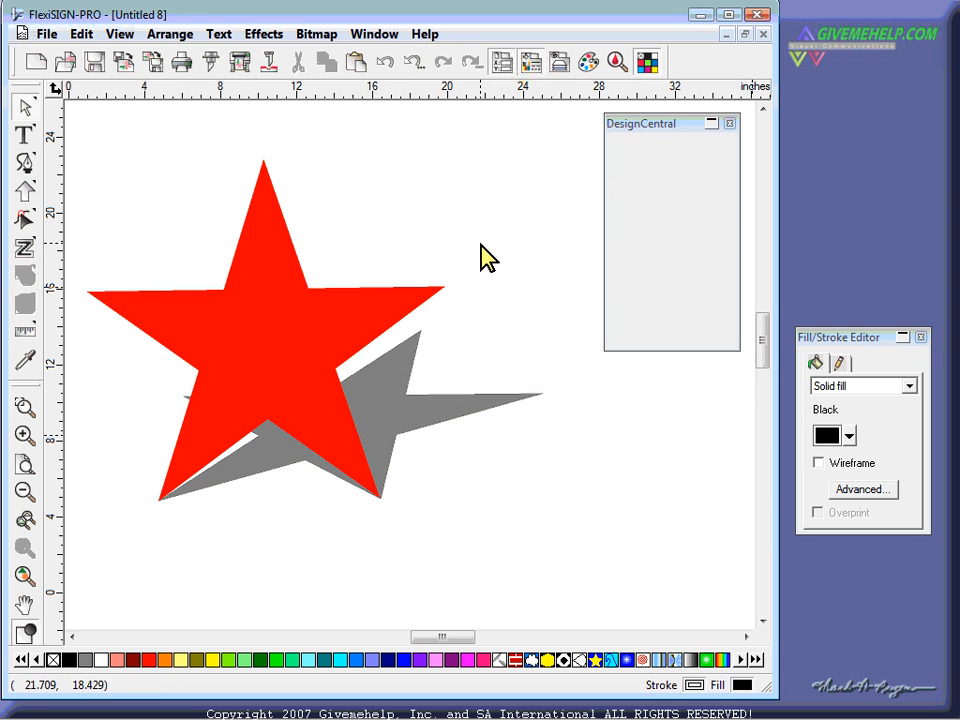
drag(637, 124, 586, 139)
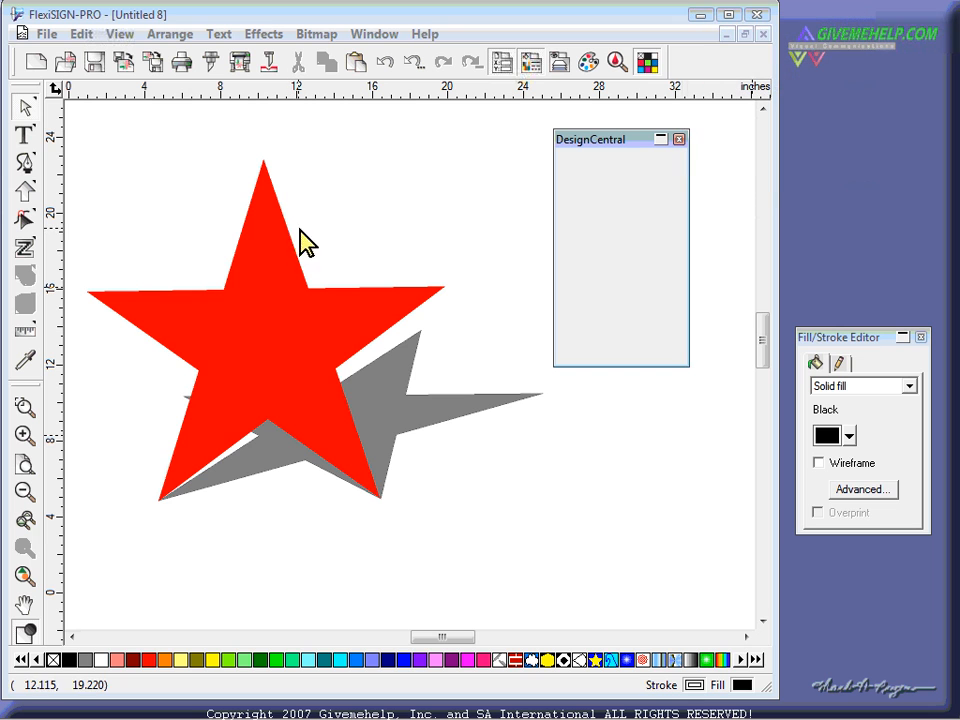
click(269, 242)
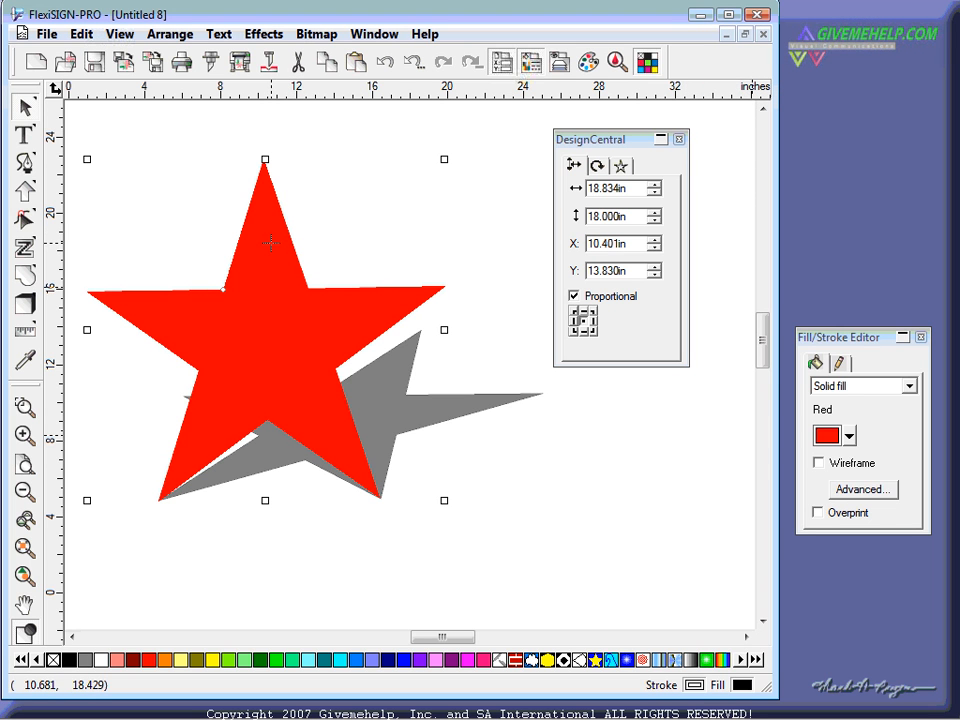
click(622, 168)
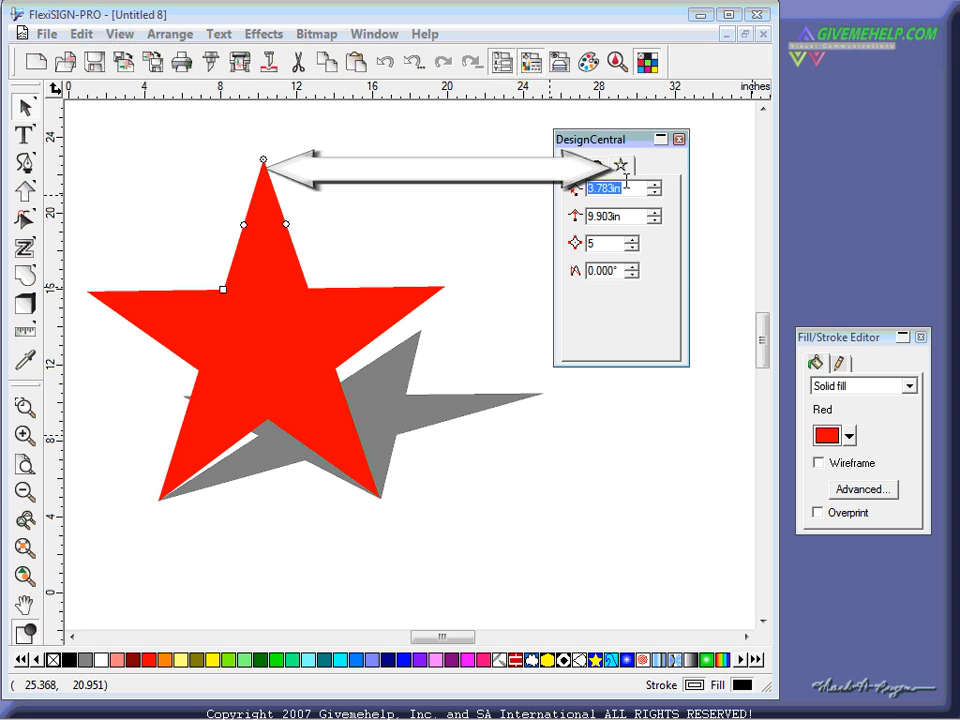
click(632, 240)
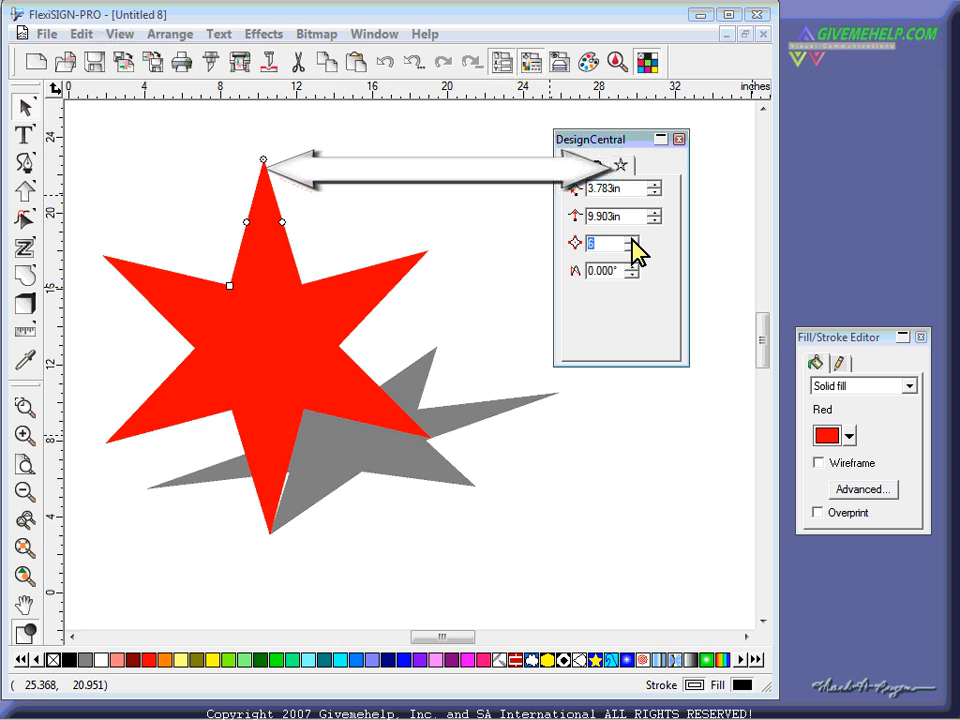
click(632, 240)
click(632, 240)
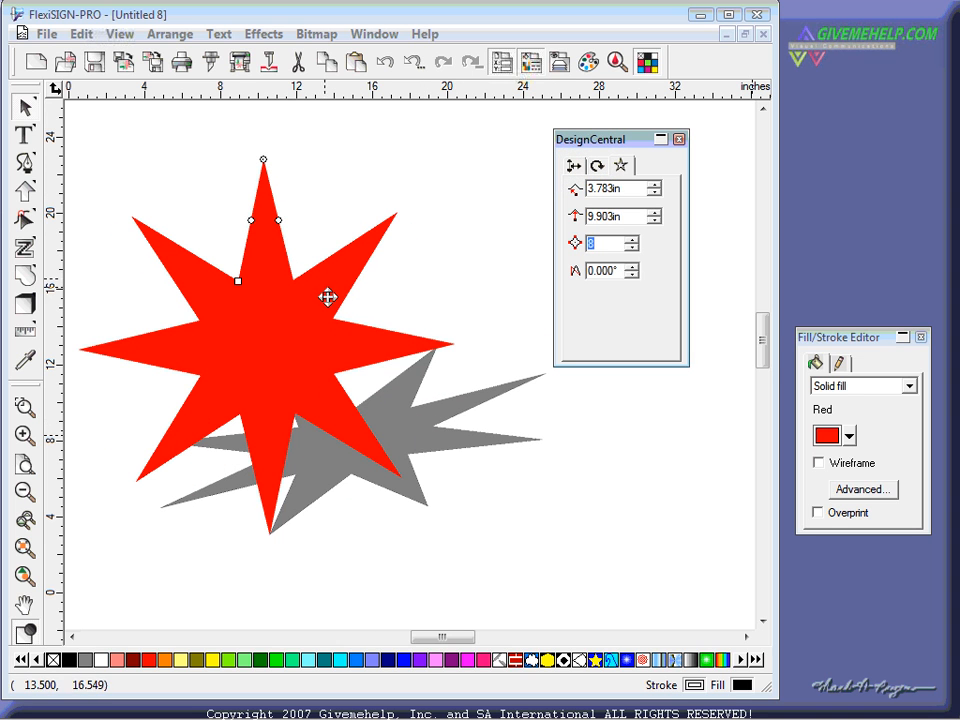
- Pull the star's curve node outward so the eight arms become rounded petals, then deselect
drag(279, 220, 266, 122)
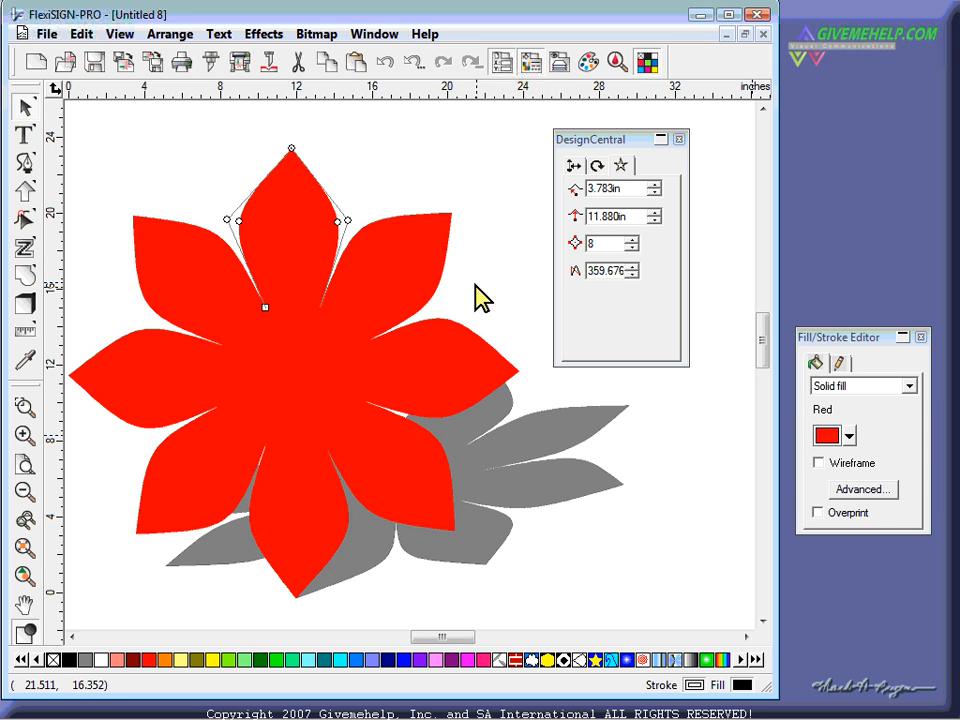
click(482, 297)
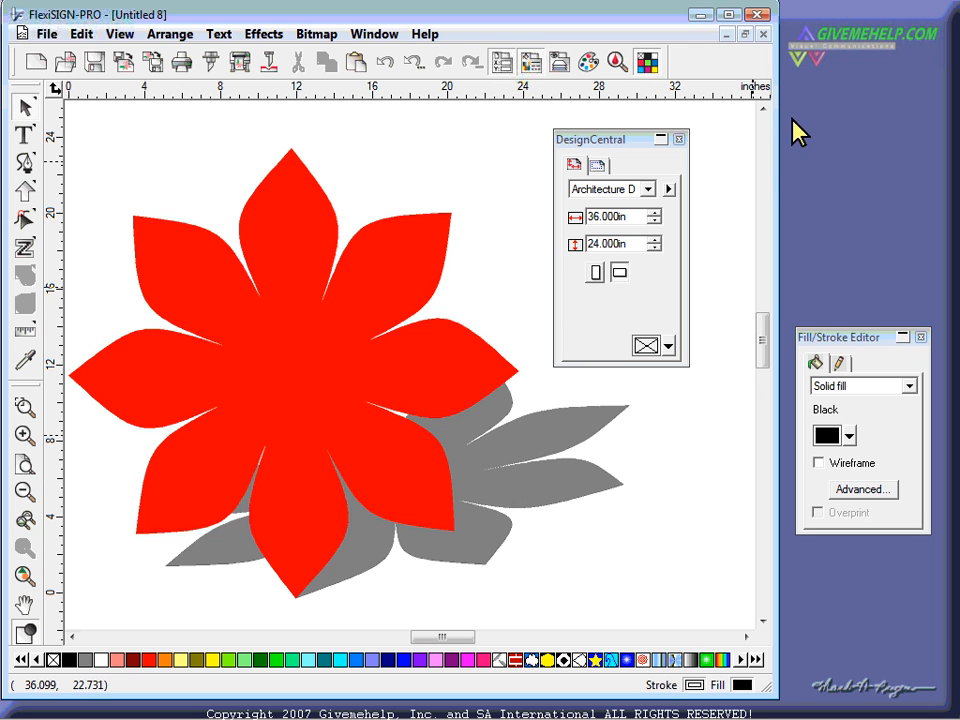
- Close Untitled 8 without saving and start a new blank document
click(763, 34)
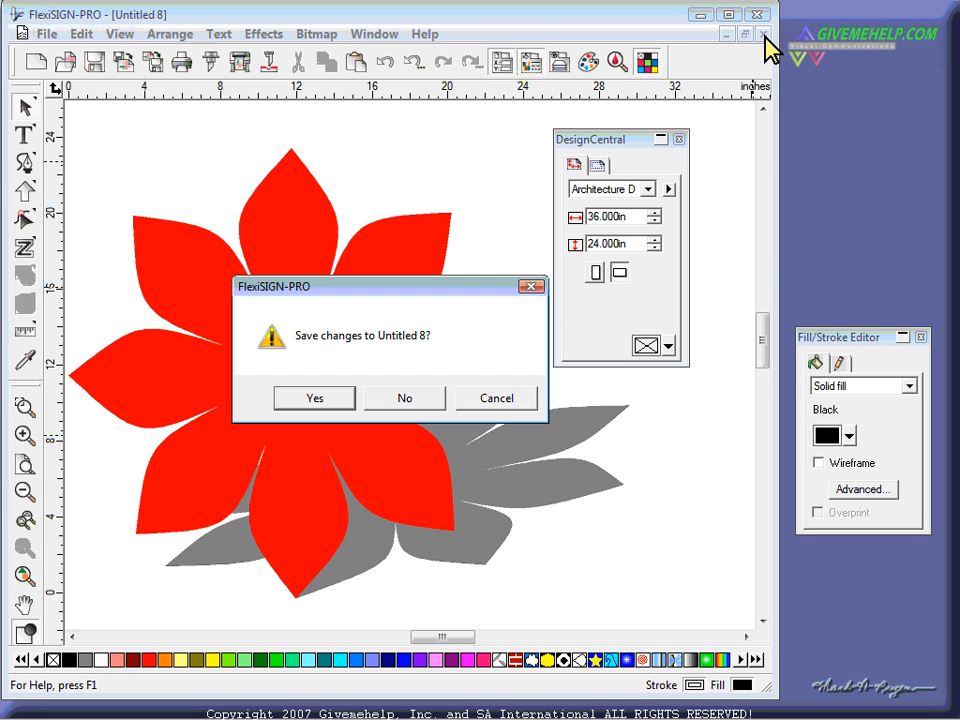
click(408, 398)
click(36, 61)
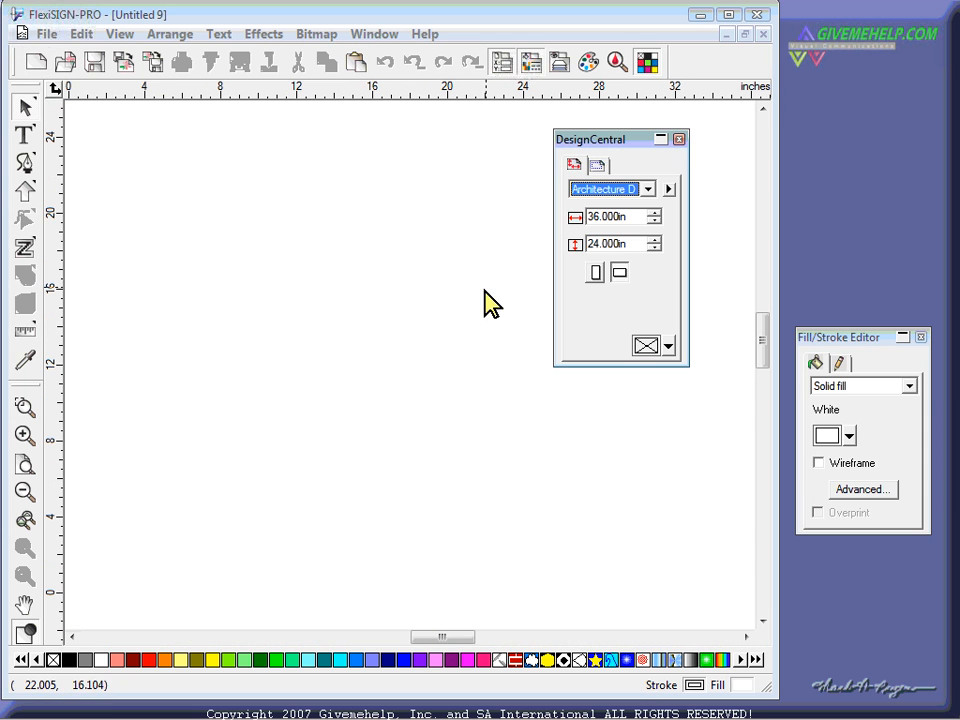
- Draw a rectangle on the page and fill it black
drag(590, 140, 621, 133)
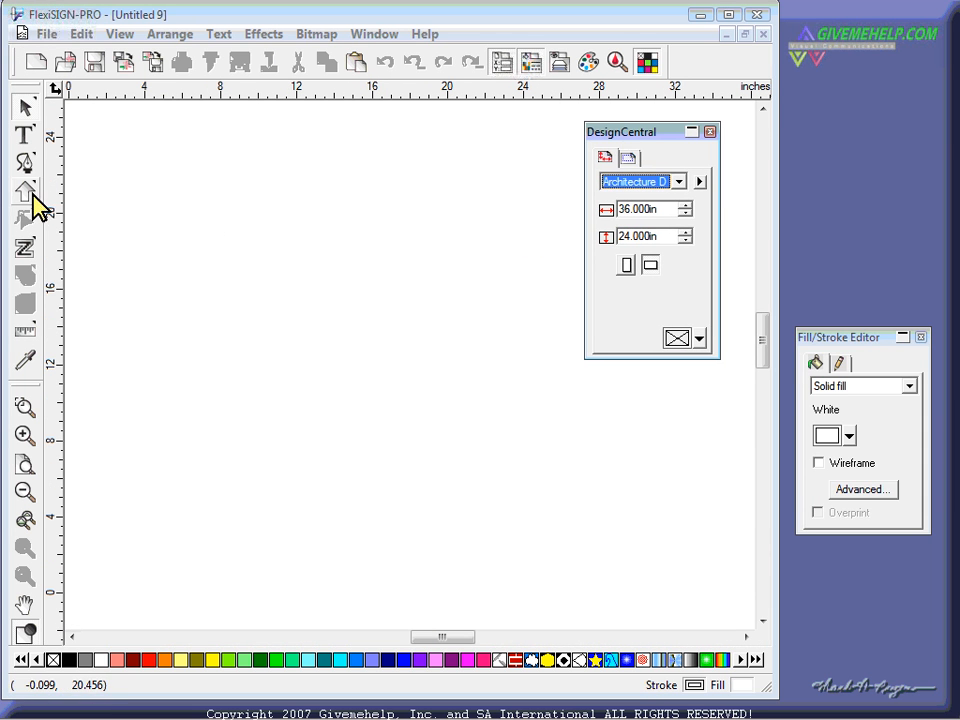
drag(33, 197, 67, 202)
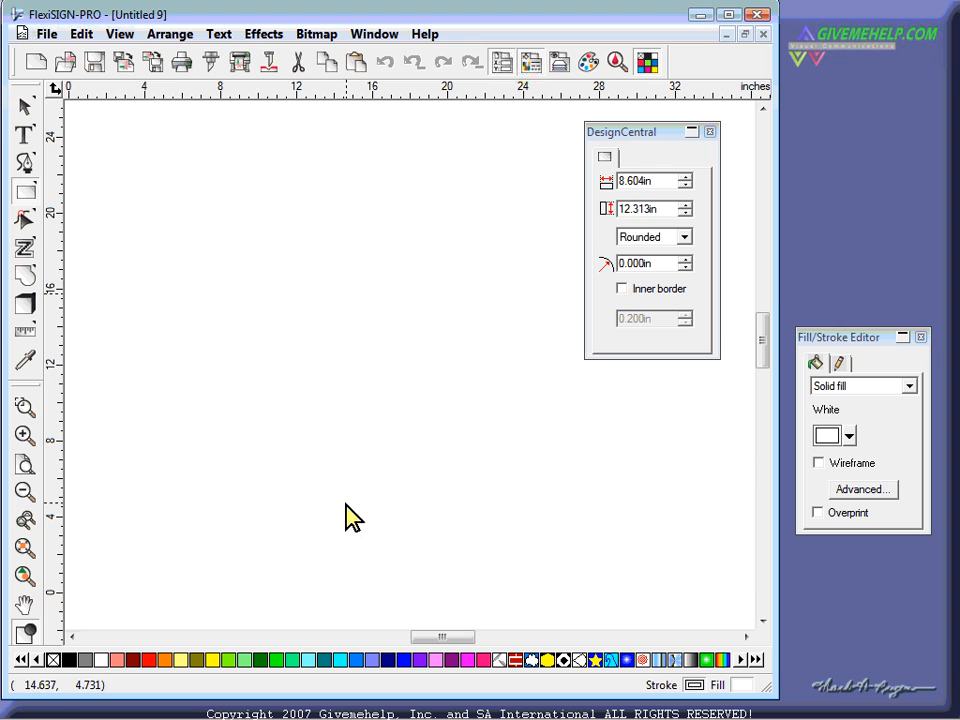
drag(352, 515, 366, 460)
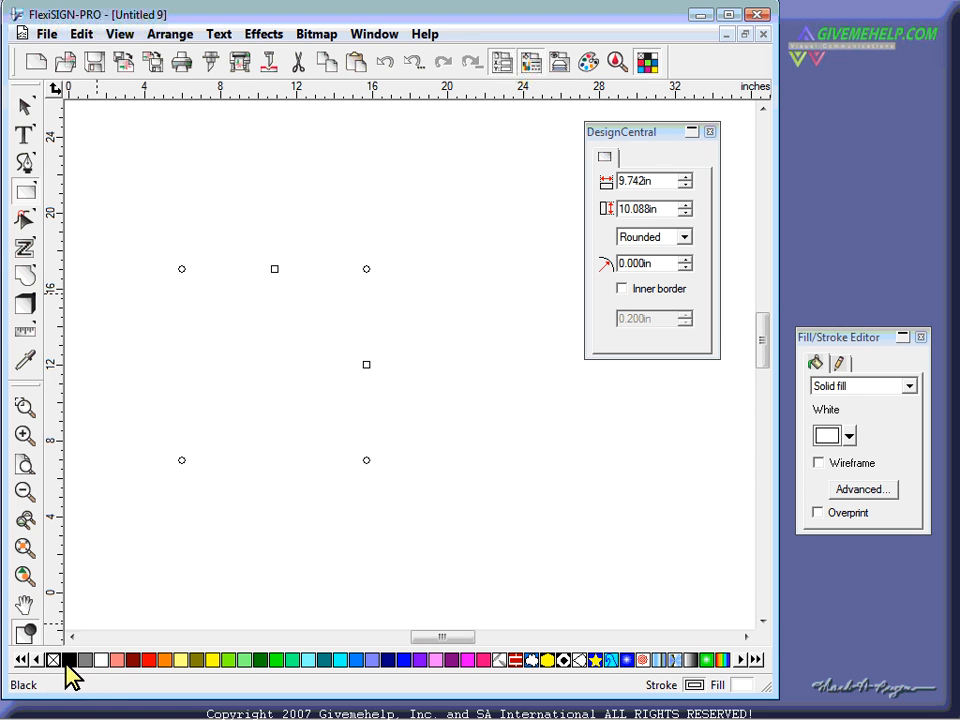
click(68, 660)
click(25, 106)
click(177, 592)
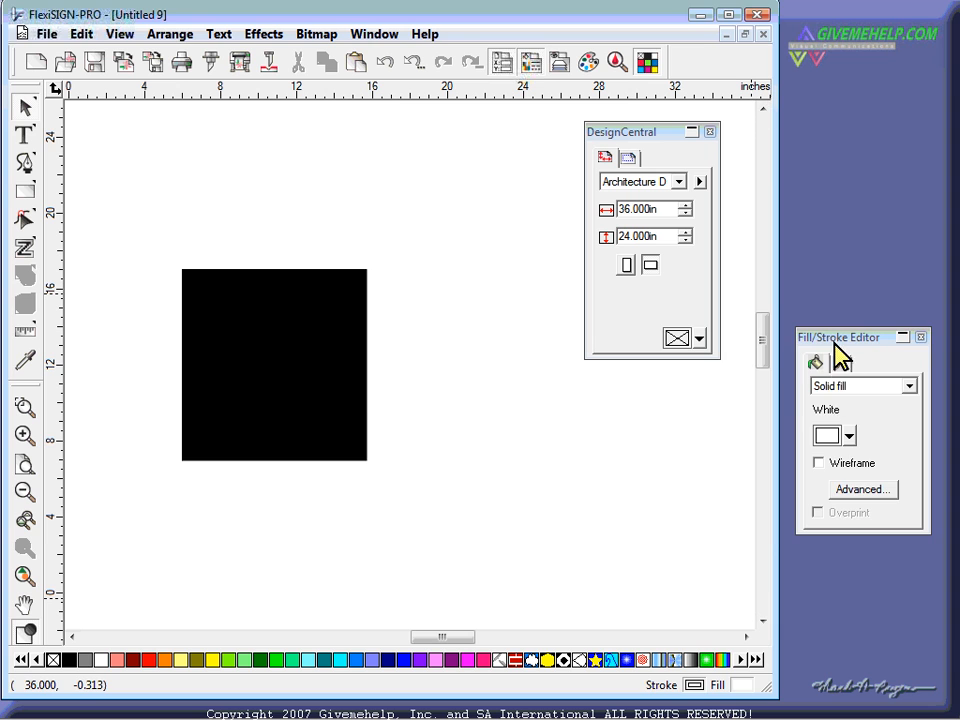
- Set the default fill to black and move the Fill/Stroke Editor to the right edge
mouse_move(835, 343)
mouse_down()
mouse_move(778, 345)
mouse_move(623, 391)
mouse_up()
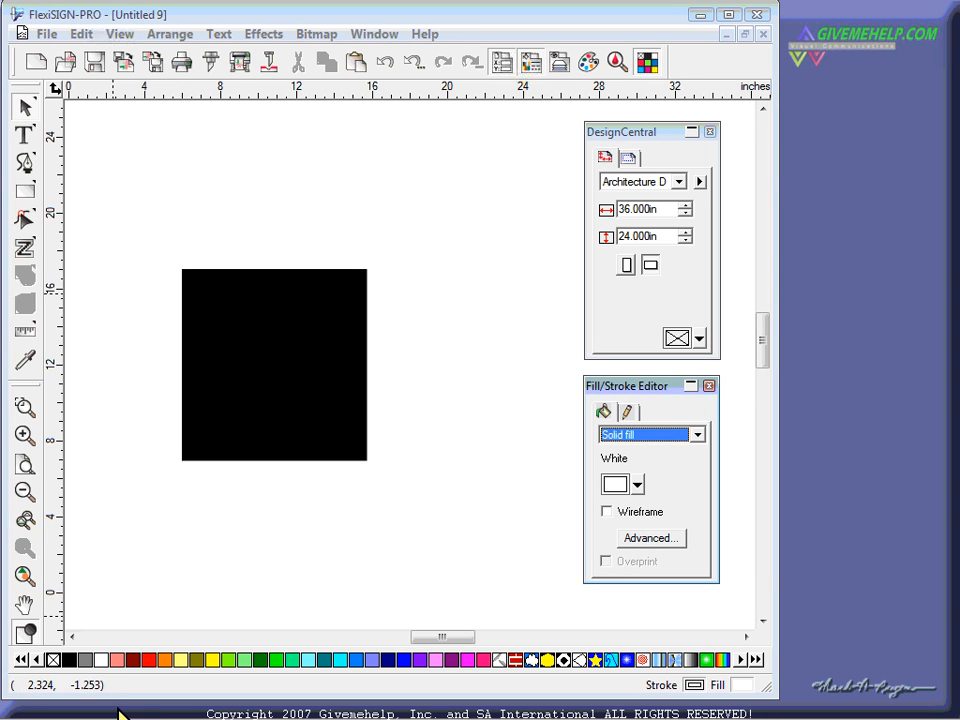
mouse_move(76, 662)
mouse_down()
mouse_move(270, 630)
mouse_move(622, 484)
mouse_up()
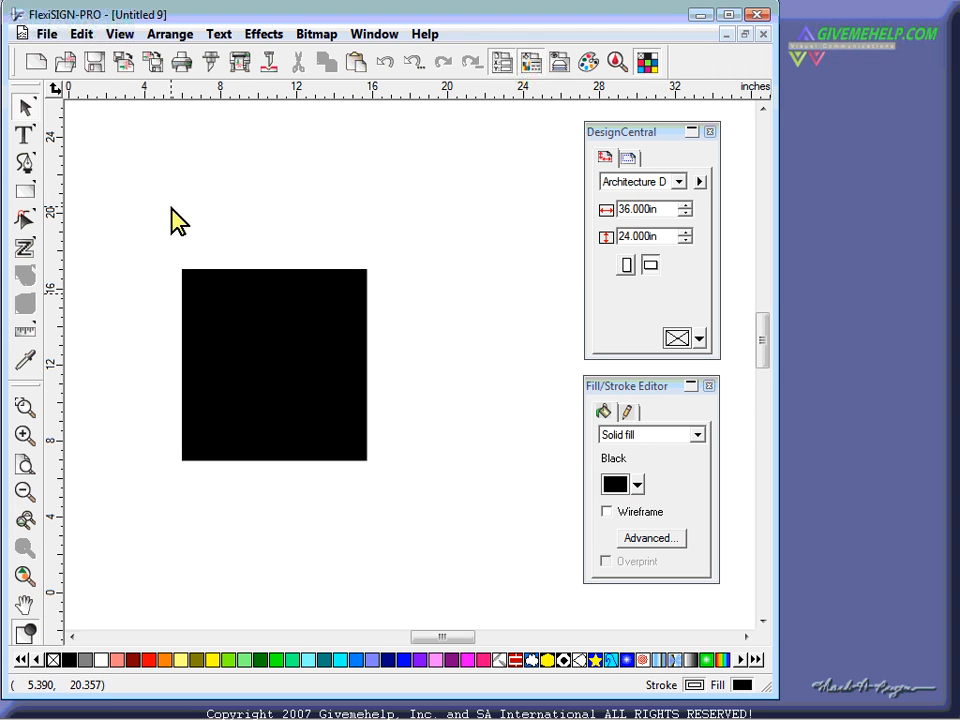
click(25, 163)
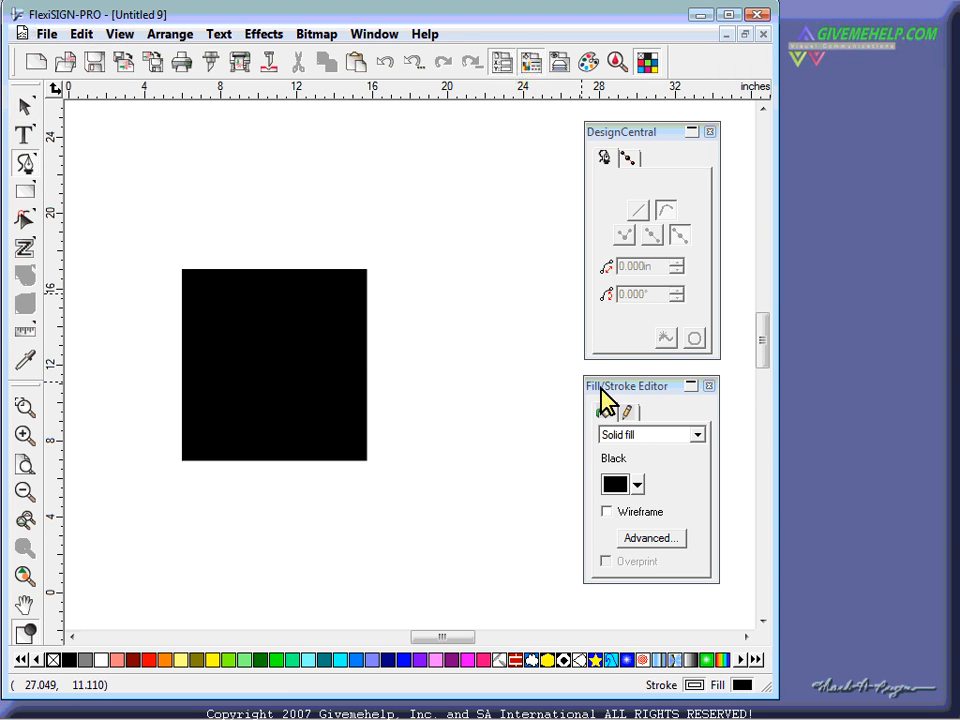
mouse_move(600, 395)
mouse_down()
mouse_move(748, 373)
mouse_move(819, 386)
mouse_up()
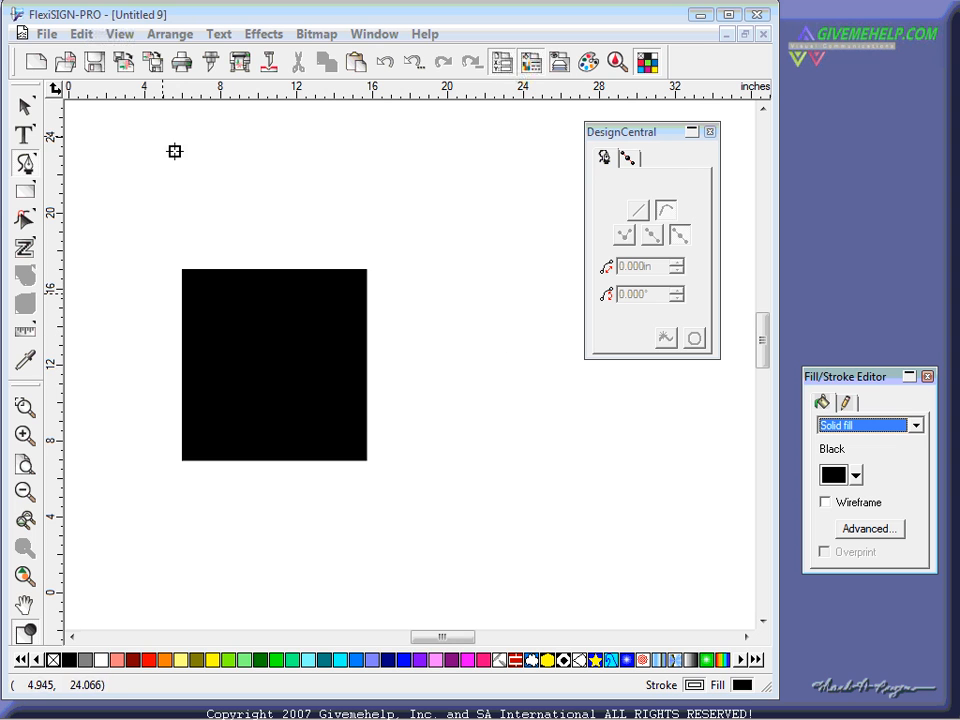
- Move the black square up-left and draw a five-pointed star beside it
click(25, 107)
drag(239, 313, 180, 214)
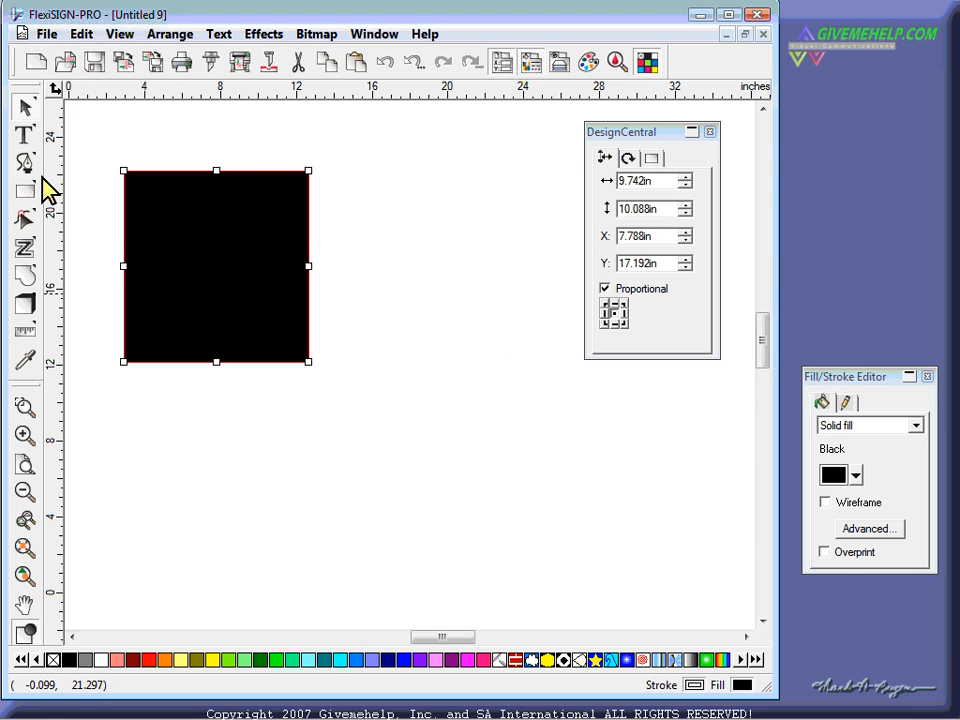
drag(28, 193, 182, 201)
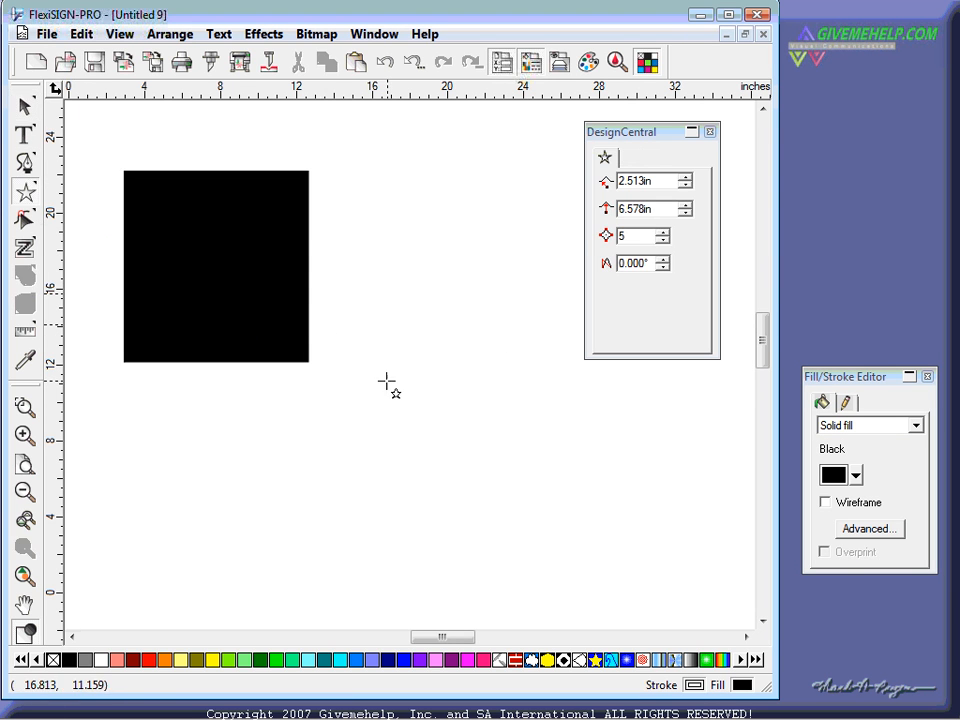
drag(484, 452, 486, 334)
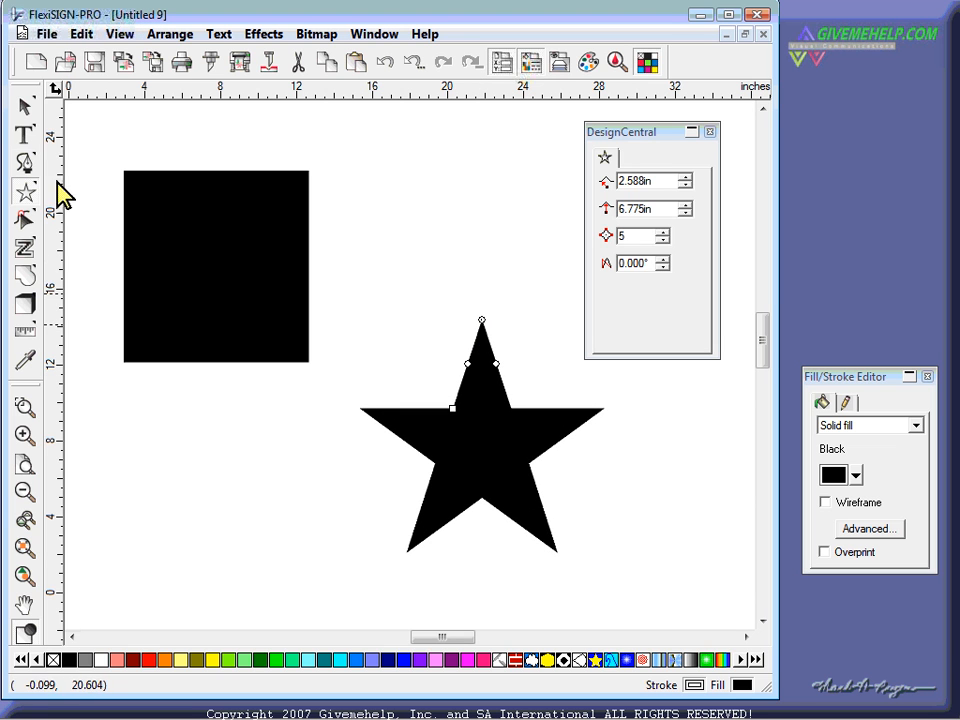
- Enlarge the square to about 16.523 × 17.110 in and place the star over its top-right corner
click(25, 107)
drag(233, 272, 309, 366)
drag(446, 433, 453, 348)
click(319, 425)
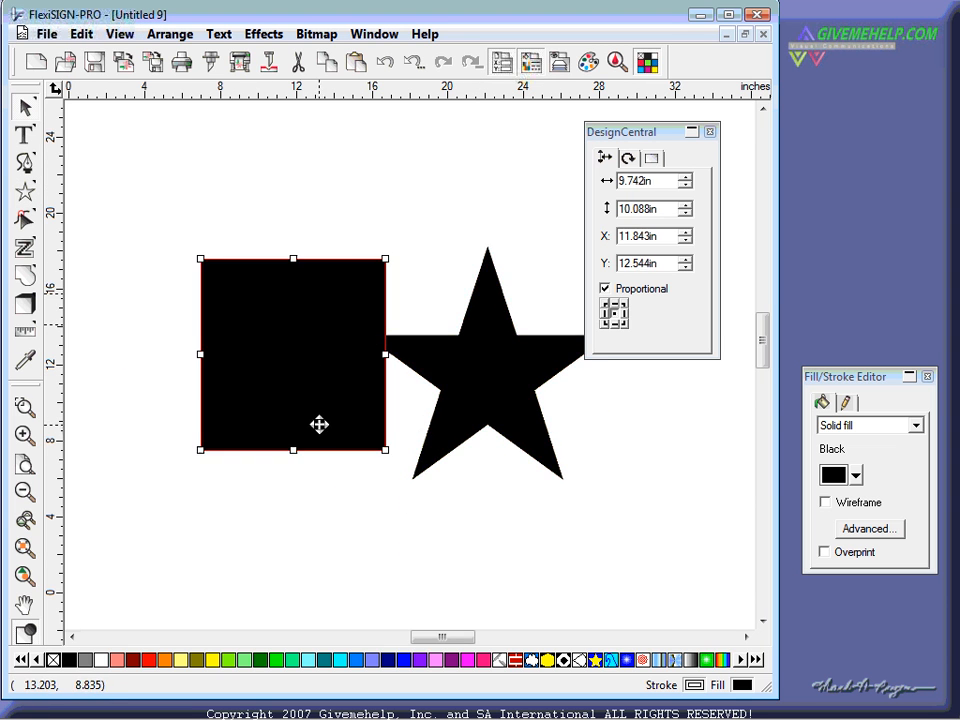
drag(200, 450, 276, 459)
drag(421, 389, 448, 272)
click(511, 470)
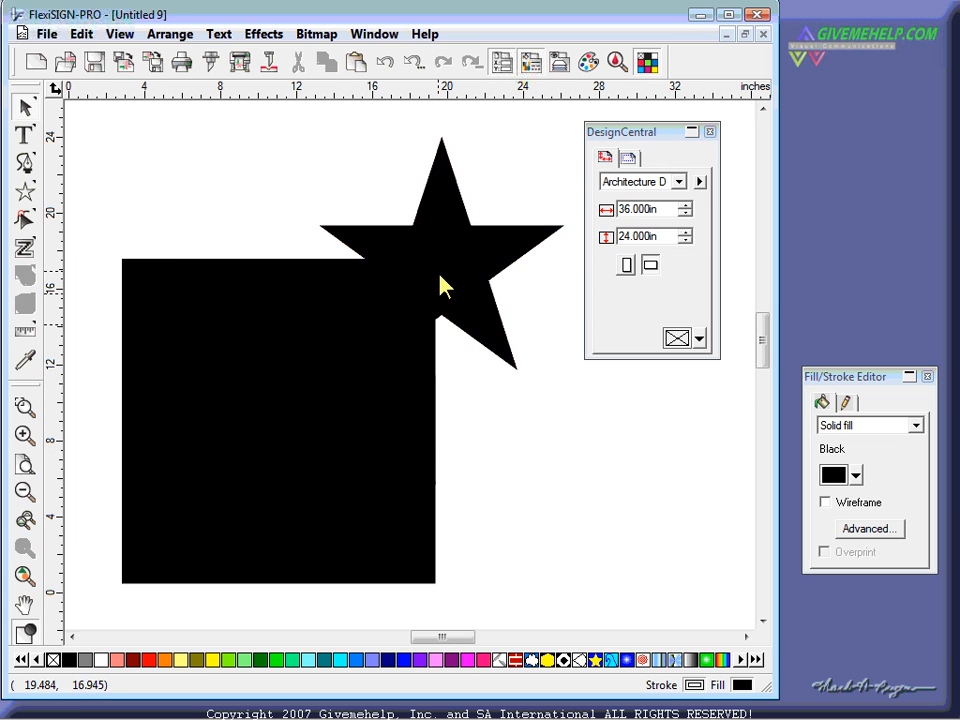
- Switch to wireframe view, select both shapes with Ctrl+A, and browse the menus without choosing anything
click(25, 633)
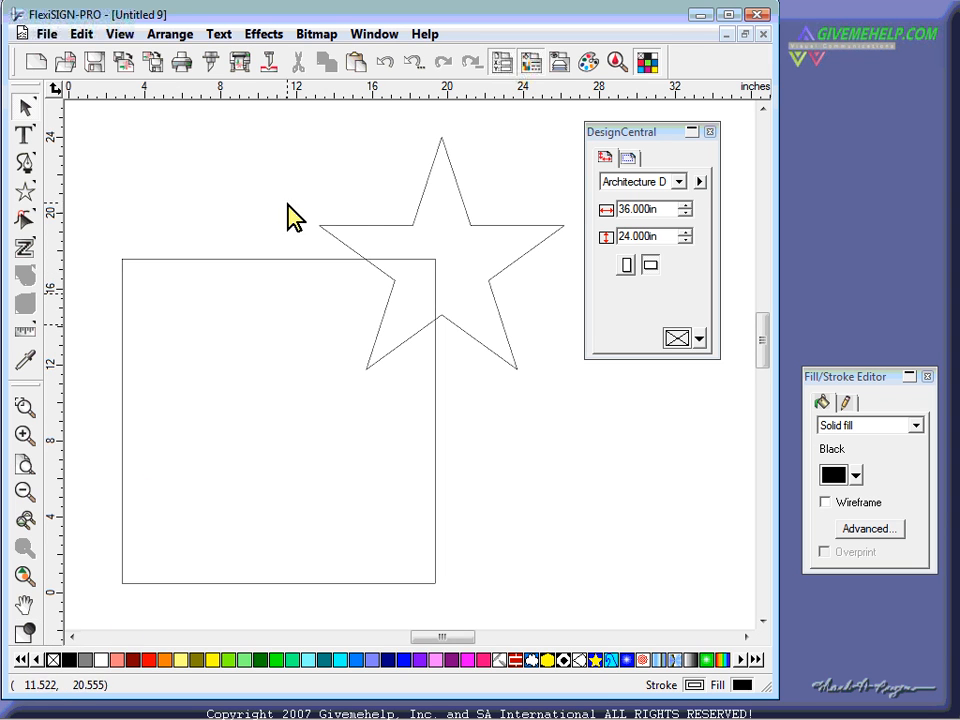
key(ctrl+a)
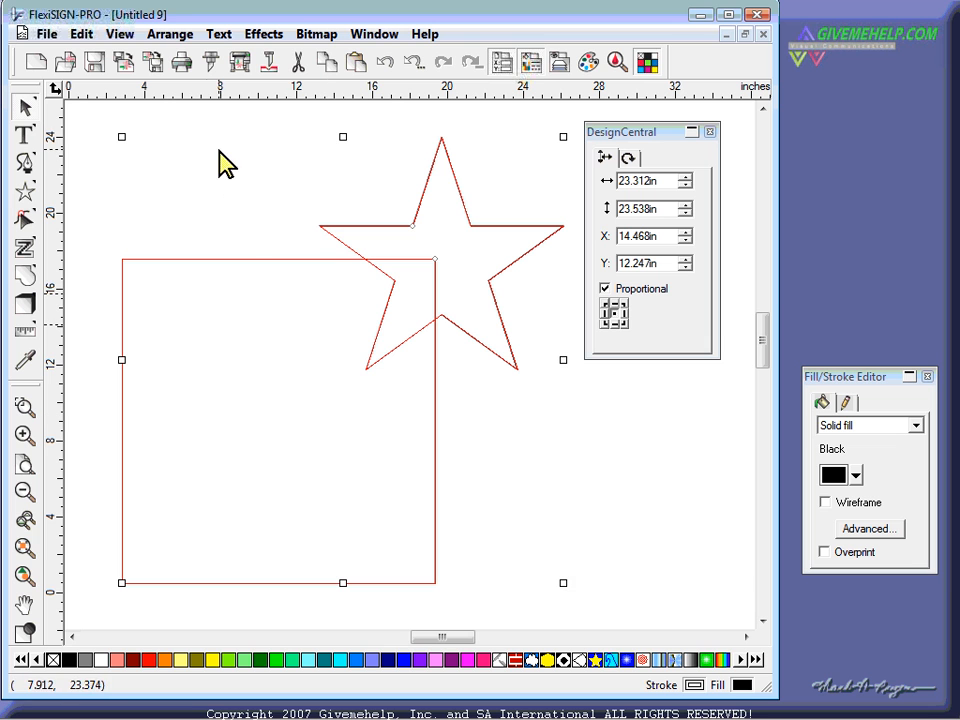
click(168, 36)
mouse_move(254, 40)
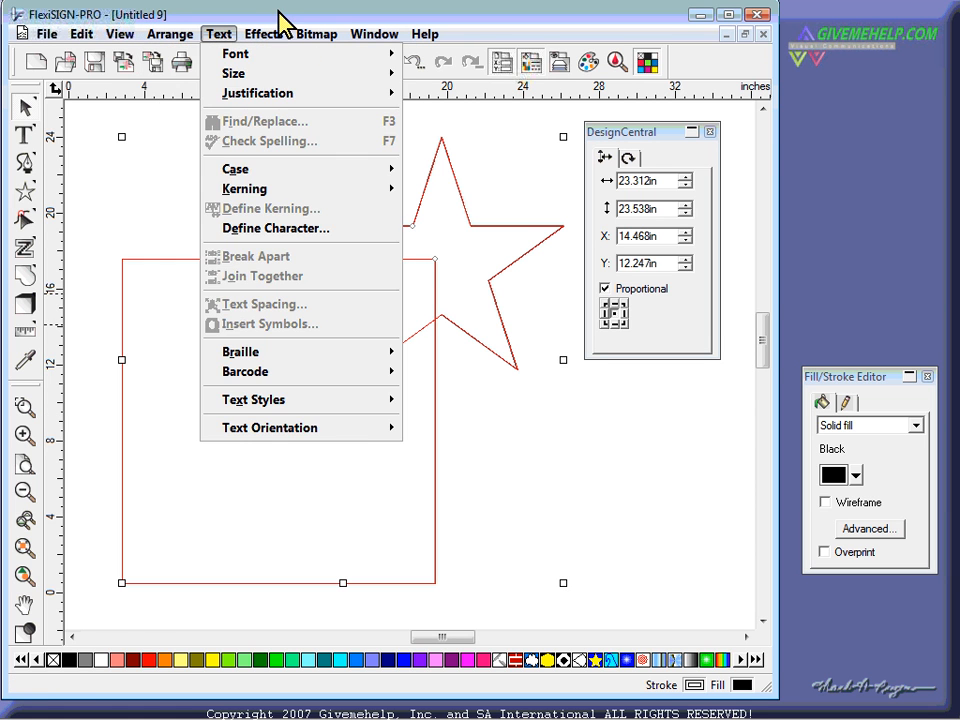
click(280, 12)
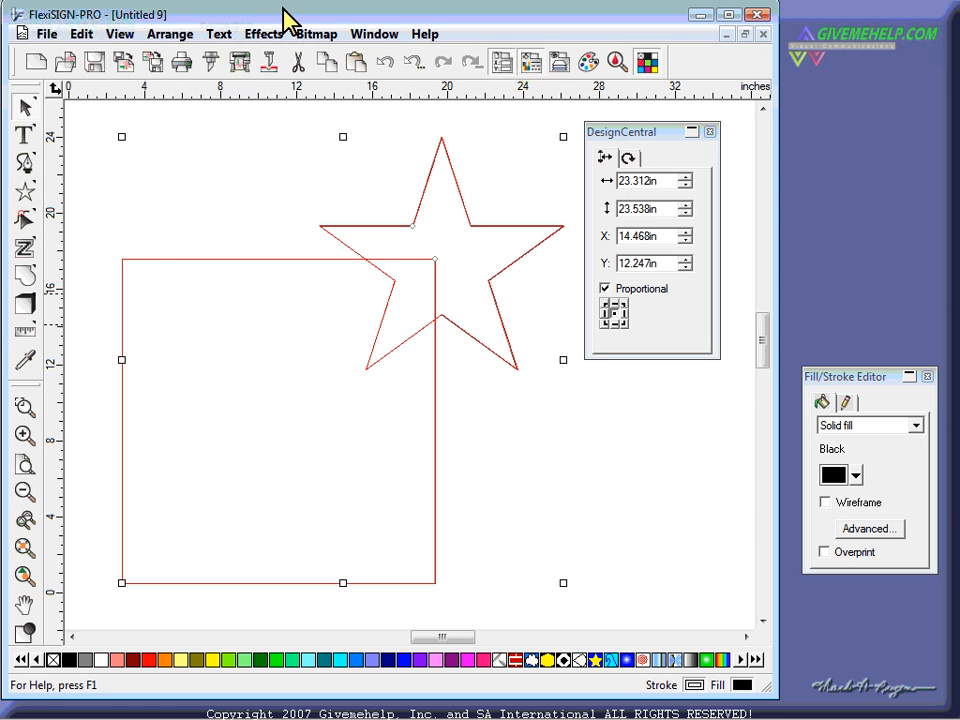
- Weld the square and star into one outline and nudge it slightly up and right
right_click(342, 259)
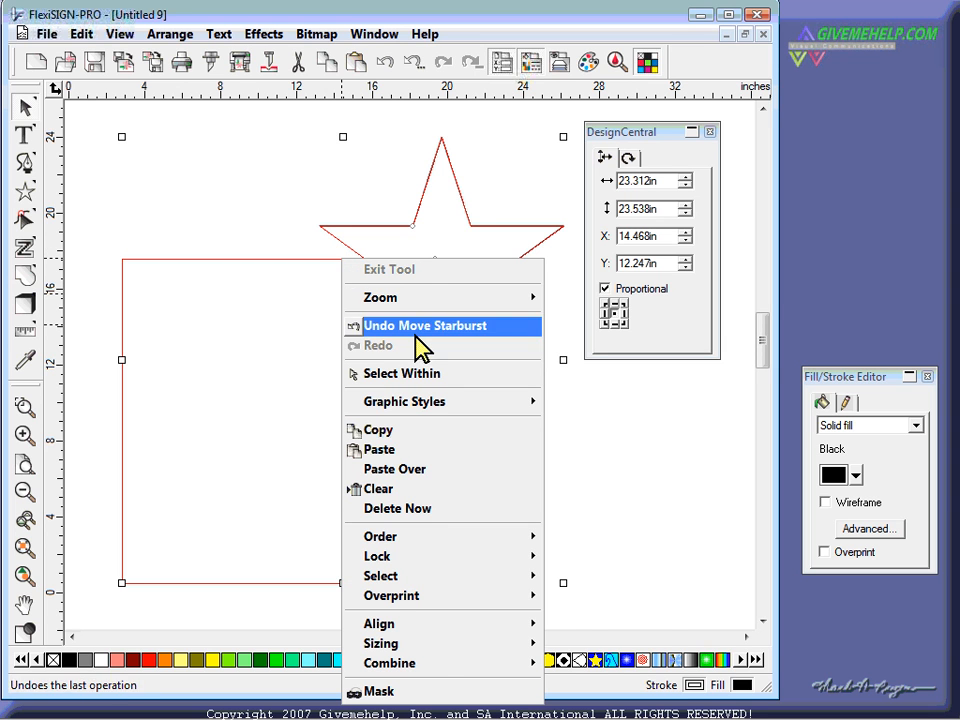
mouse_move(437, 677)
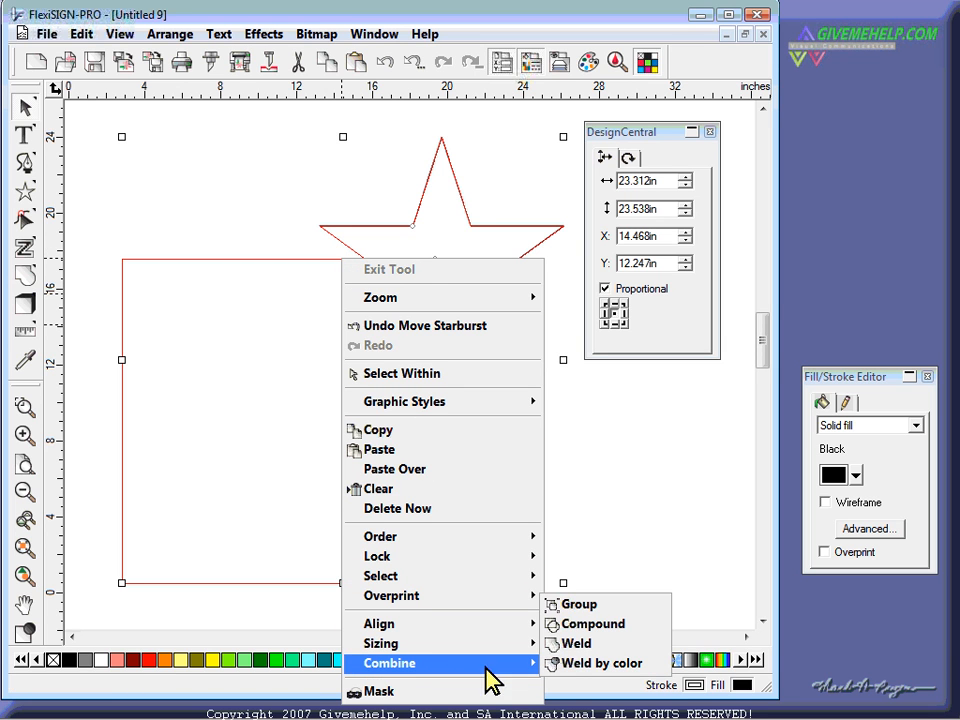
click(576, 645)
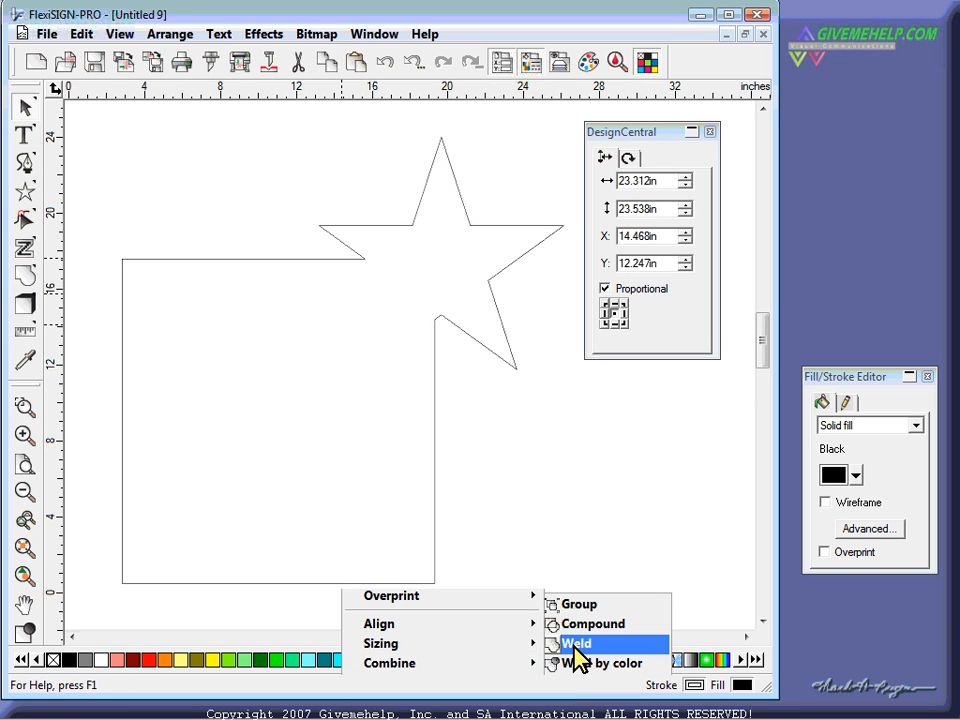
drag(432, 446, 446, 442)
- Reselect the welded shape and switch to Select Within to pick its individual parts
drag(619, 135, 795, 122)
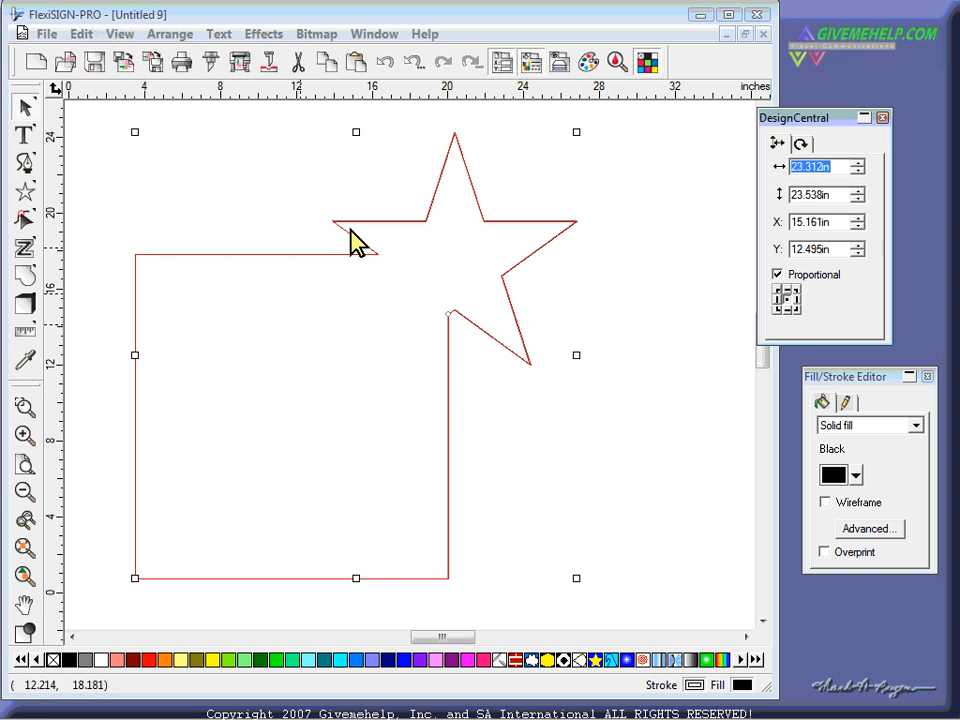
click(545, 272)
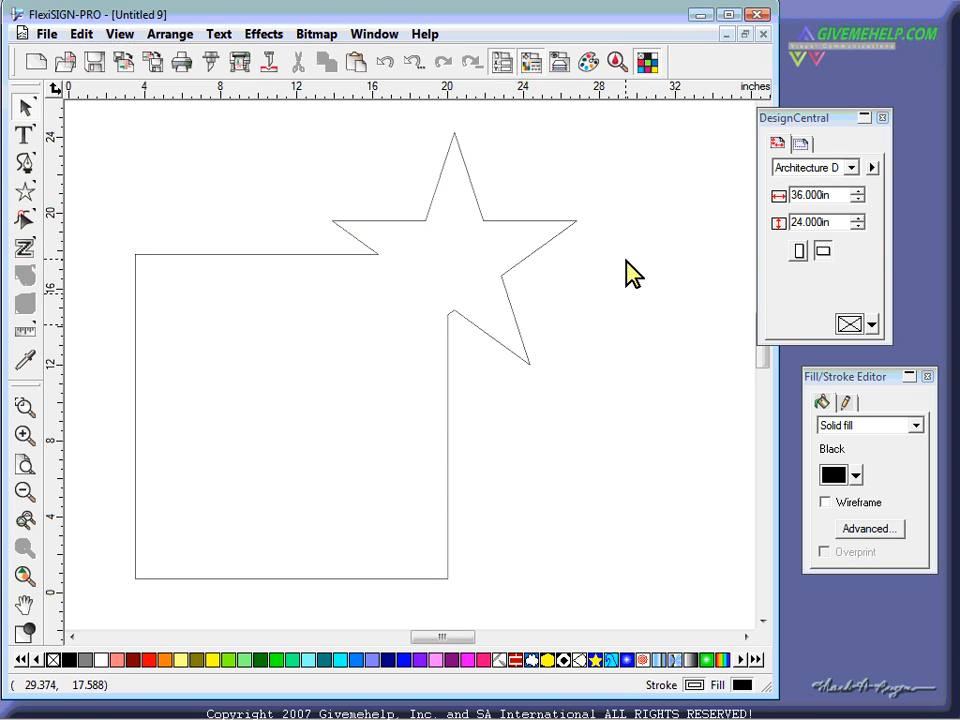
click(531, 362)
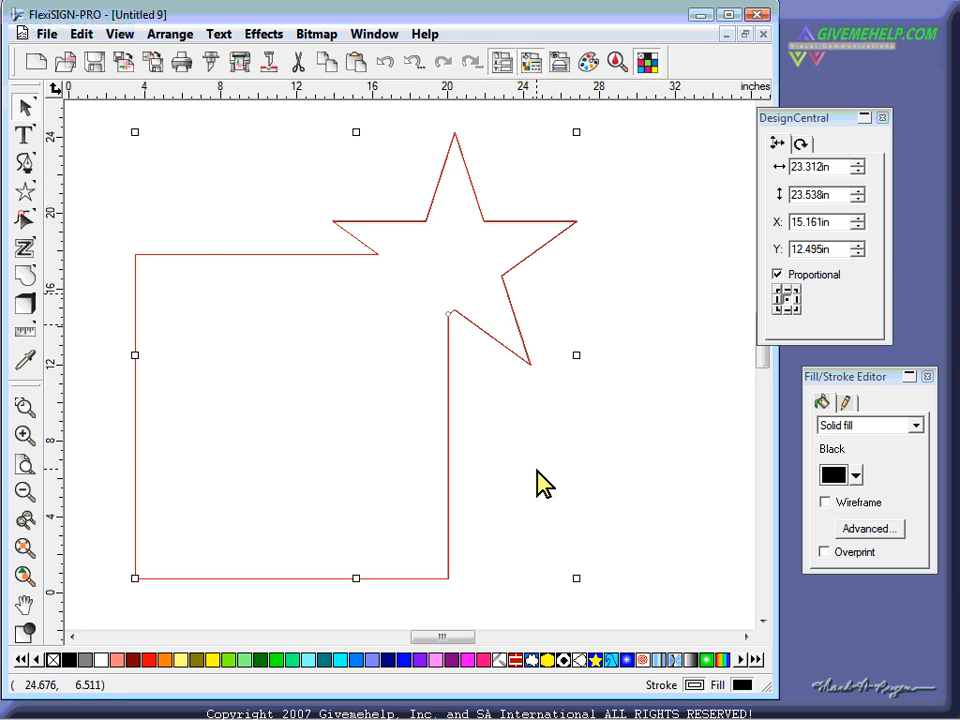
right_click(244, 160)
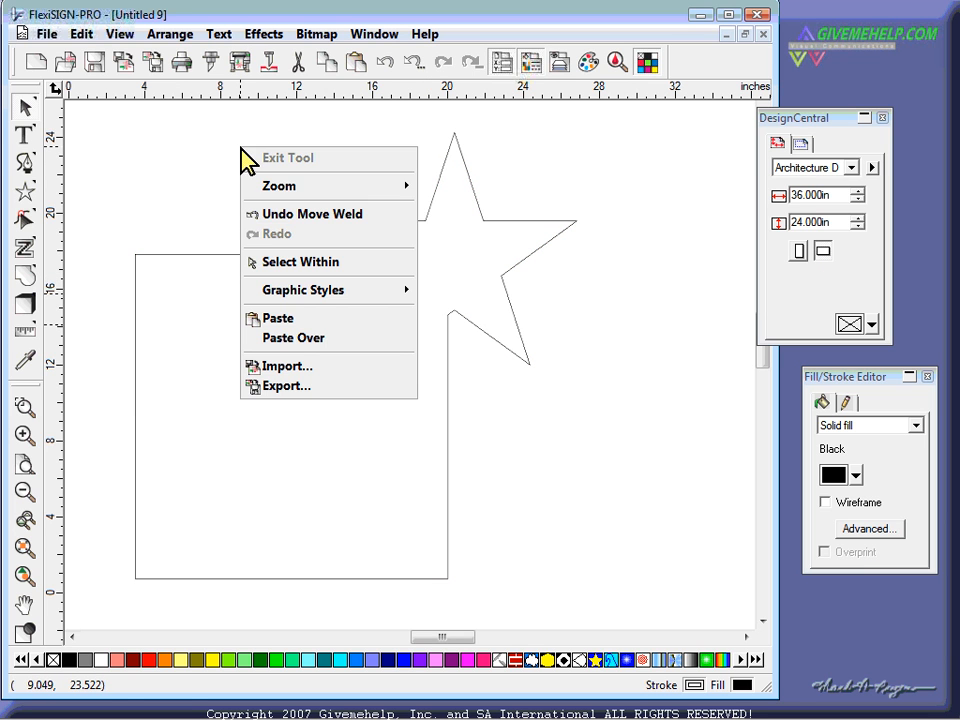
click(277, 262)
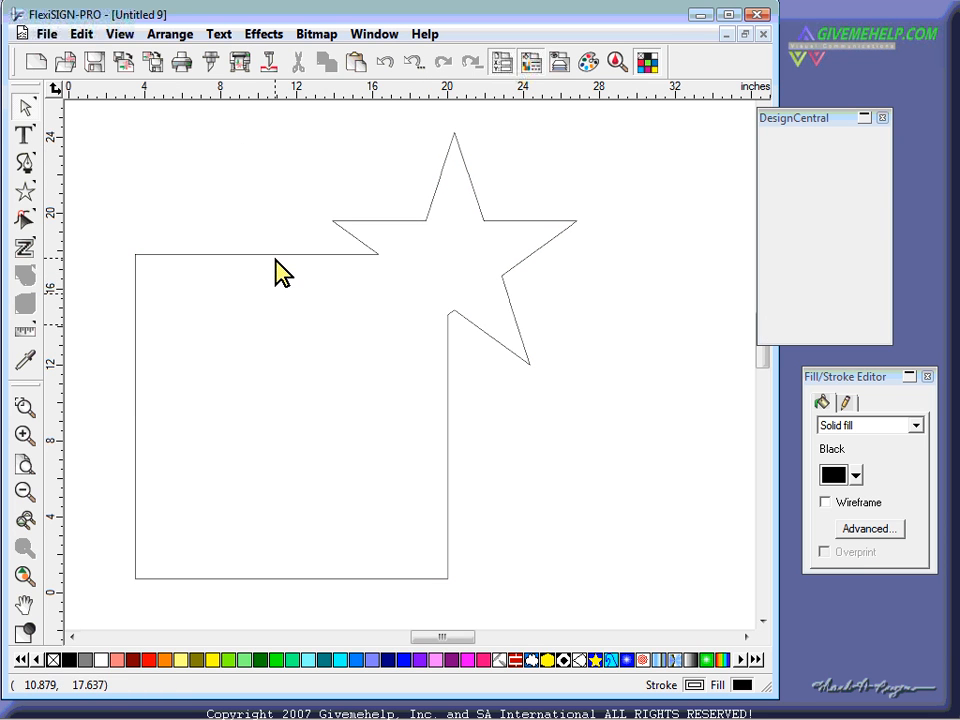
- Select the star inside the welded shape and raise its points to 11
click(519, 221)
drag(828, 118, 694, 125)
click(690, 152)
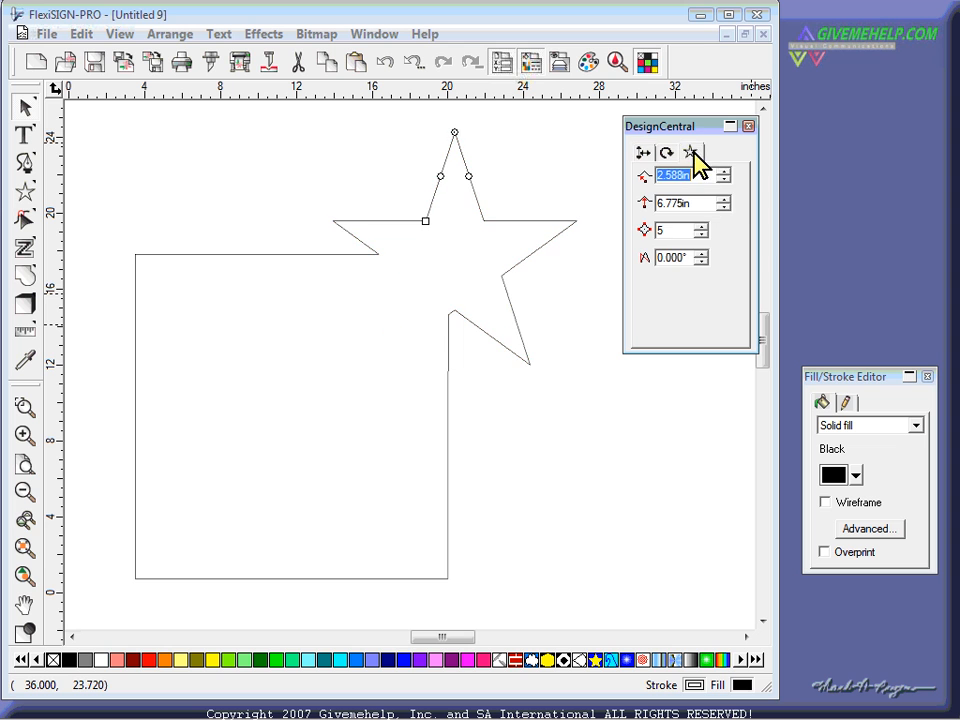
click(701, 227)
click(701, 227)
click(701, 227)
click(701, 227)
click(701, 227)
click(701, 227)
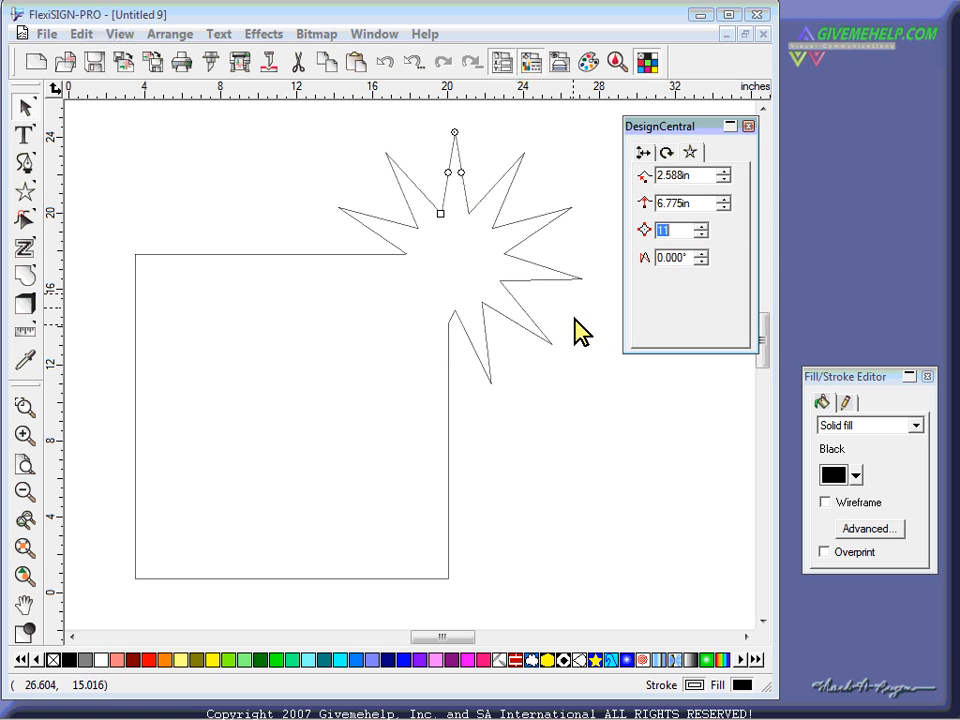
- Centre the star along the square's top edge and reselect the whole outline
drag(566, 272, 413, 274)
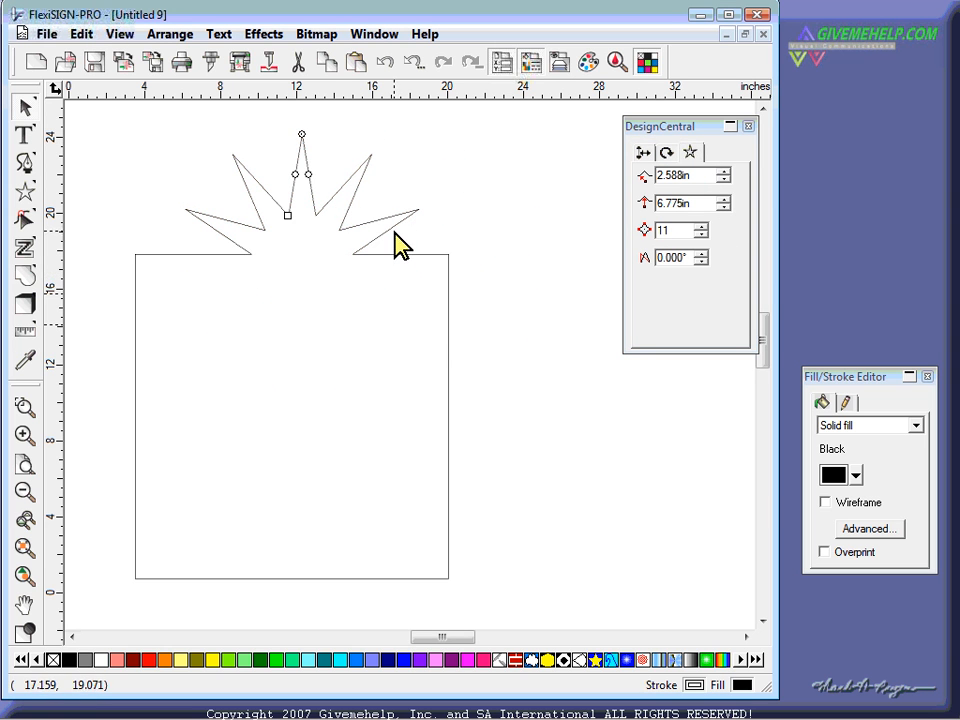
mouse_move(393, 226)
mouse_down()
mouse_move(543, 391)
mouse_move(399, 298)
mouse_move(381, 214)
mouse_move(387, 224)
mouse_up()
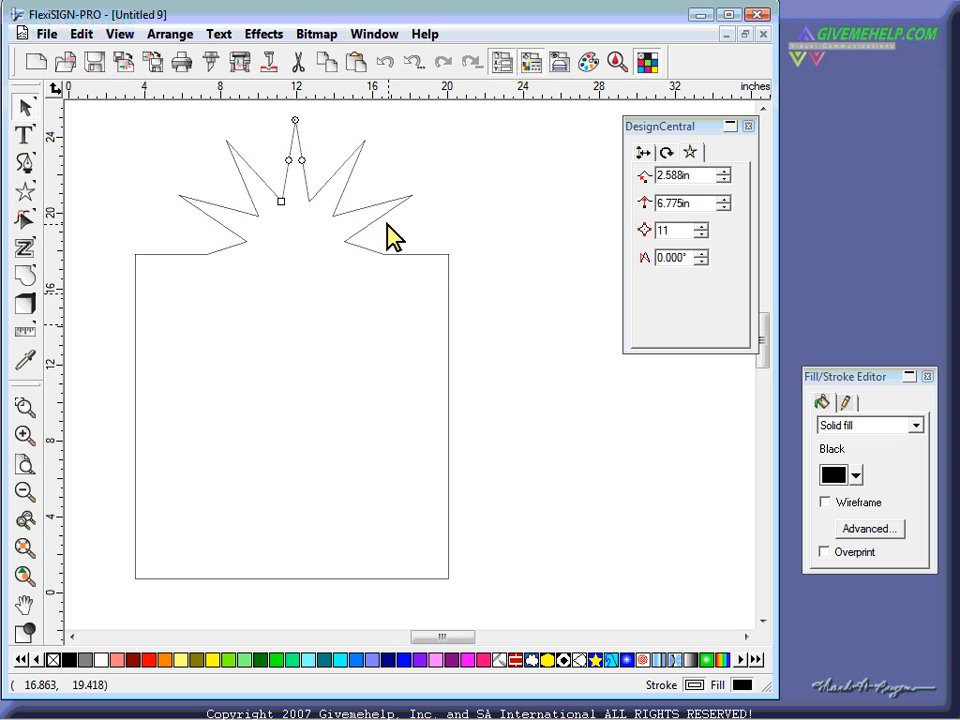
click(536, 241)
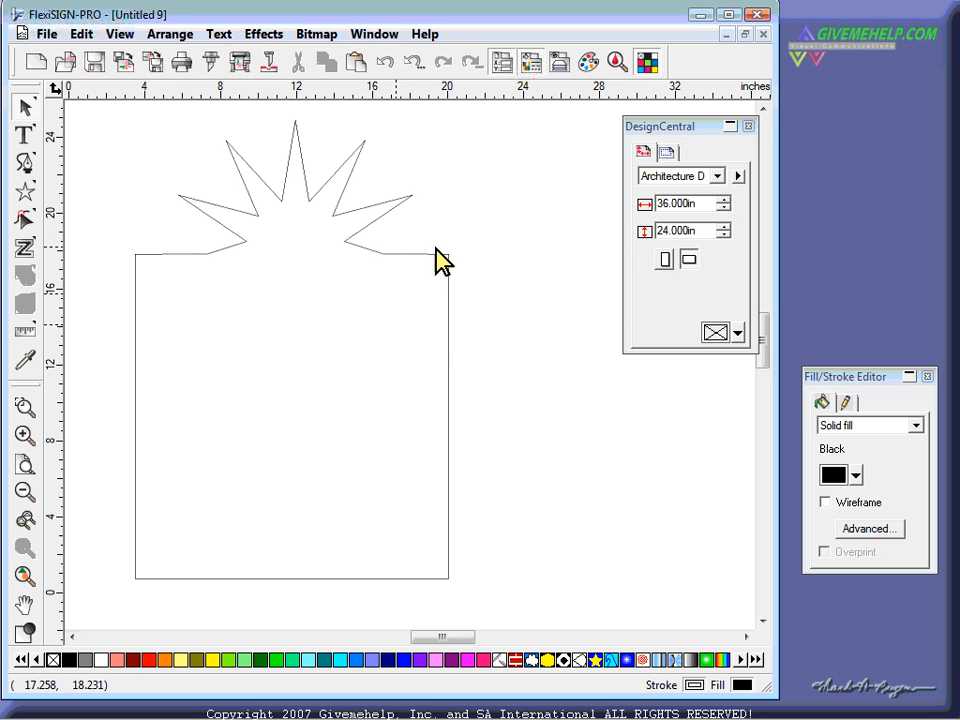
click(371, 229)
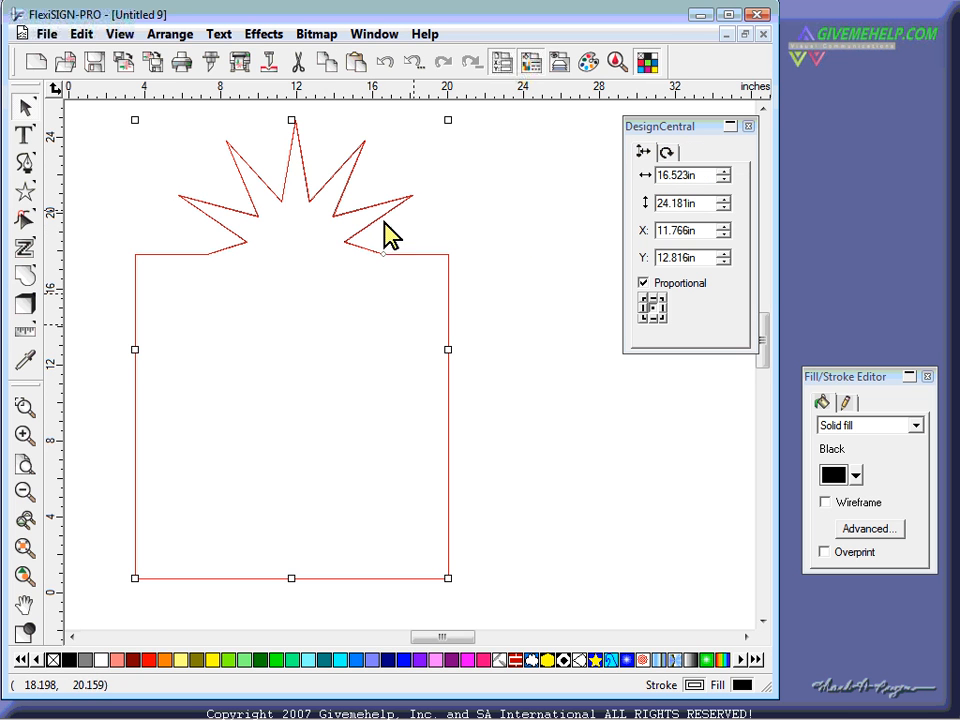
- Close the current drawing without saving and start a new blank document
click(763, 34)
click(414, 399)
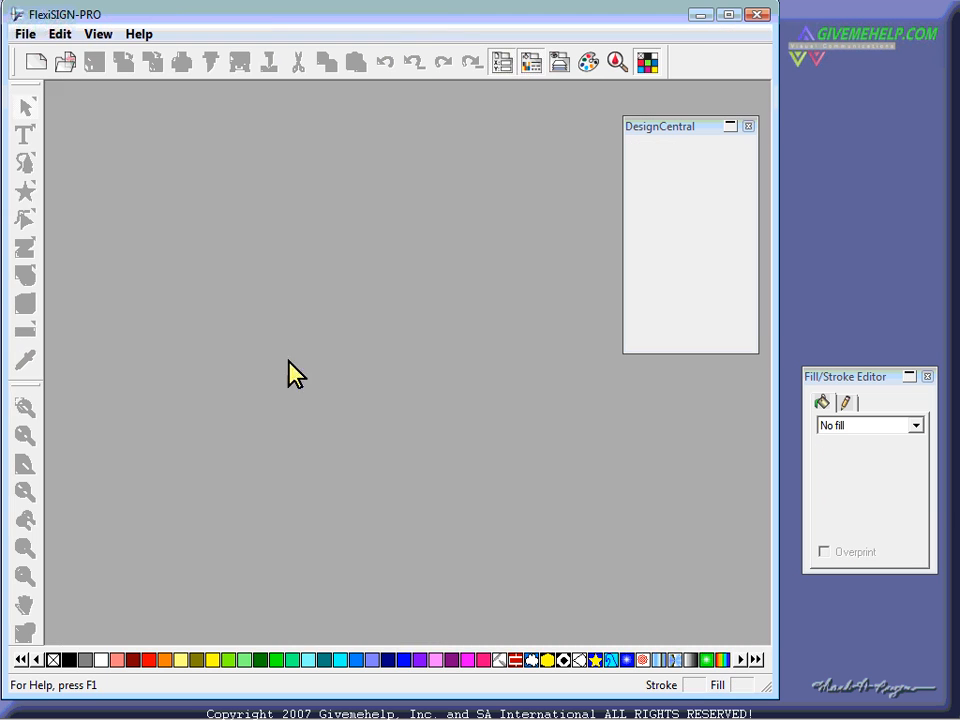
click(44, 61)
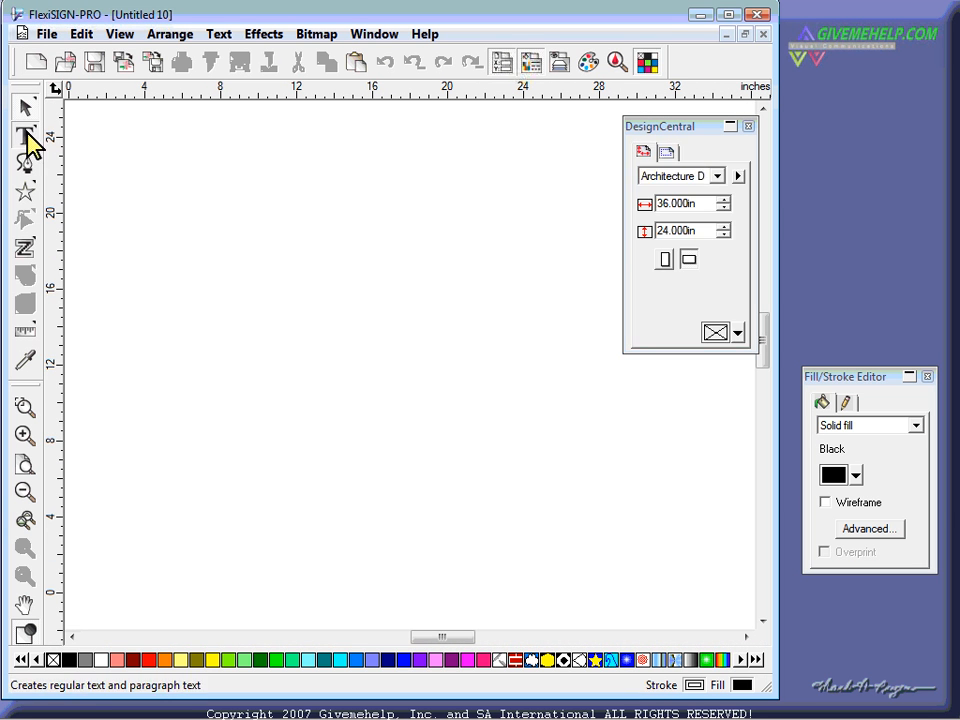
- Type 'Smile' at 2.833 in text size and enlarge it to about 18.6 in wide
click(26, 136)
click(233, 288)
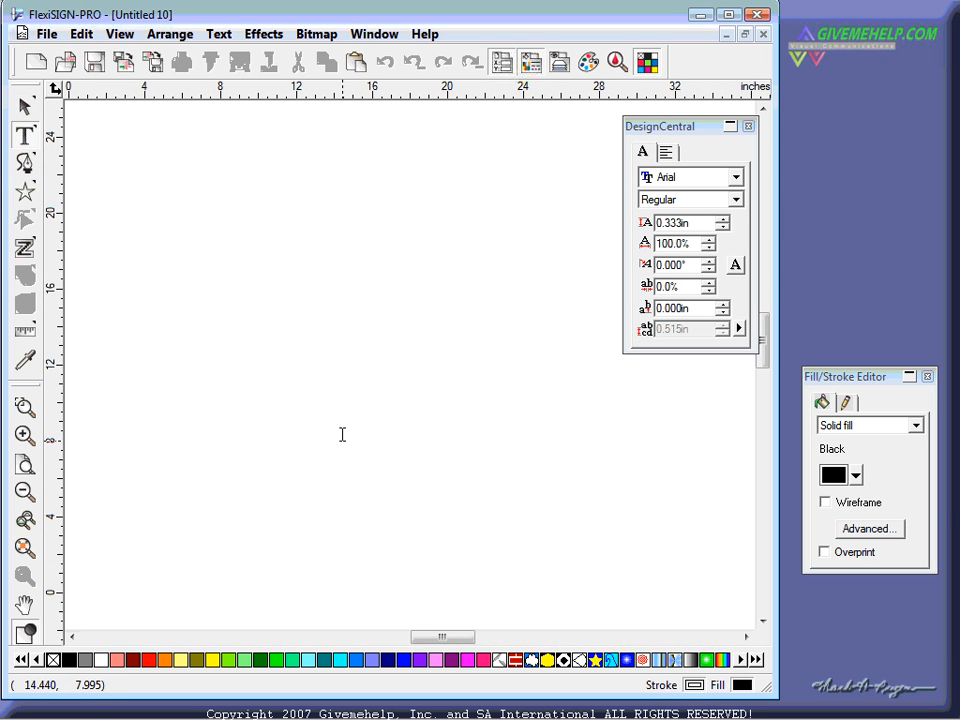
click(722, 219)
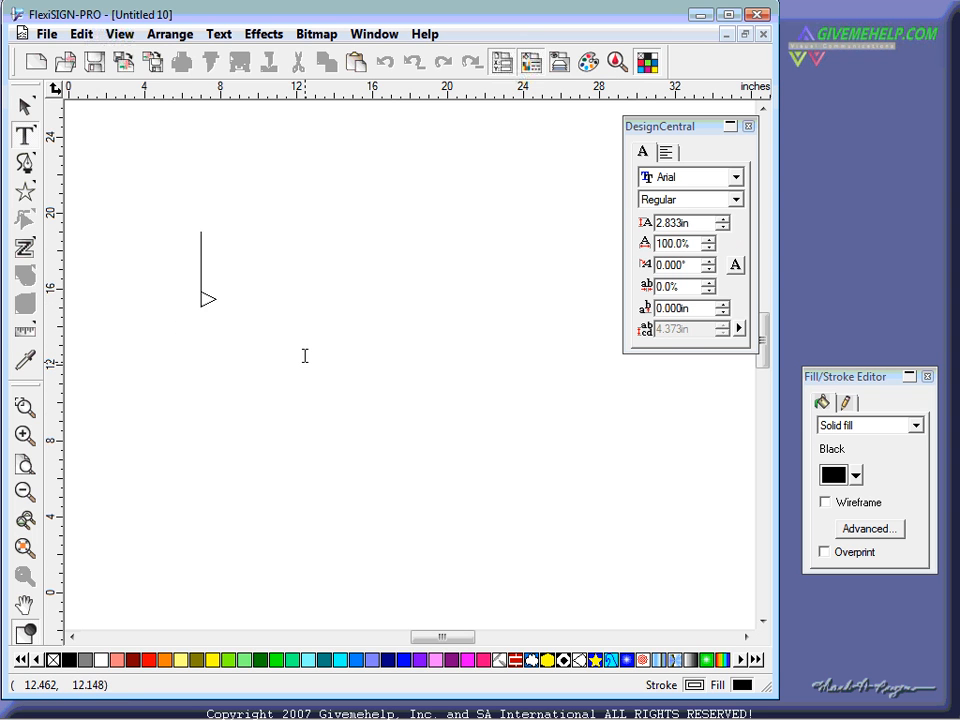
text(Smile)
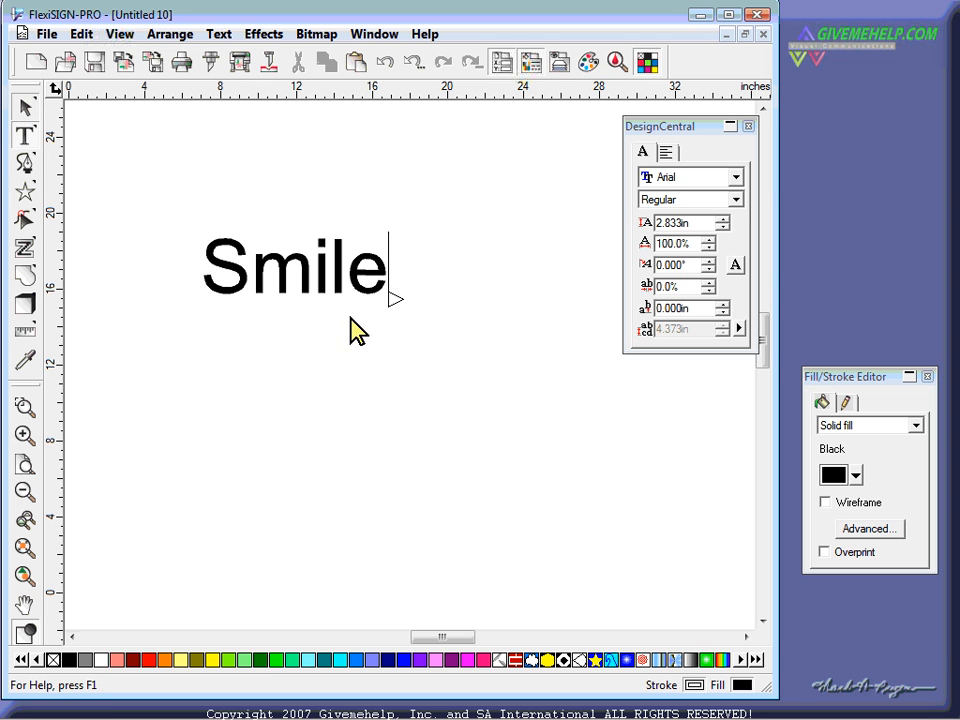
click(25, 107)
drag(385, 294, 358, 318)
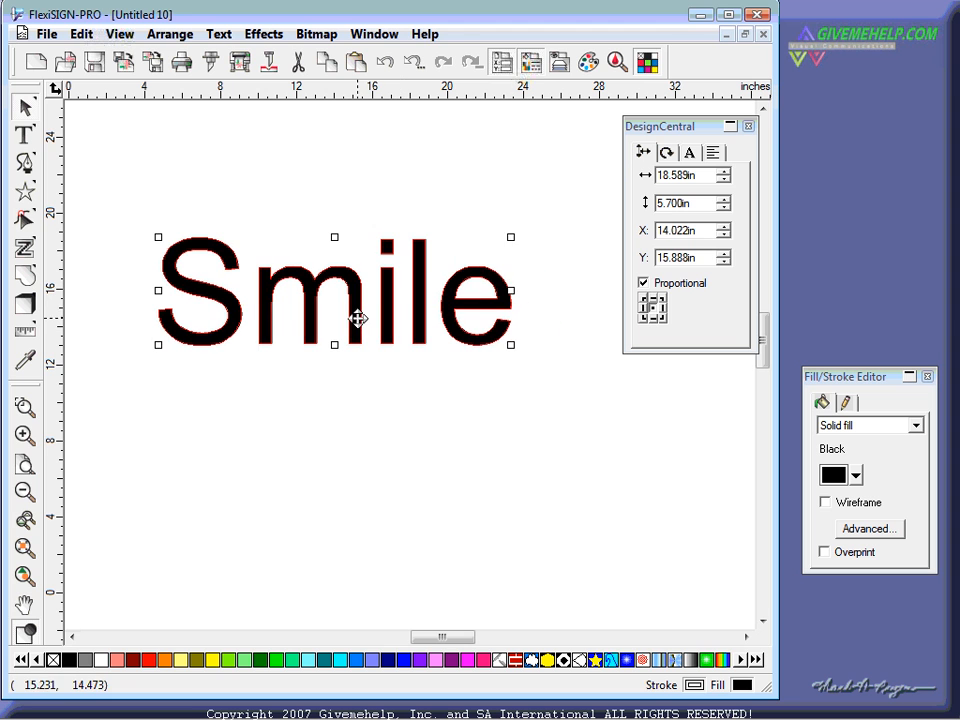
- Set the Smile text in the Brush Script Std font
click(689, 152)
click(697, 175)
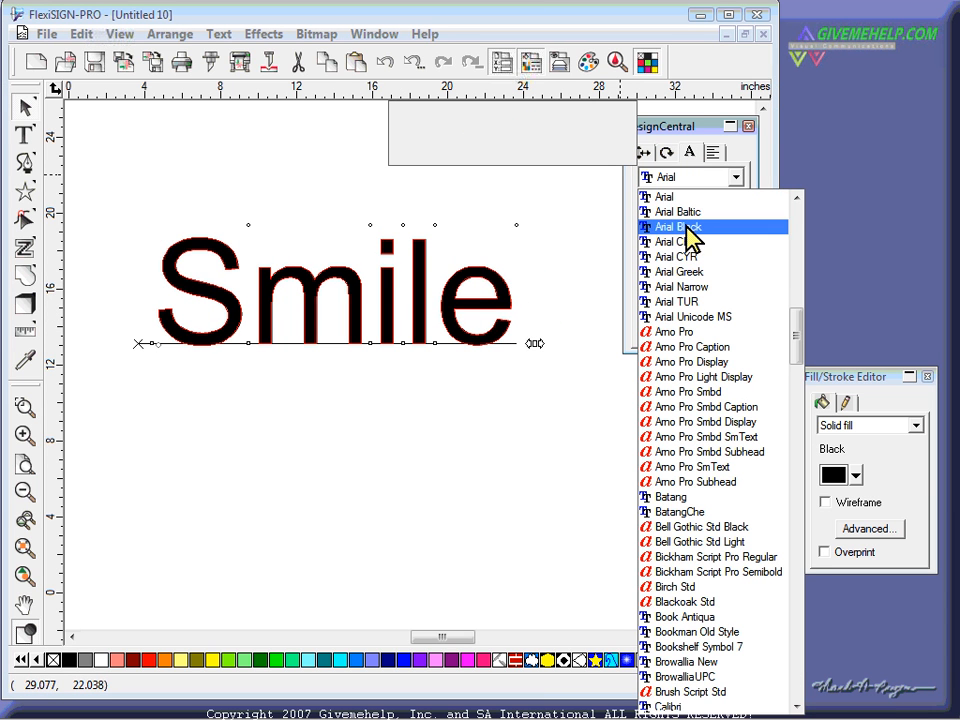
scroll(662, 268, down, 2)
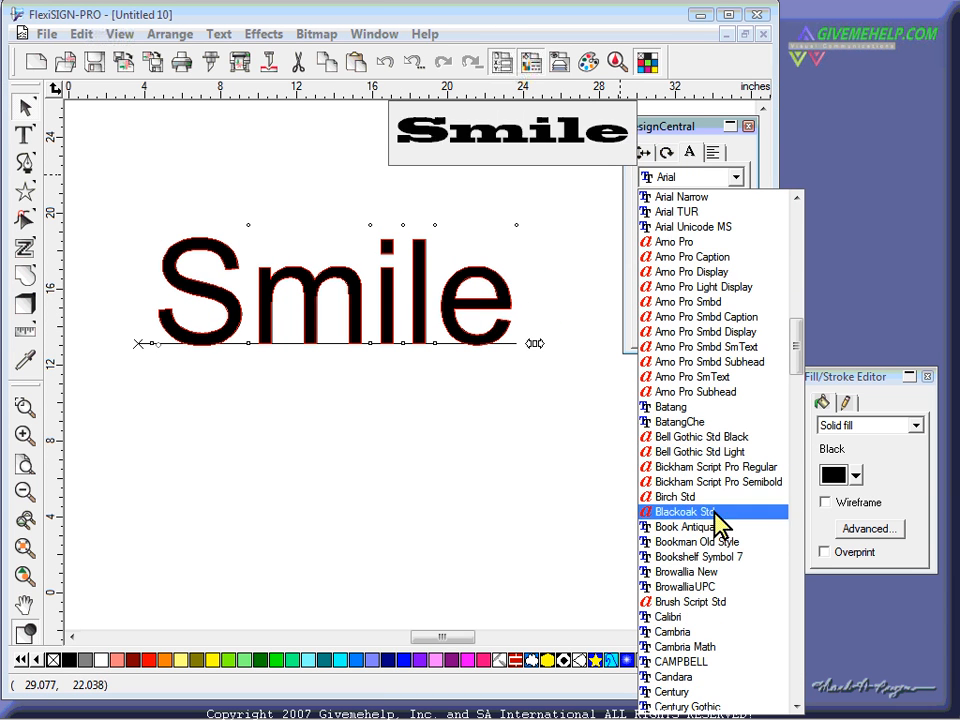
click(716, 602)
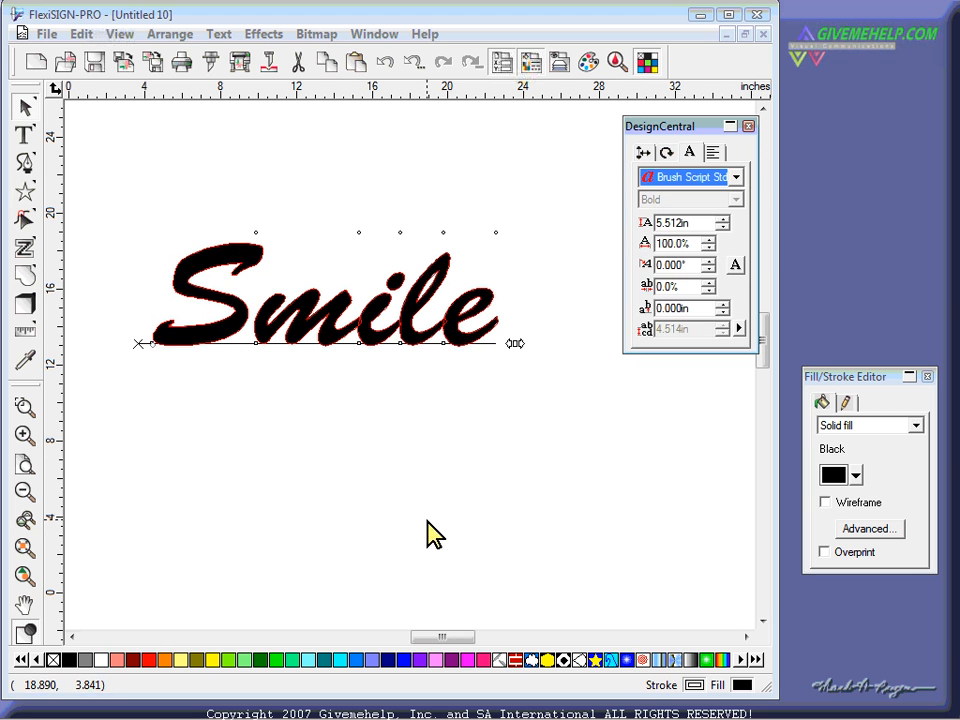
- Zoom to fit, switch to wireframe view and move Smile up and to the left
click(426, 531)
click(25, 575)
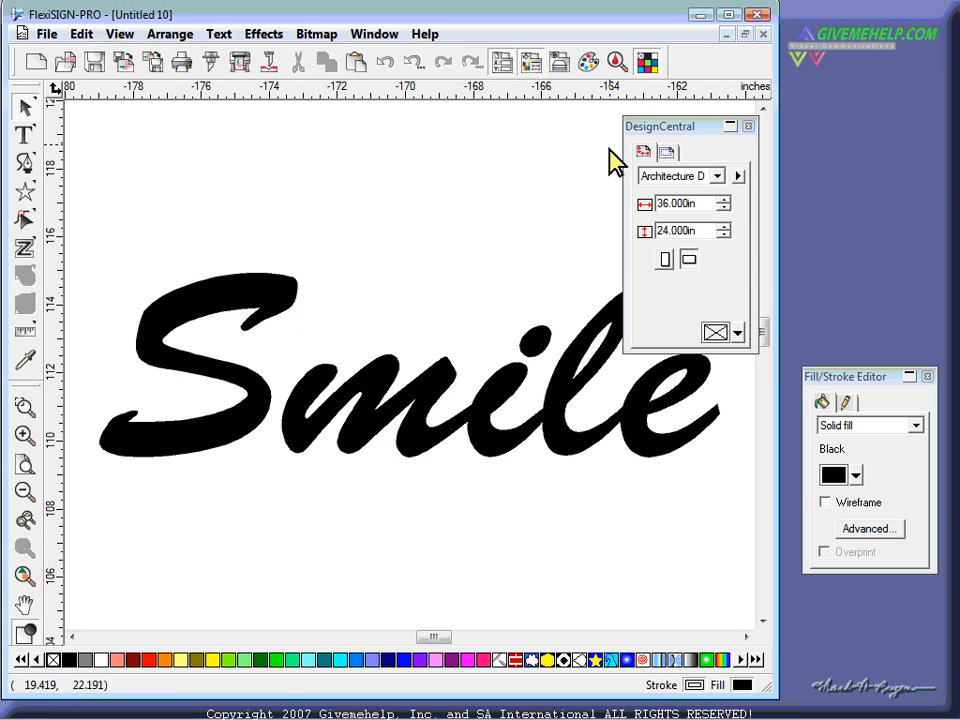
drag(630, 128, 788, 103)
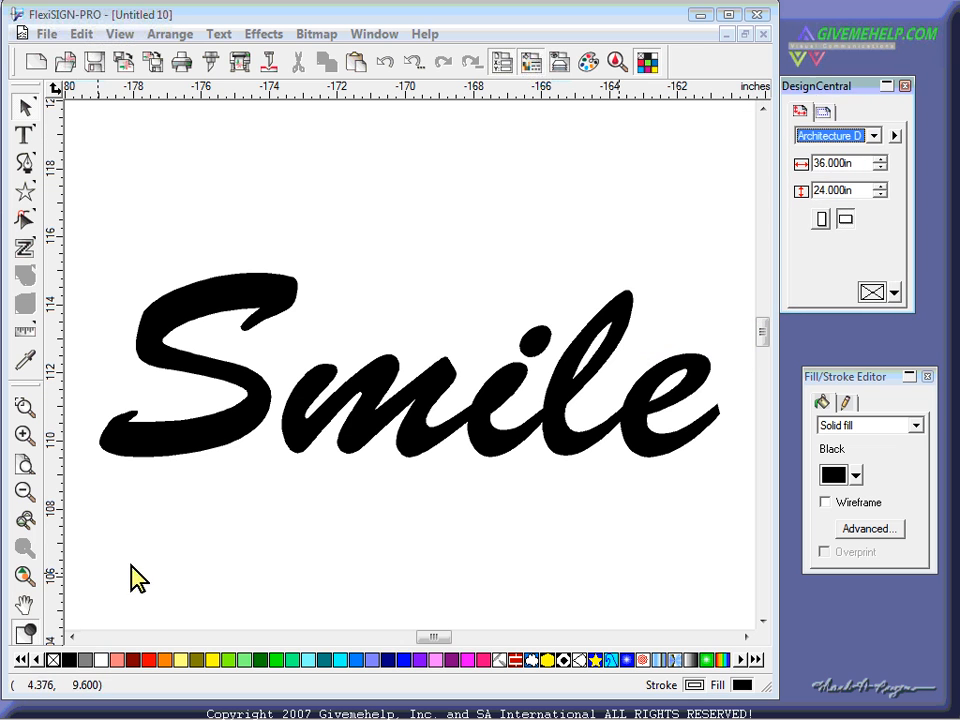
click(25, 632)
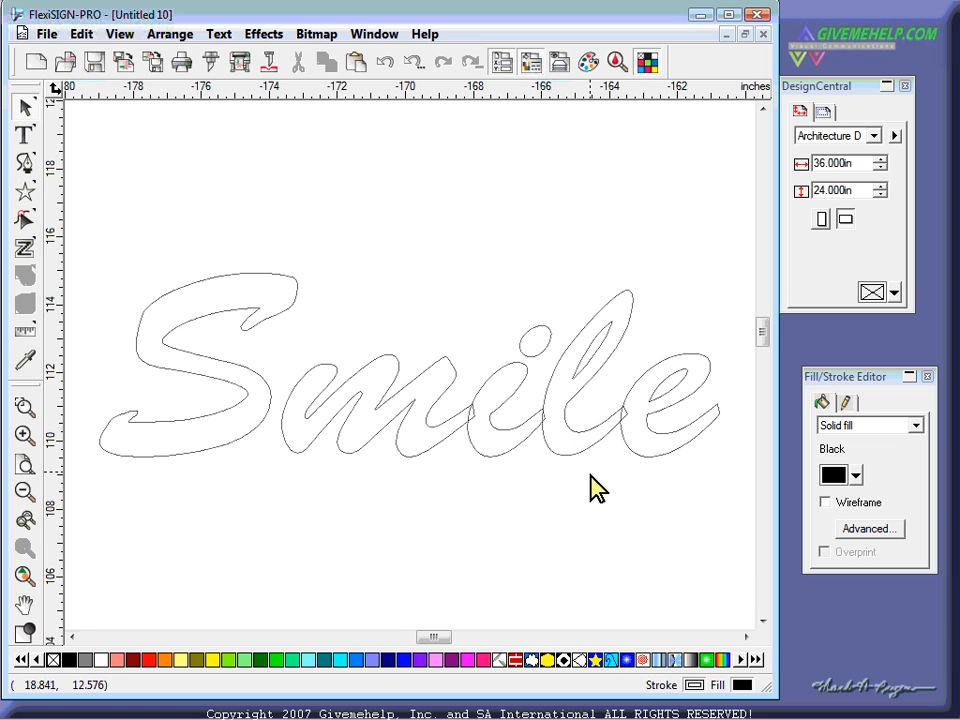
click(575, 378)
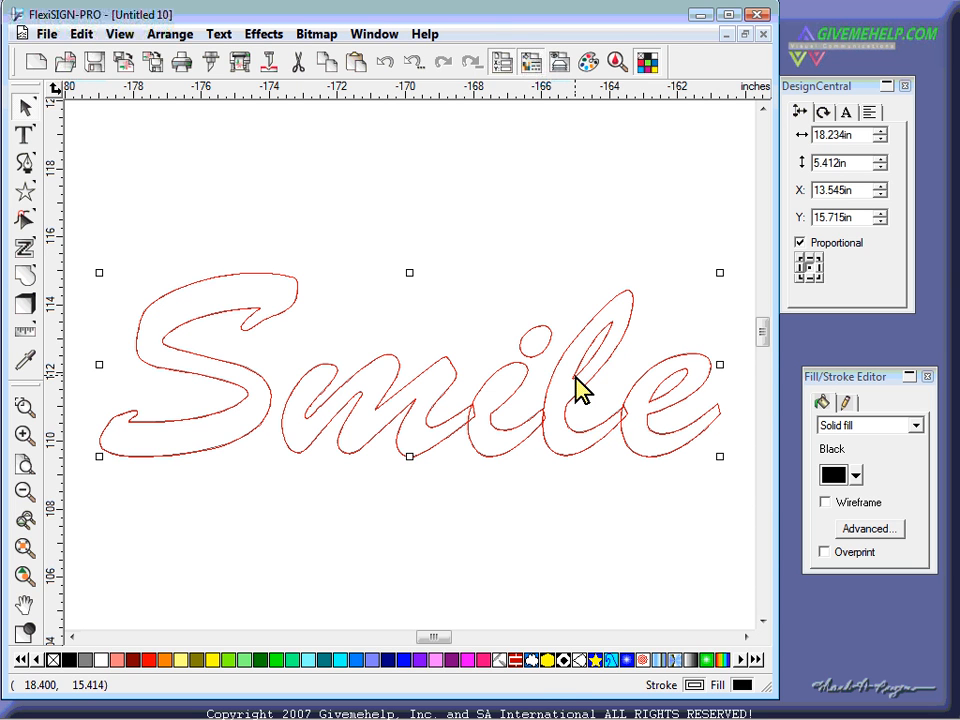
right_click(577, 388)
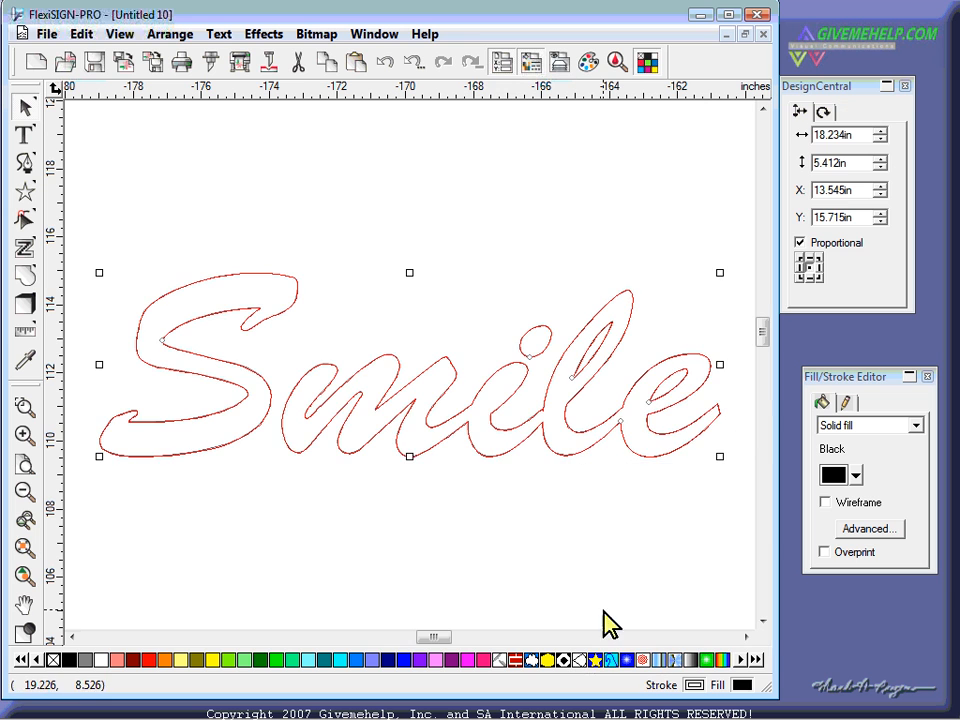
click(522, 560)
drag(518, 428, 512, 376)
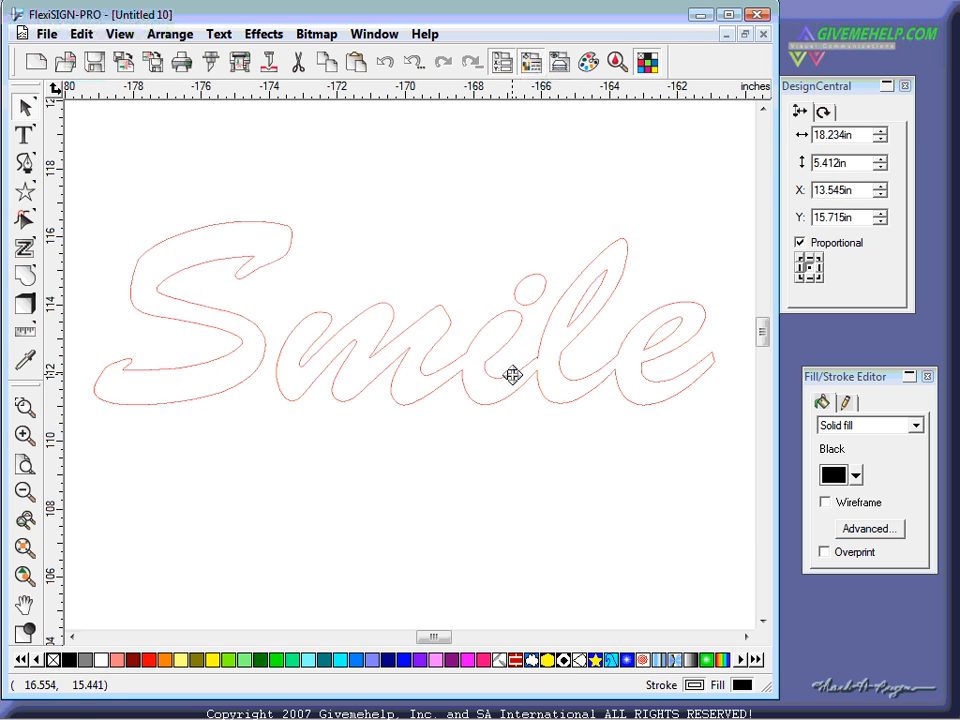
- Return to filled view, nudge Smile slightly down and fill it solid red
click(28, 631)
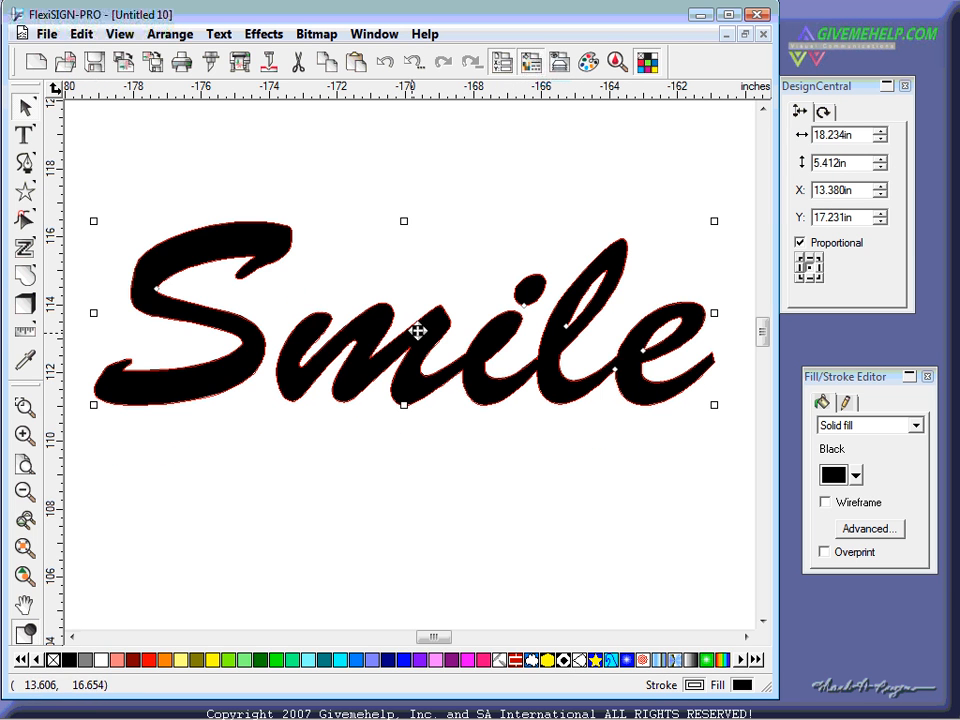
drag(358, 328, 358, 341)
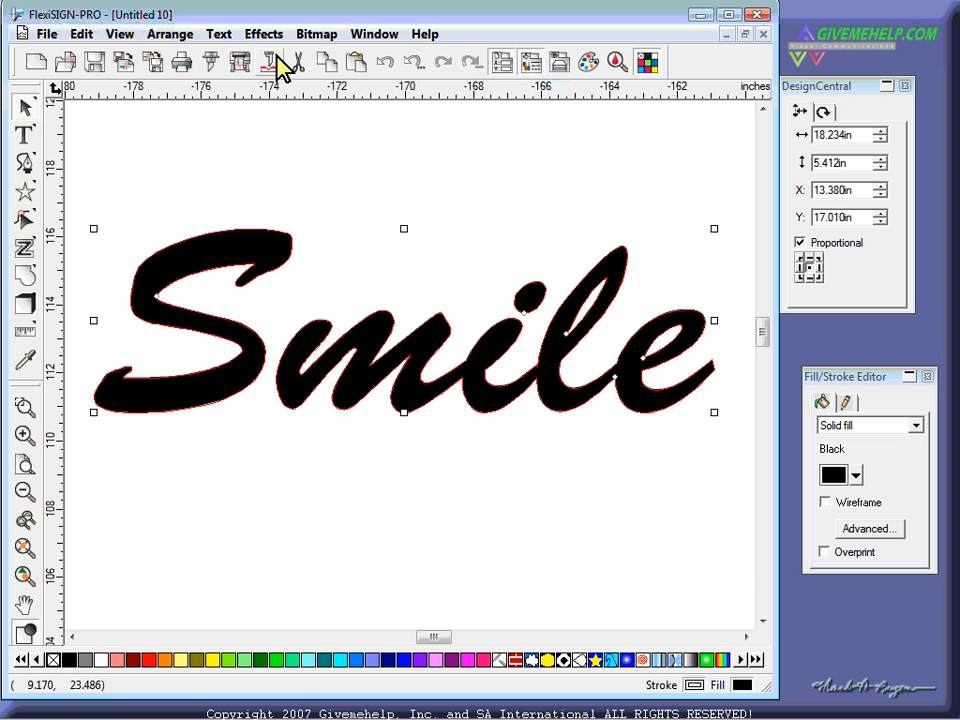
click(150, 659)
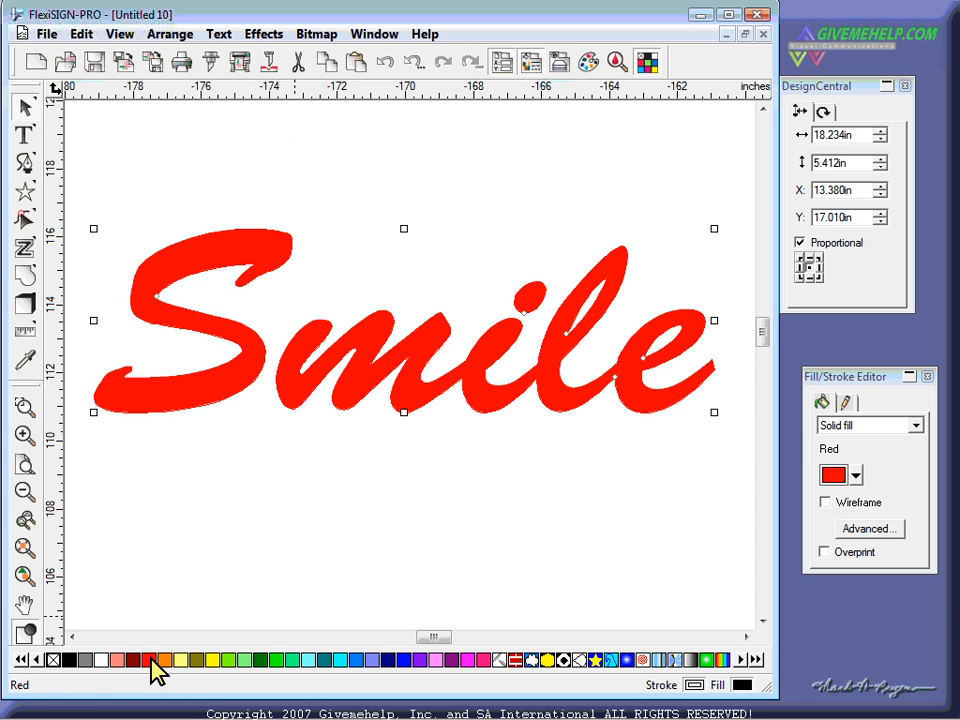
- Add a Lime Green offset outline around Smile
click(266, 35)
click(276, 114)
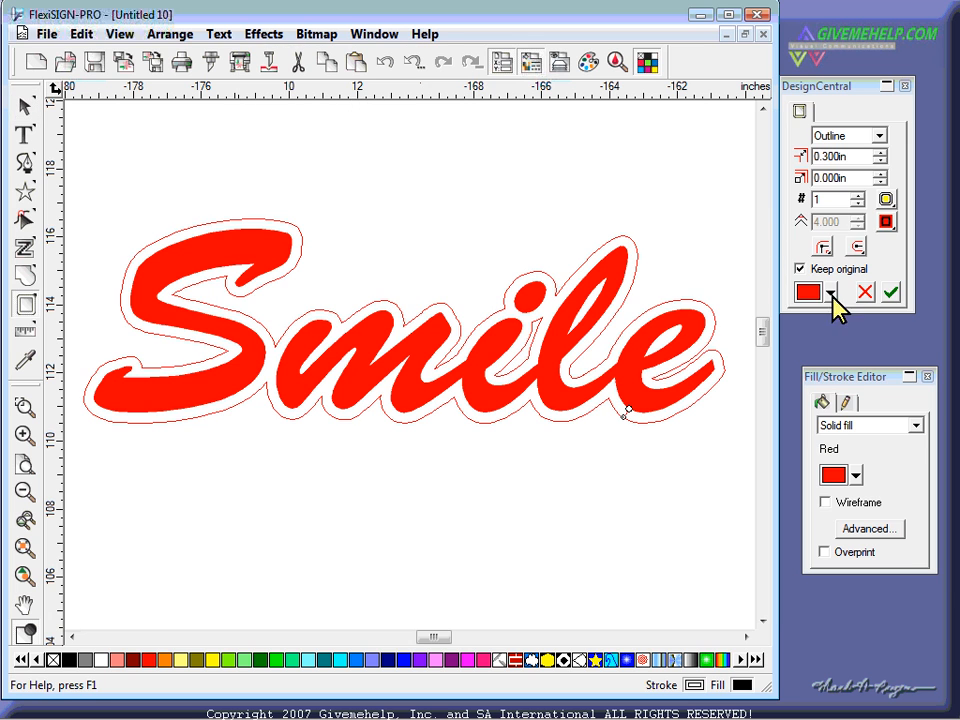
click(830, 292)
click(842, 508)
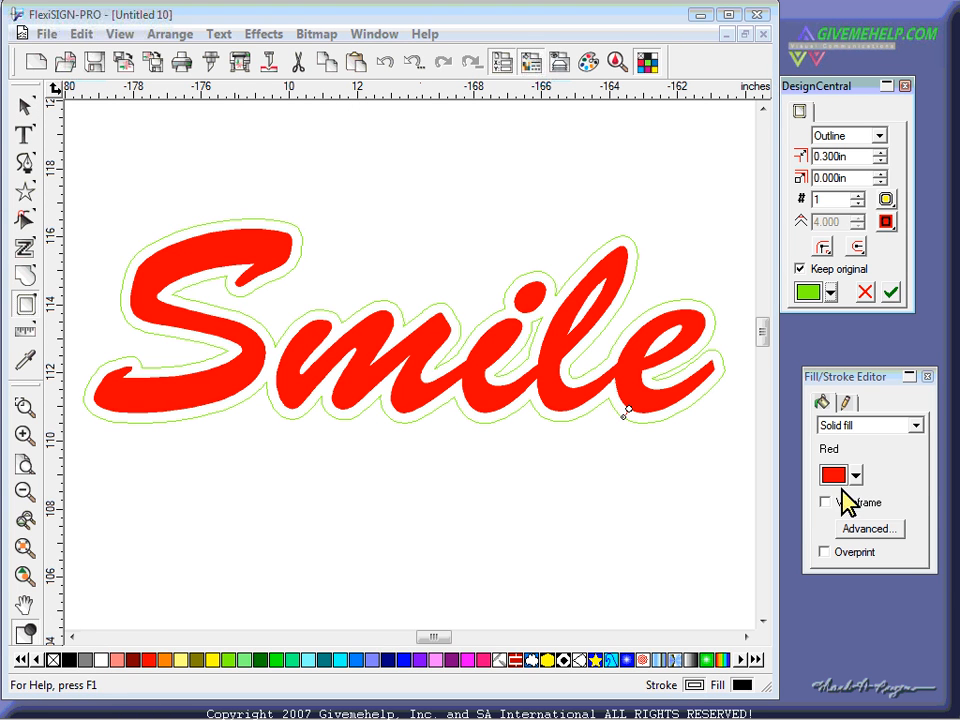
click(890, 292)
- Add a gray Block-type shadow behind Smile
click(274, 36)
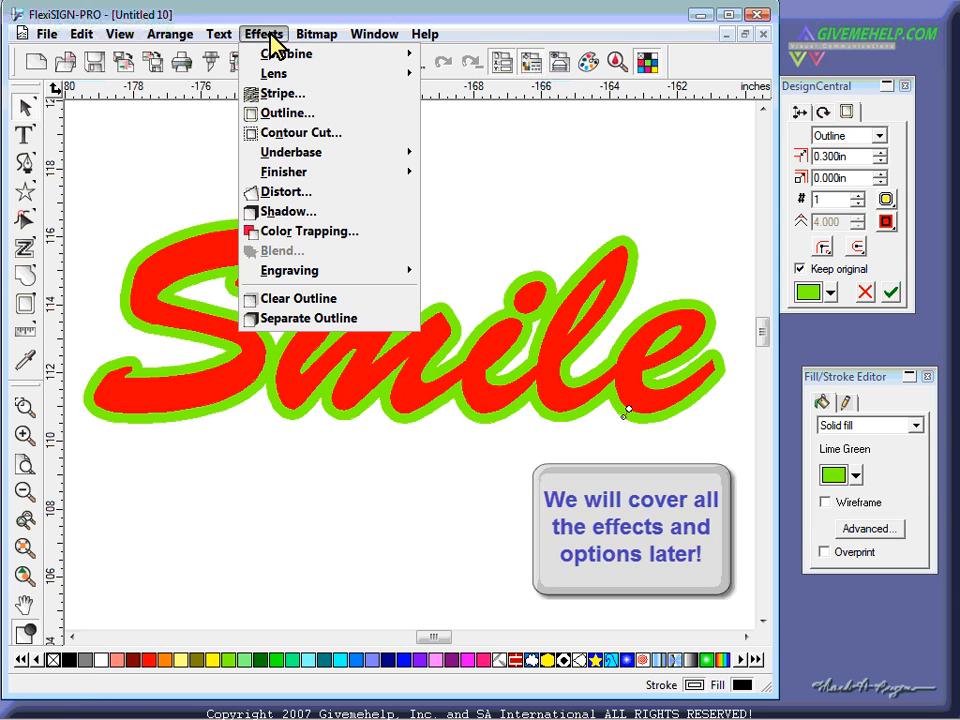
click(306, 214)
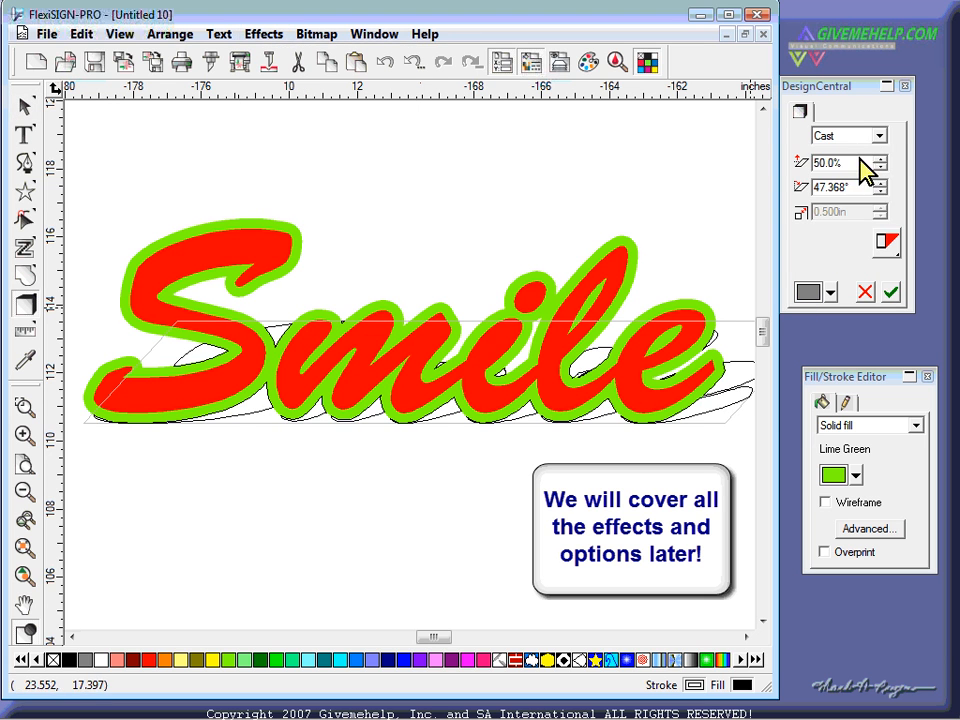
click(835, 136)
click(830, 178)
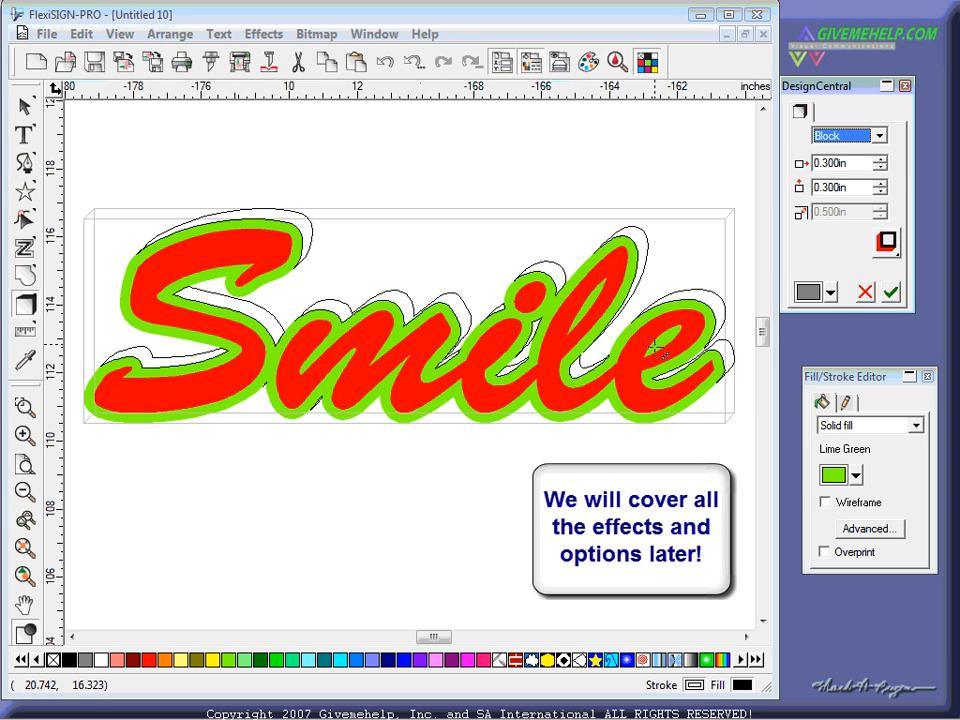
click(890, 292)
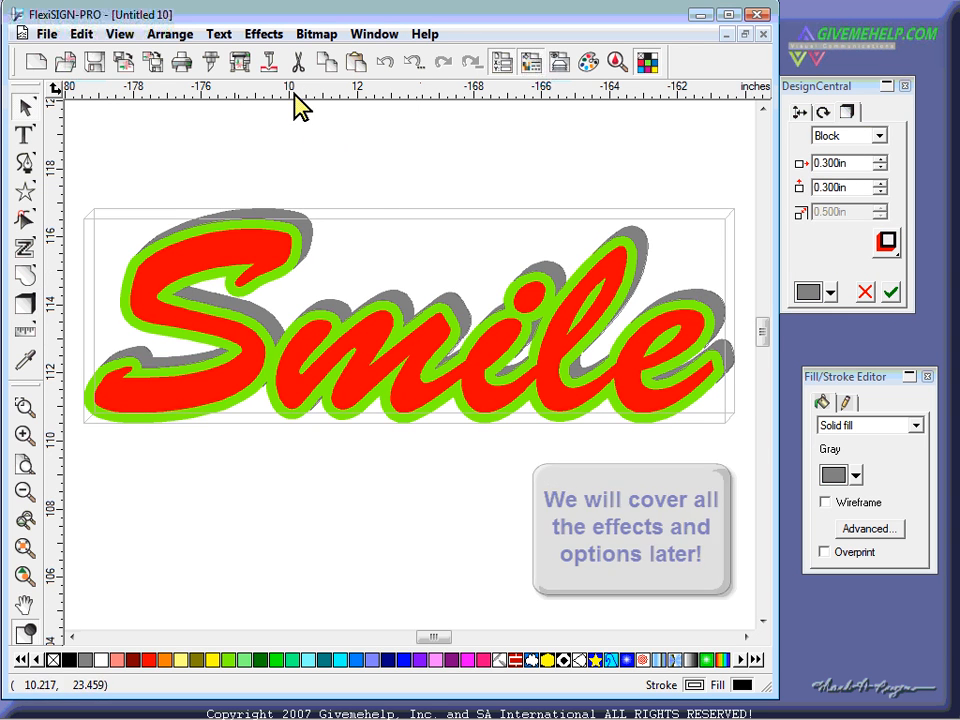
click(264, 34)
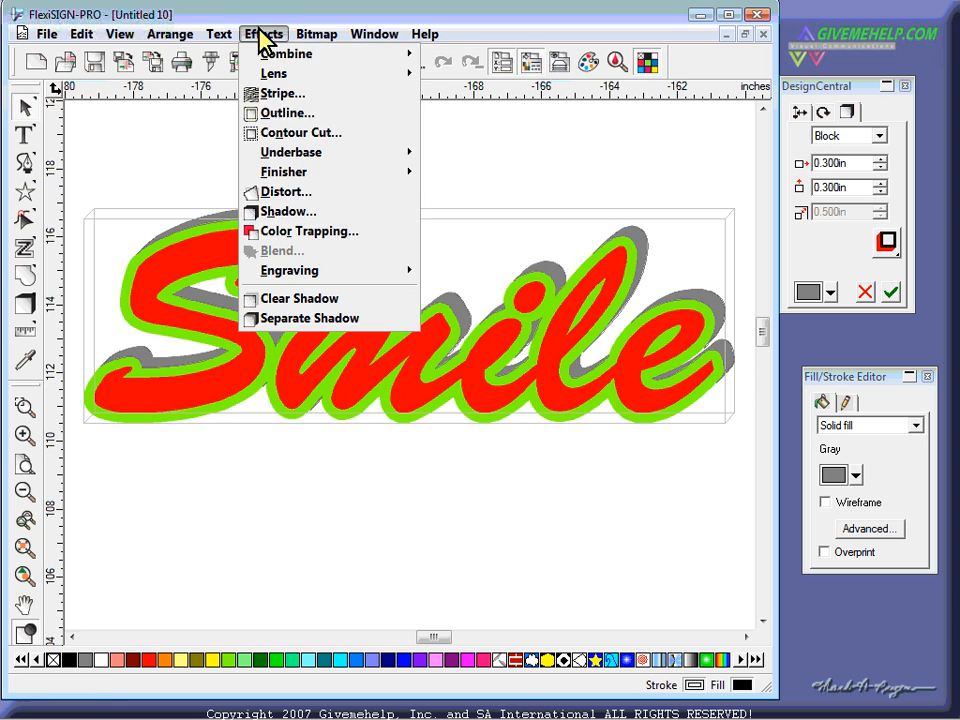
click(292, 192)
- Apply a wave envelope to Smile, pulling its lower-right corner down to slope it rightward
click(836, 145)
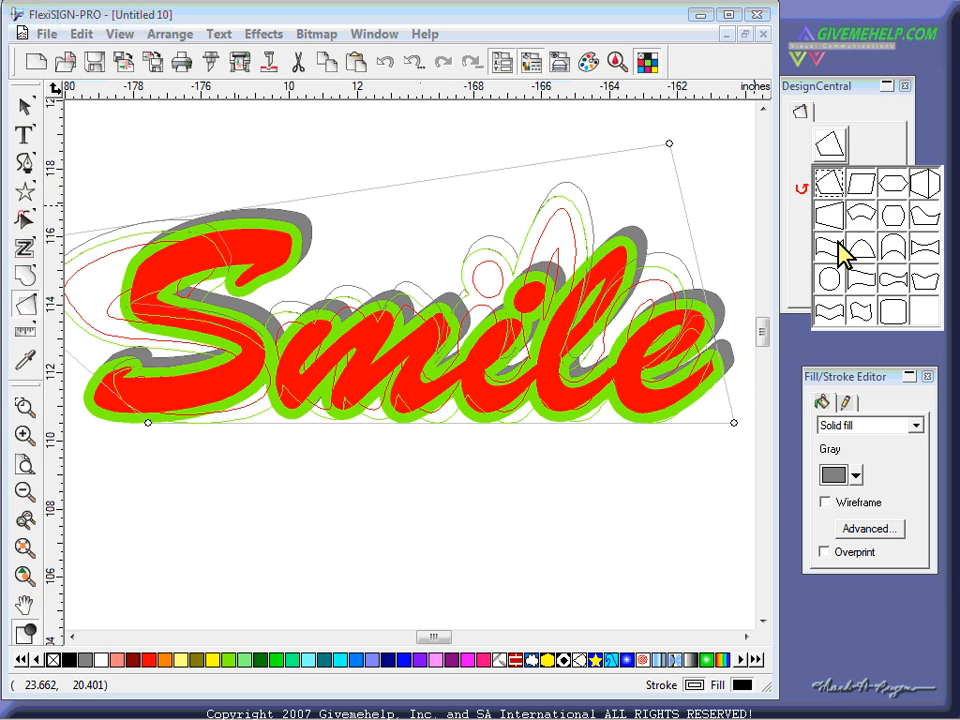
click(862, 283)
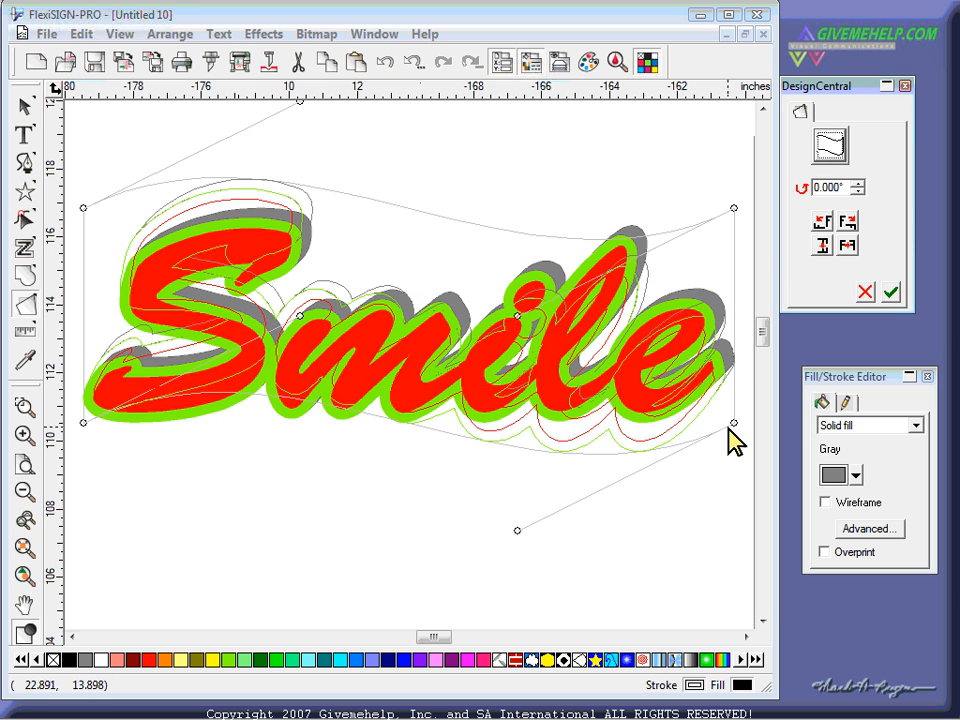
drag(735, 422, 680, 518)
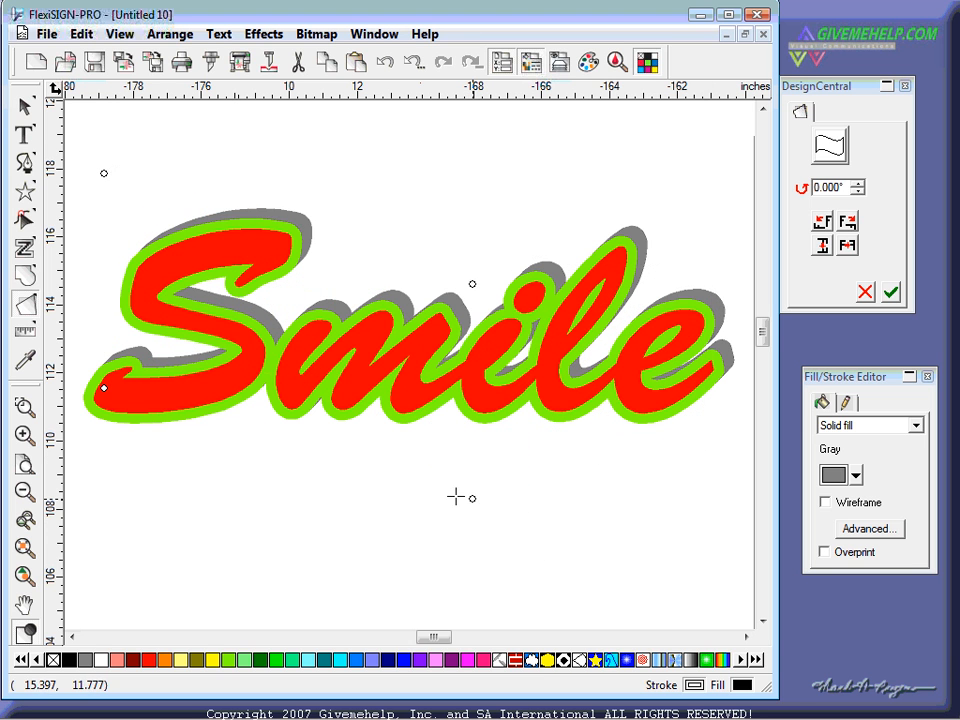
drag(687, 456, 709, 452)
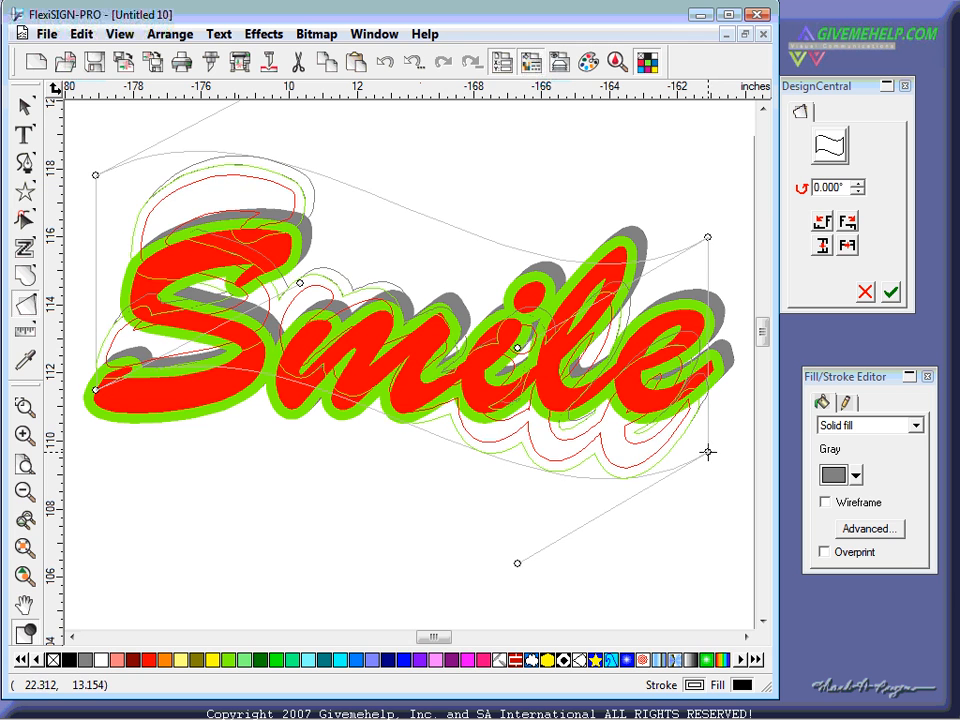
click(891, 292)
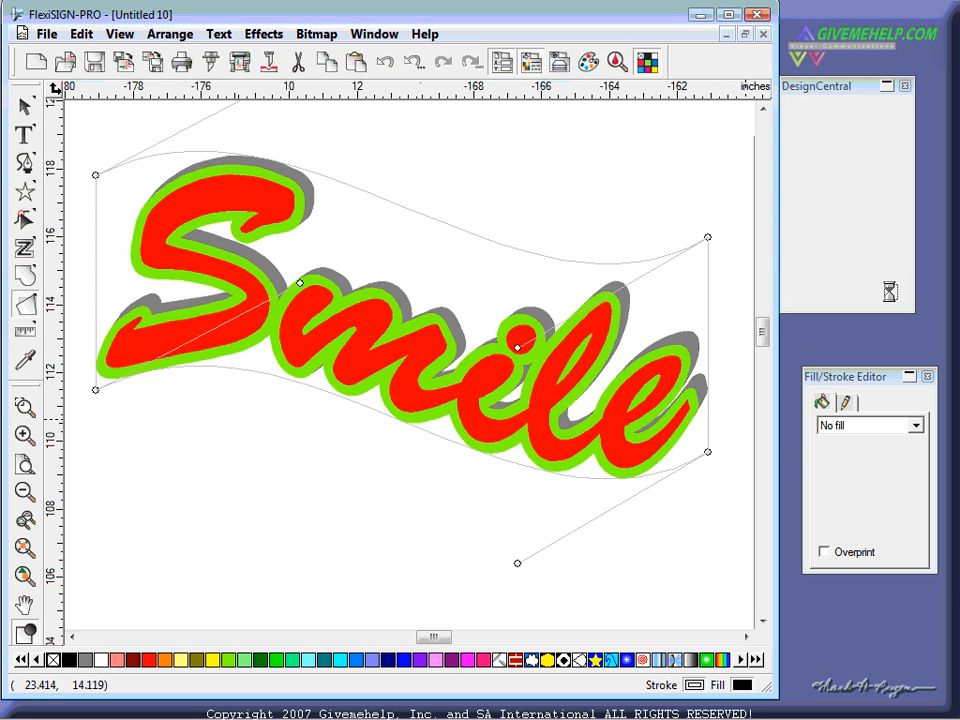
- Move the distorted Smile artwork up and to the left
click(390, 574)
click(433, 425)
click(455, 188)
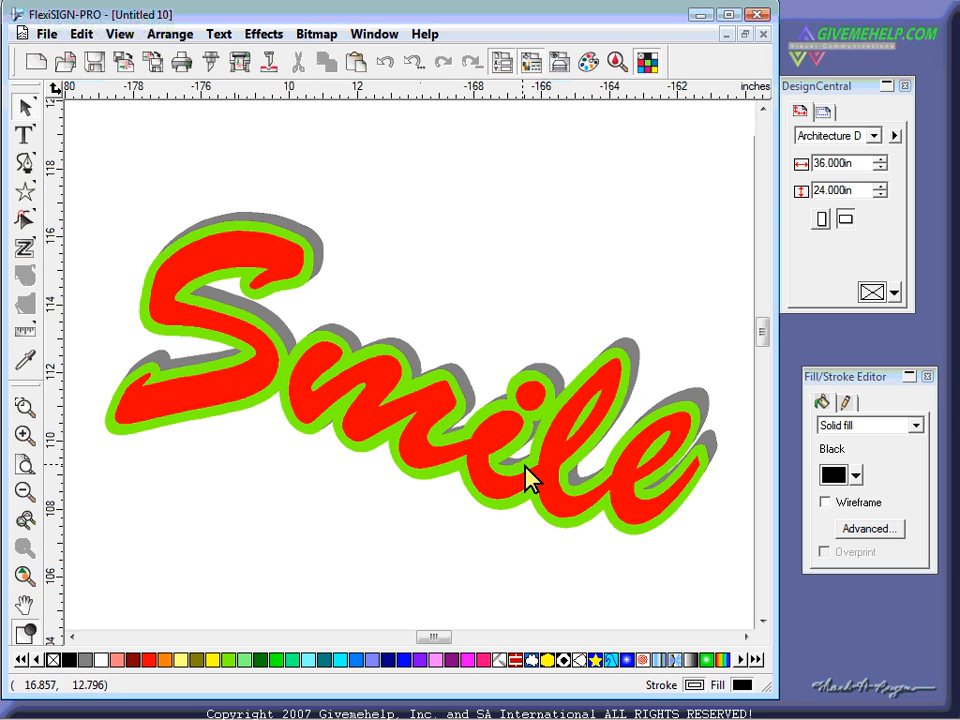
drag(507, 440, 494, 410)
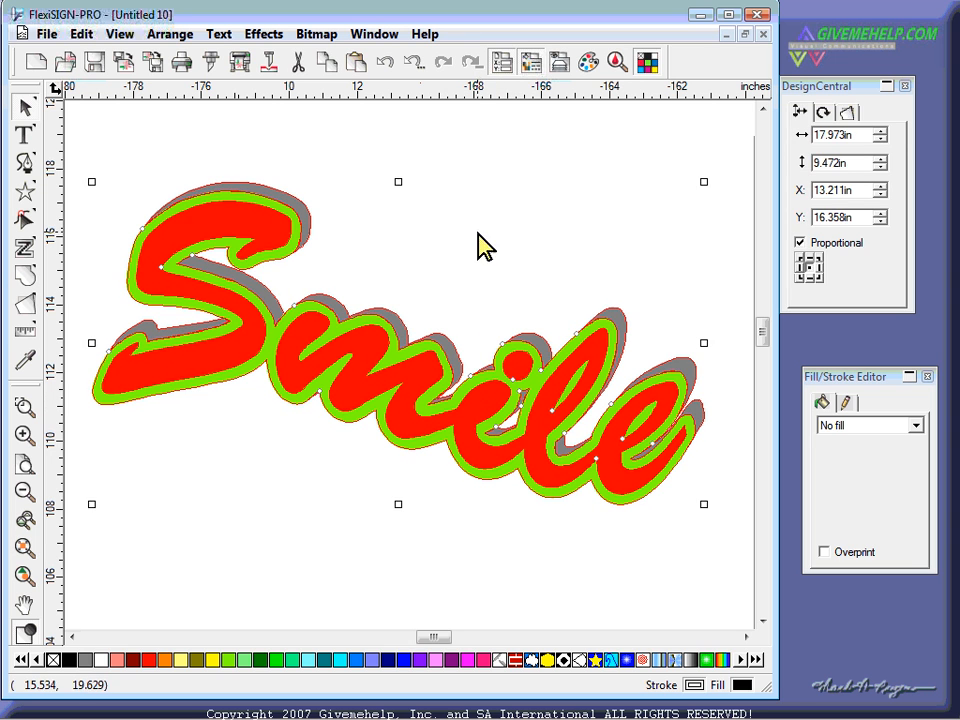
- Select the red text within the effect group and change its font to Charlemagne Std
click(484, 182)
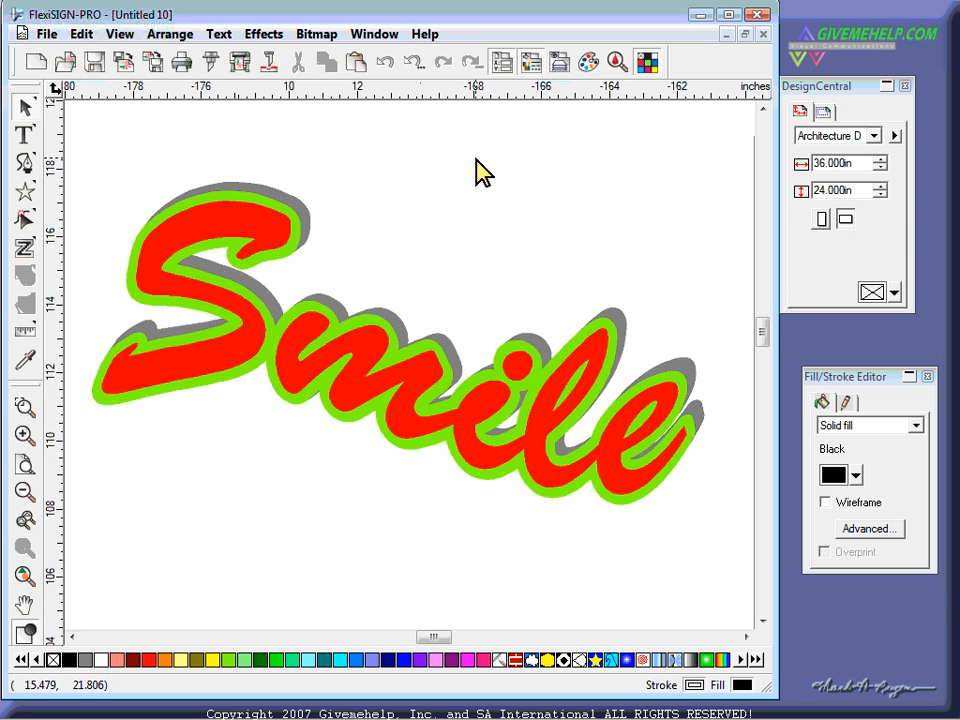
right_click(472, 150)
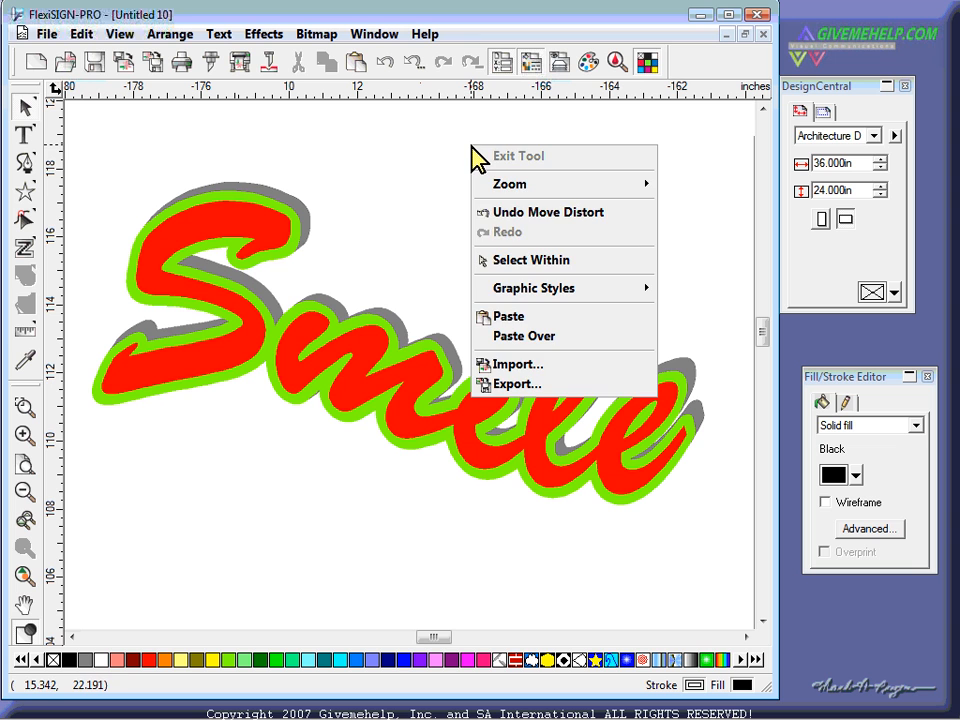
click(508, 262)
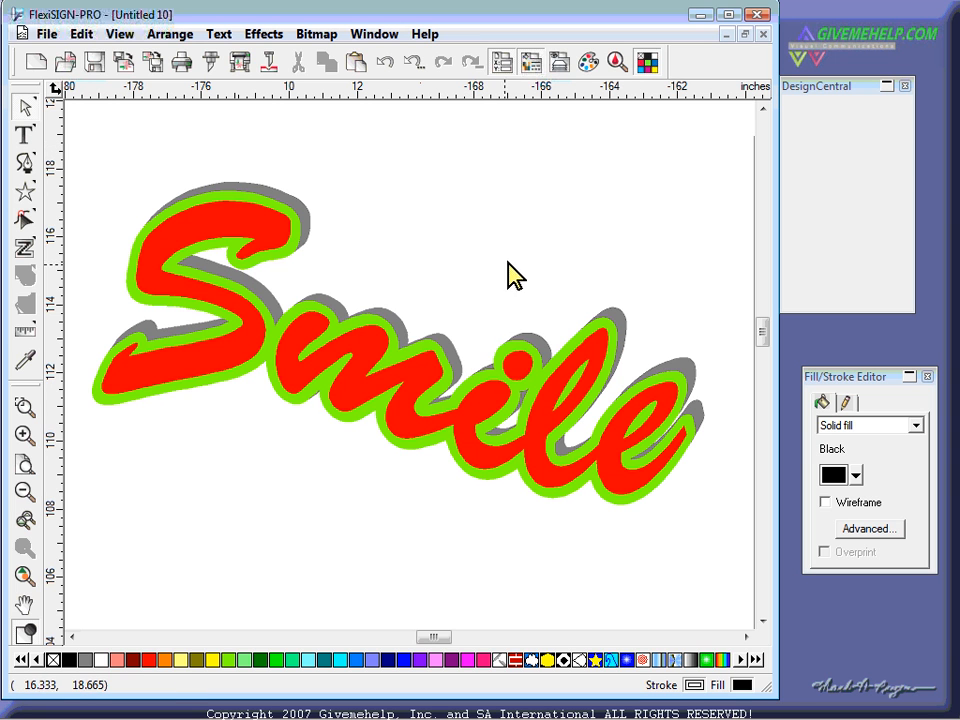
click(428, 366)
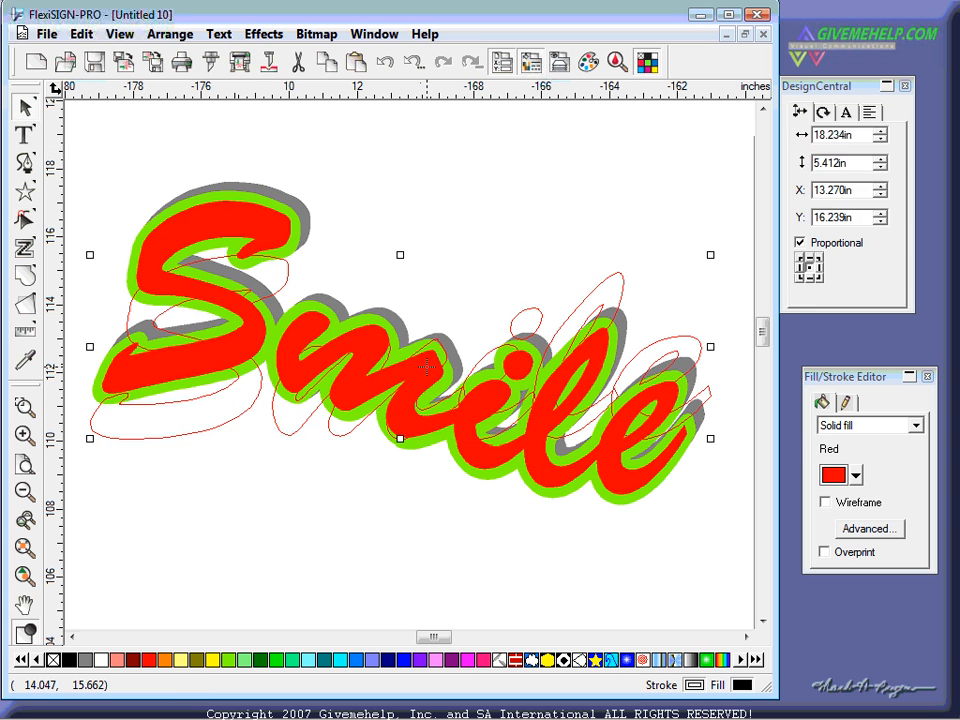
click(846, 112)
click(853, 138)
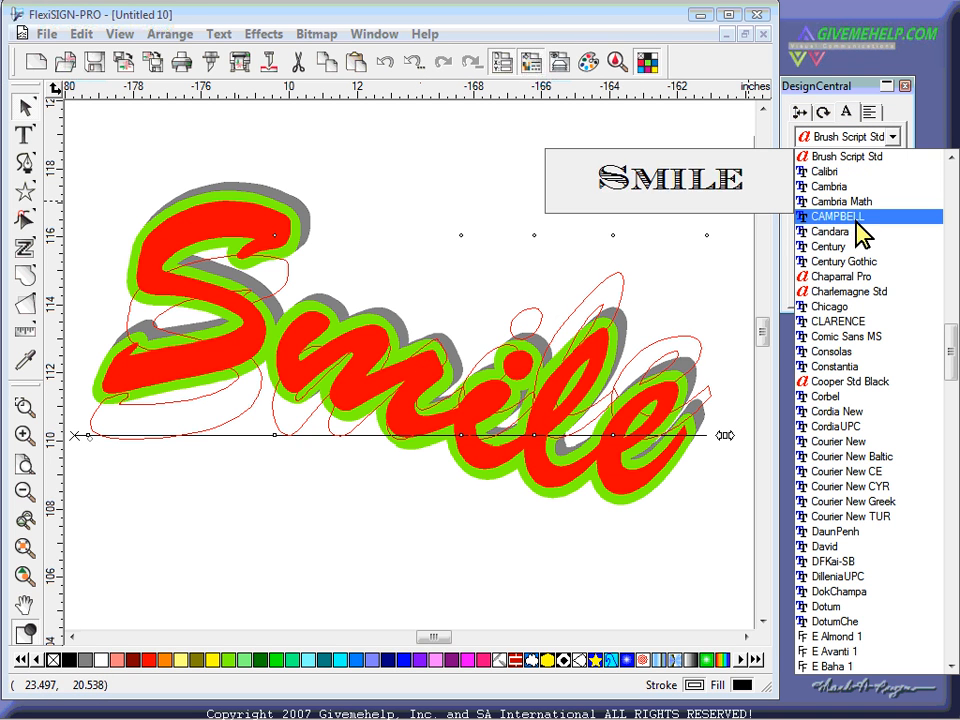
click(855, 291)
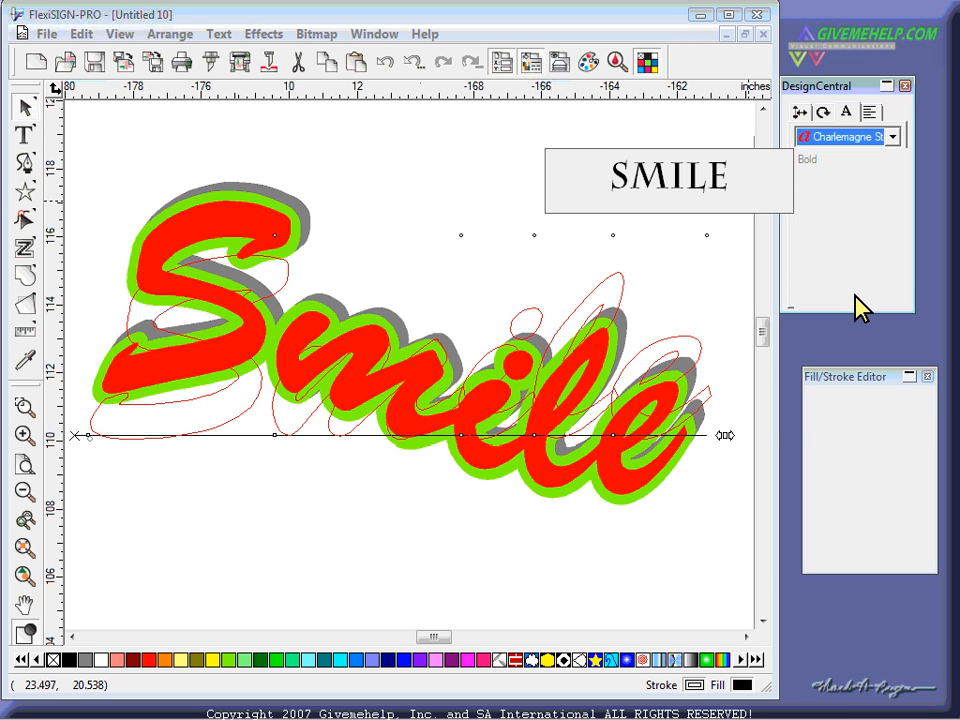
click(22, 578)
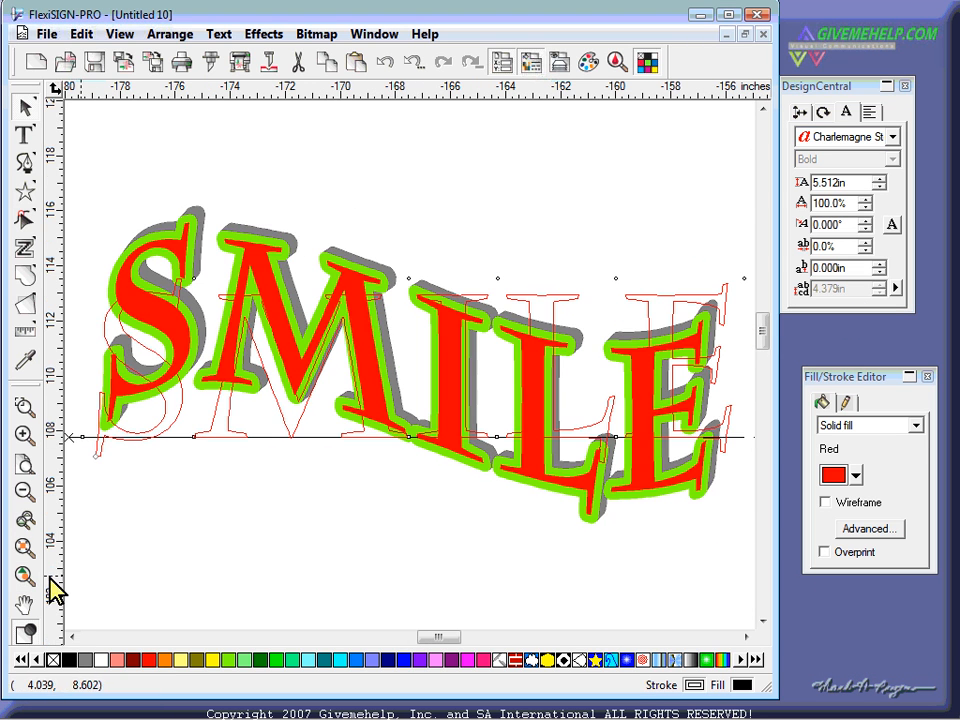
click(420, 537)
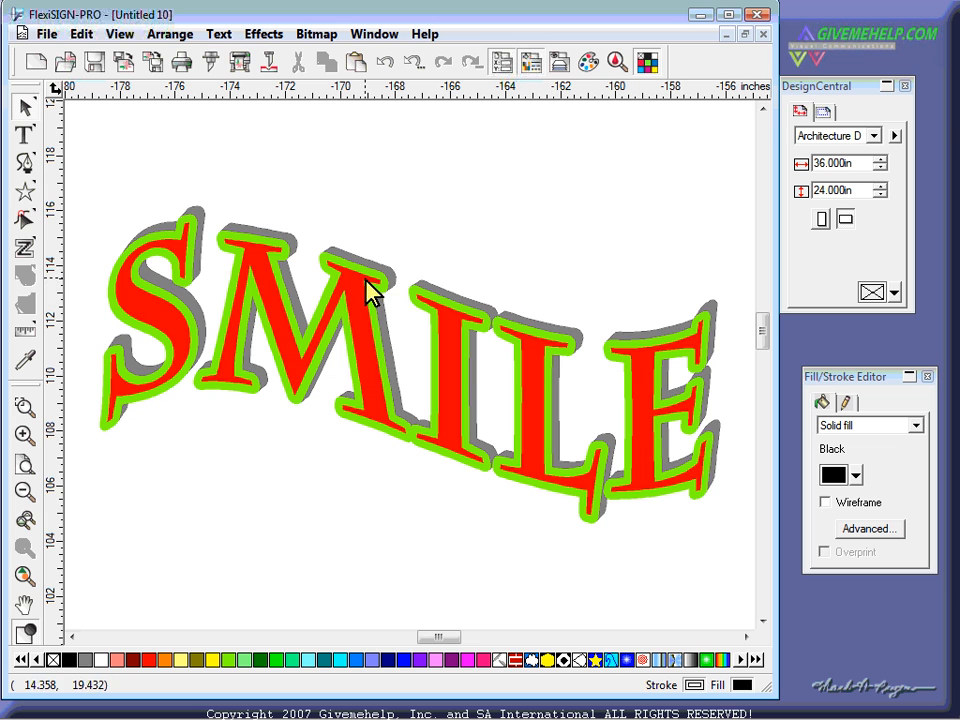
- Use Select Within to pick the lime-green outline layer of SMILE
right_click(474, 137)
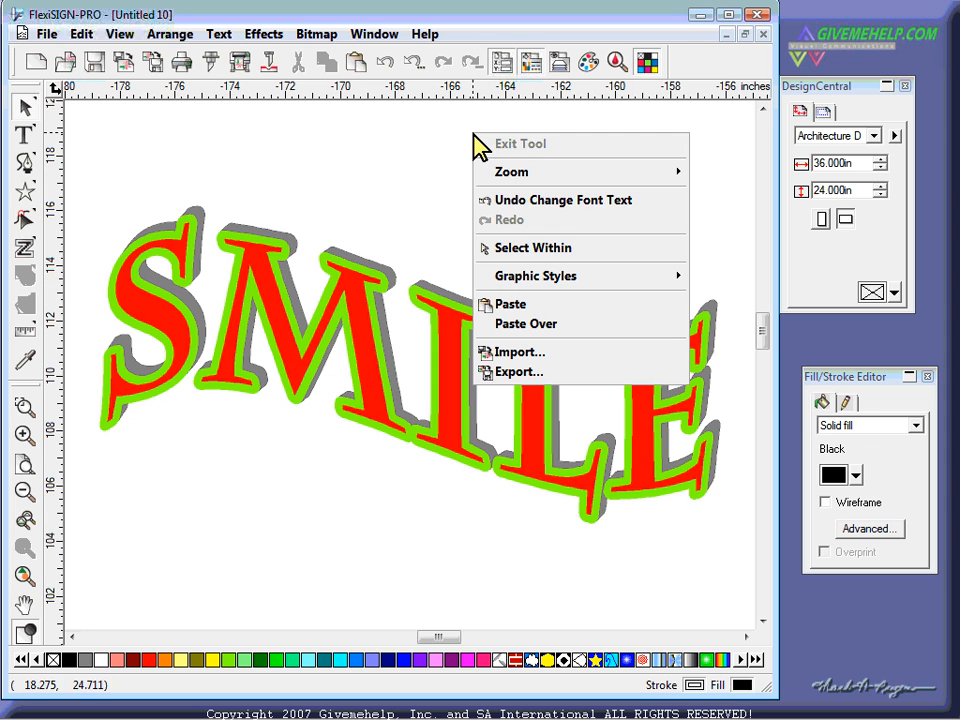
click(531, 248)
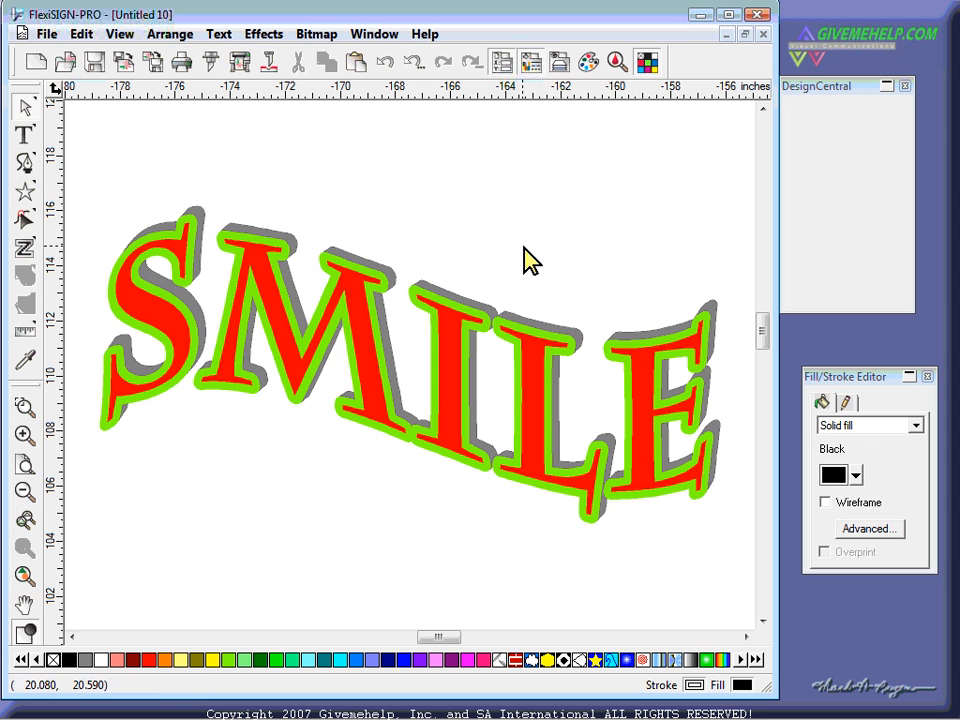
click(480, 313)
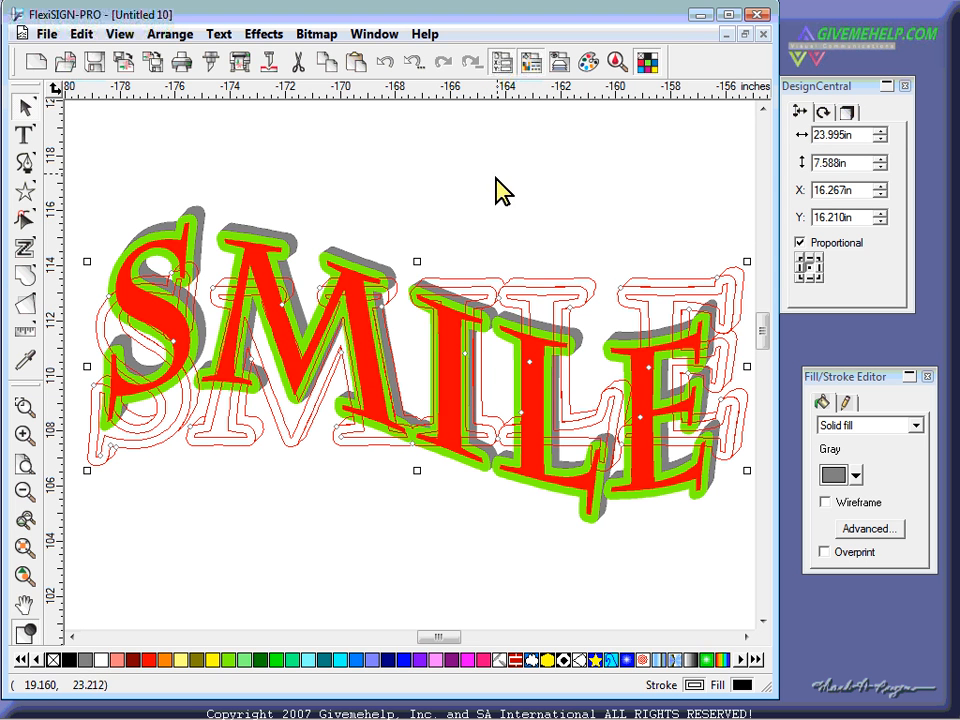
click(513, 150)
right_click(513, 150)
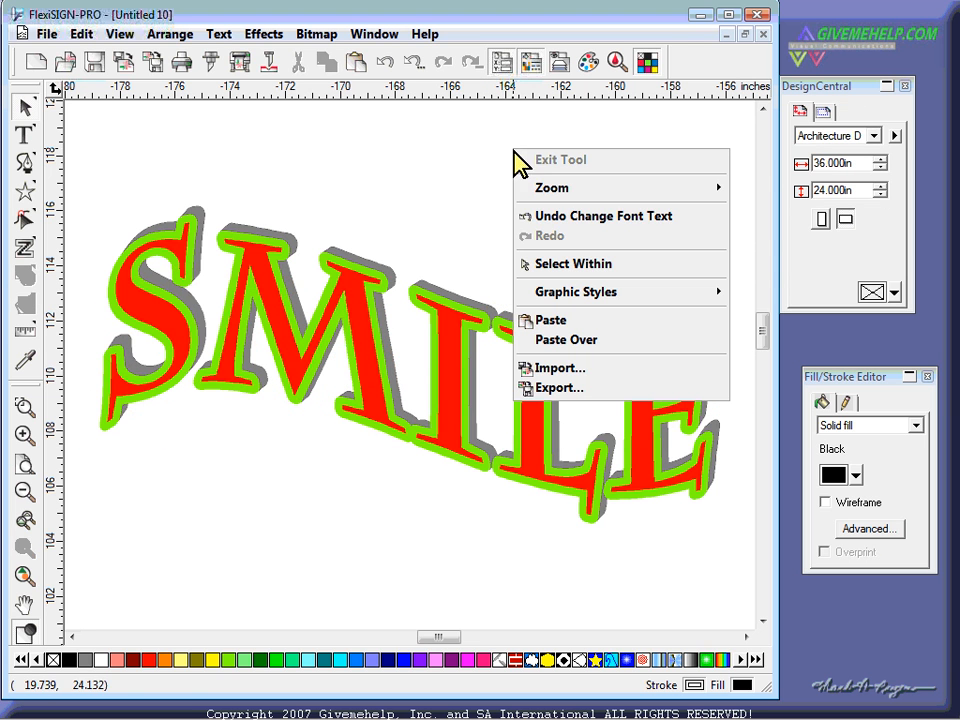
click(560, 266)
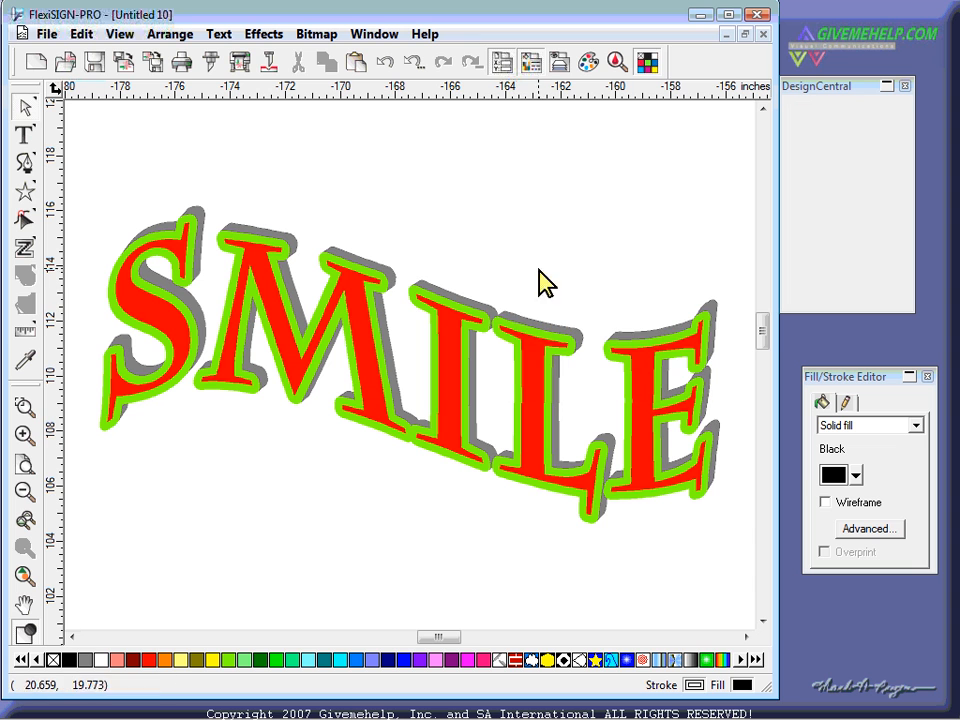
click(474, 312)
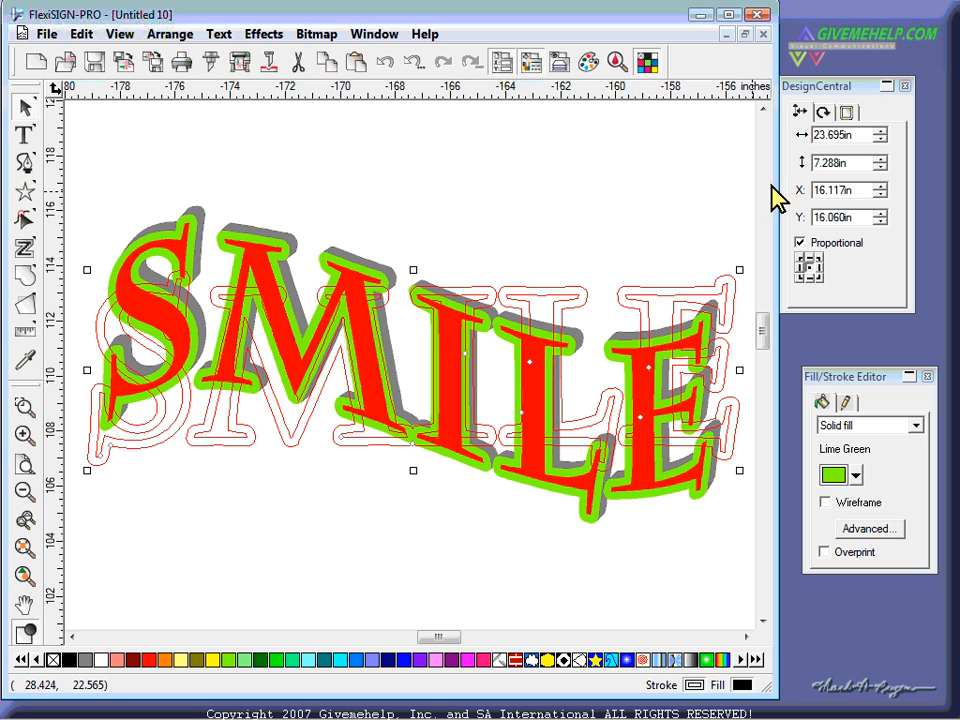
- Change the outline offset to 0.200in and apply it
click(846, 112)
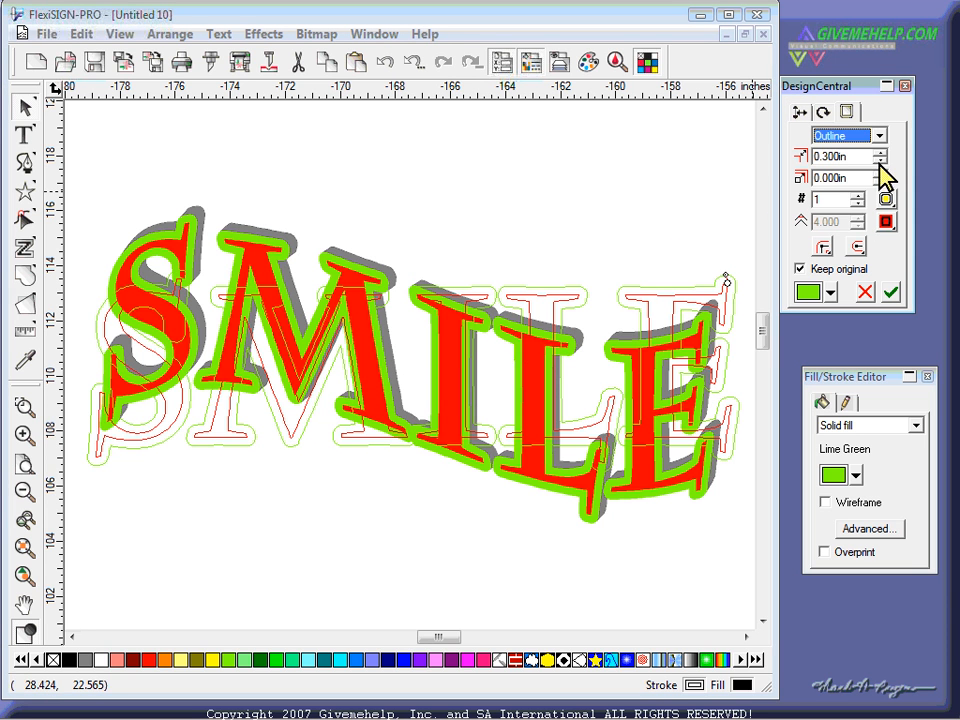
click(881, 152)
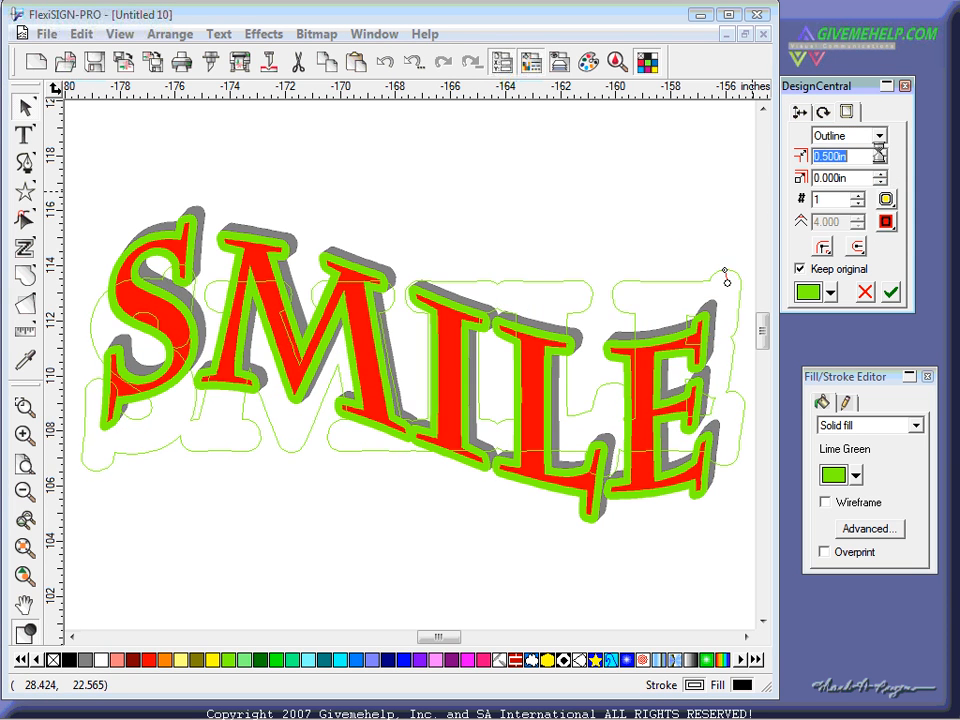
click(890, 292)
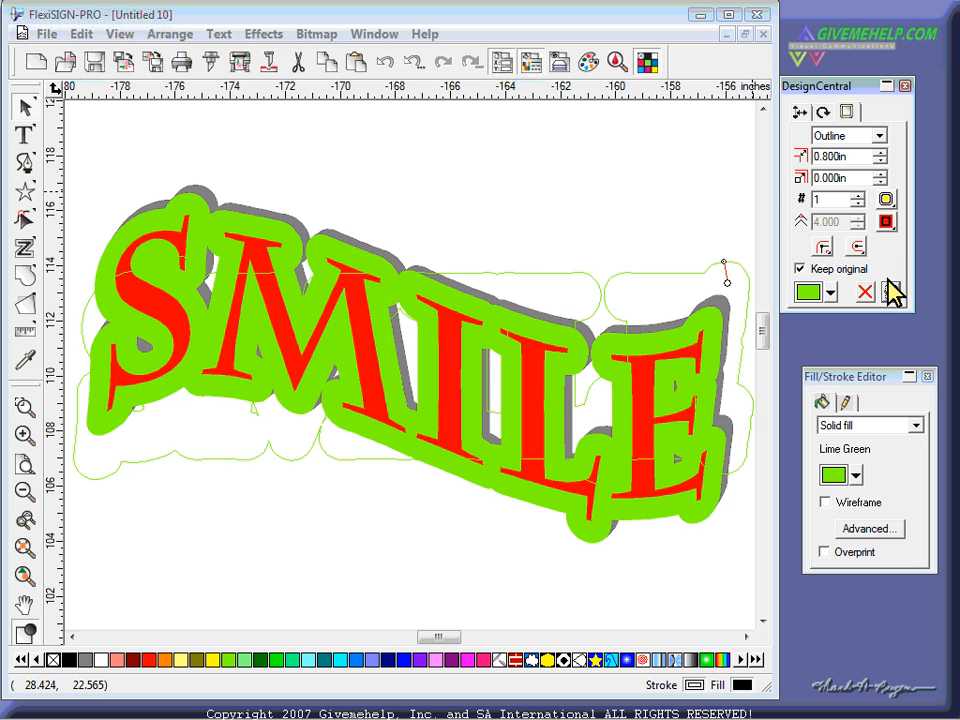
click(880, 160)
click(880, 160)
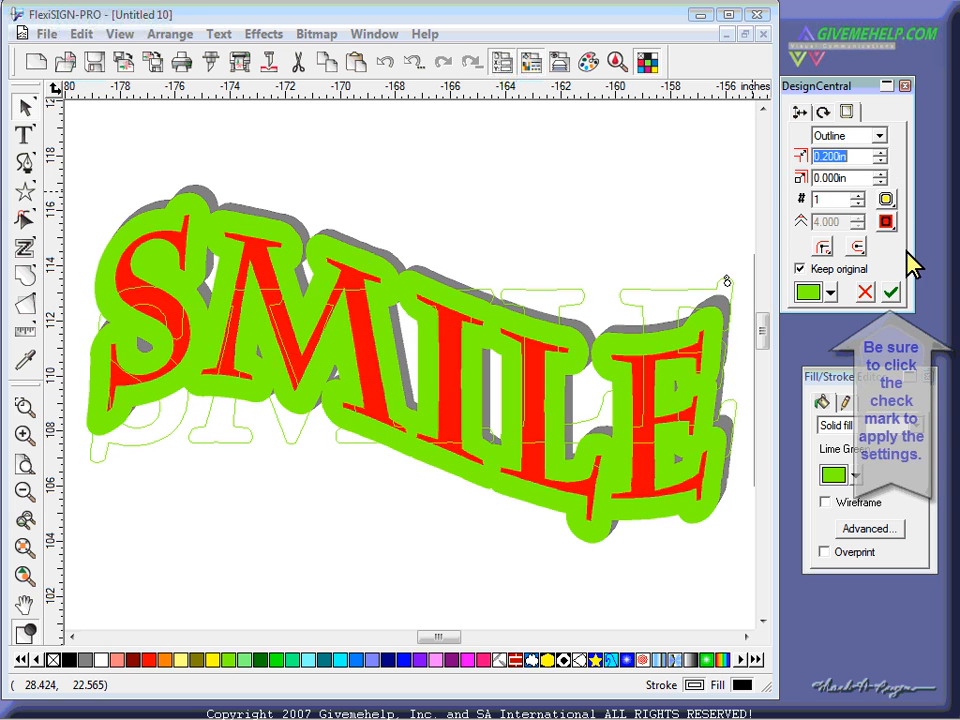
click(890, 292)
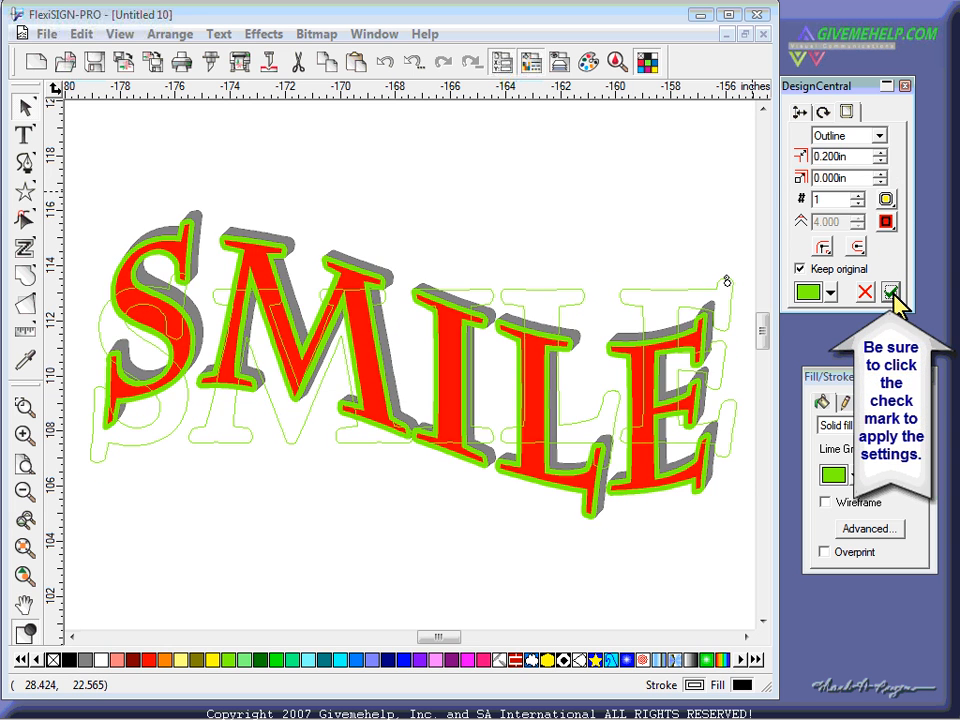
click(401, 236)
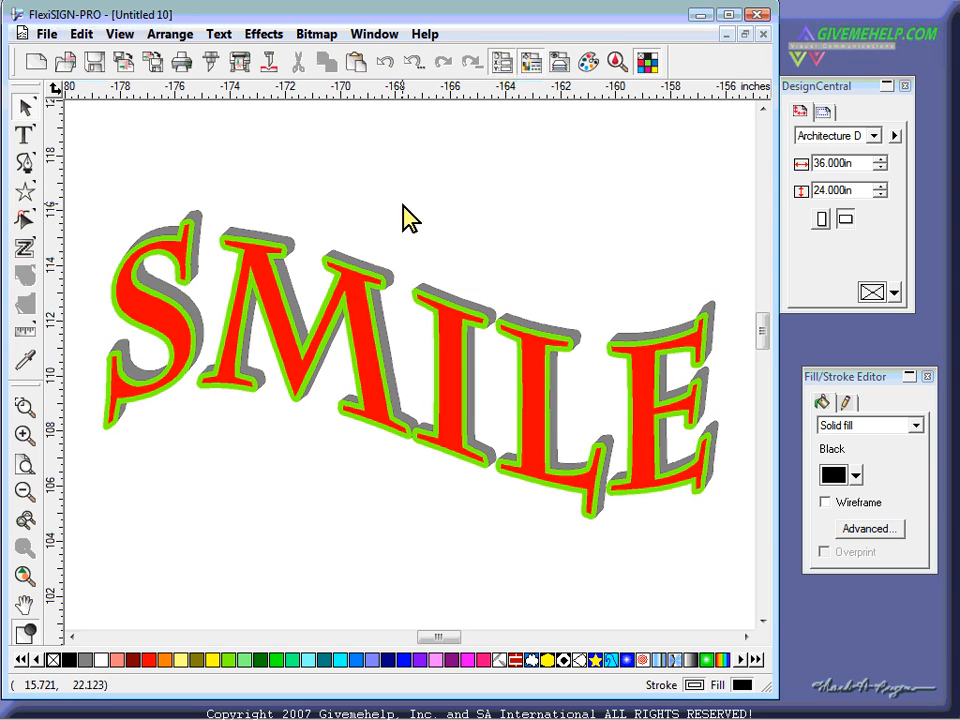
- Select the whole SMILE effect object and move the properties panel aside
right_click(491, 157)
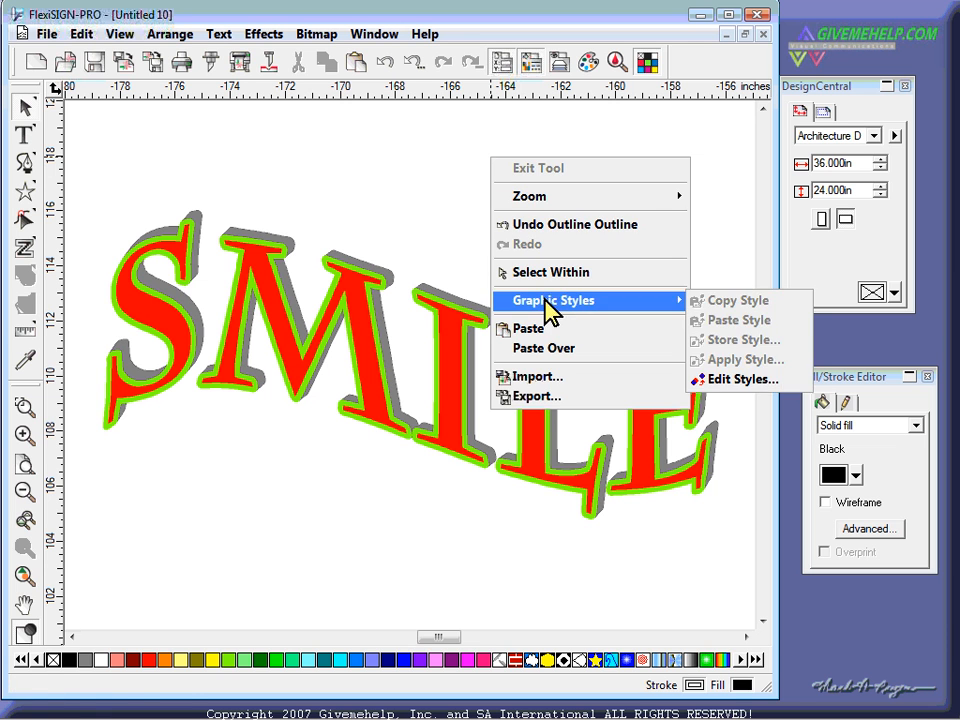
click(445, 212)
click(465, 343)
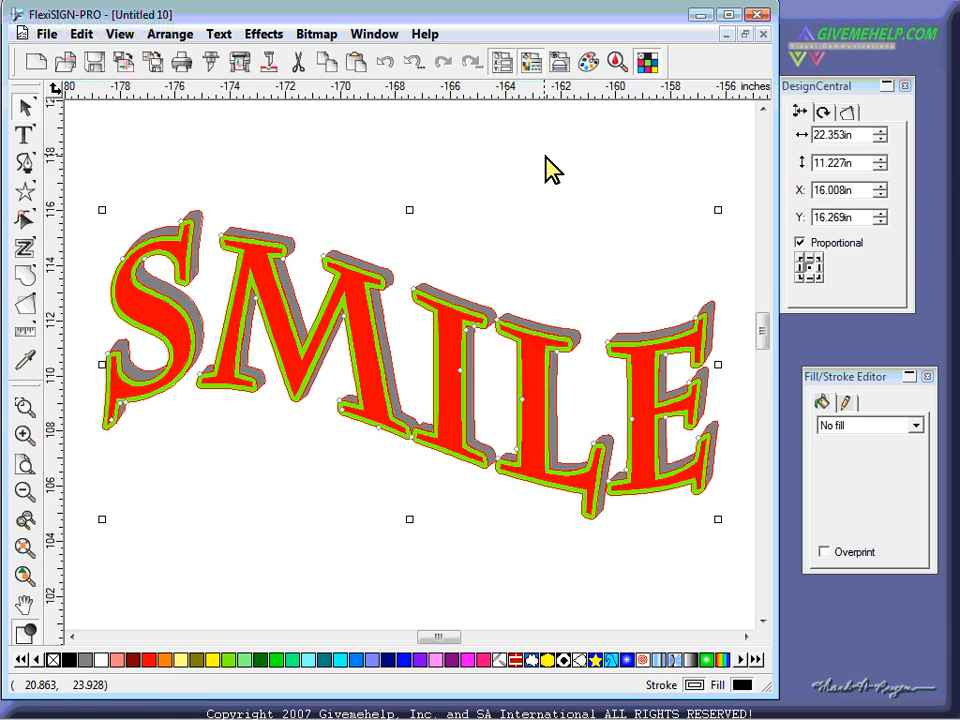
click(545, 156)
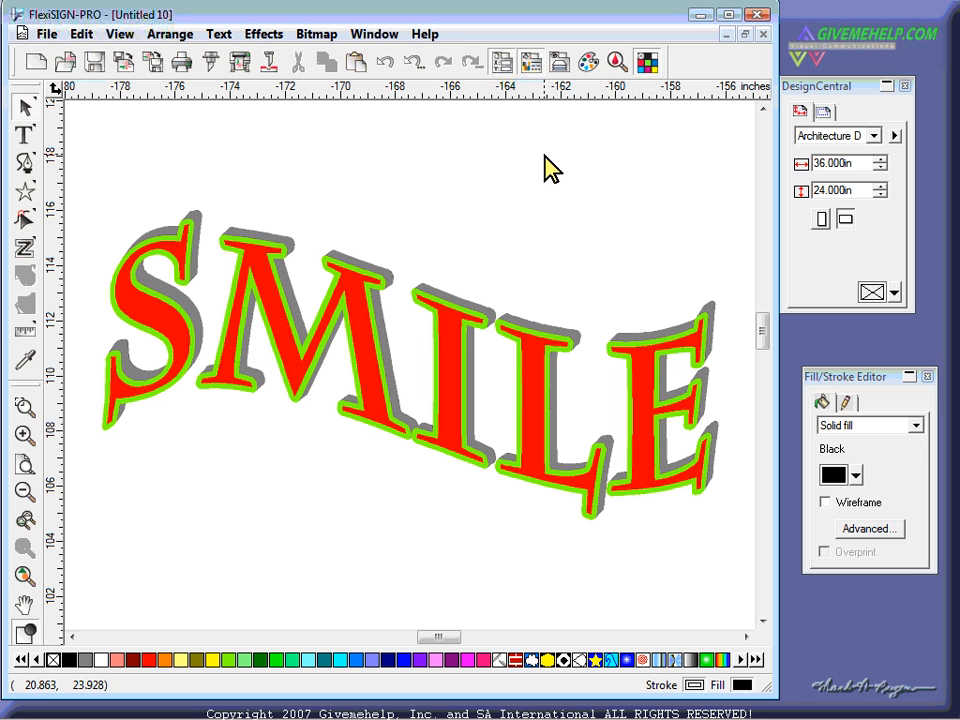
click(545, 370)
drag(822, 88, 634, 72)
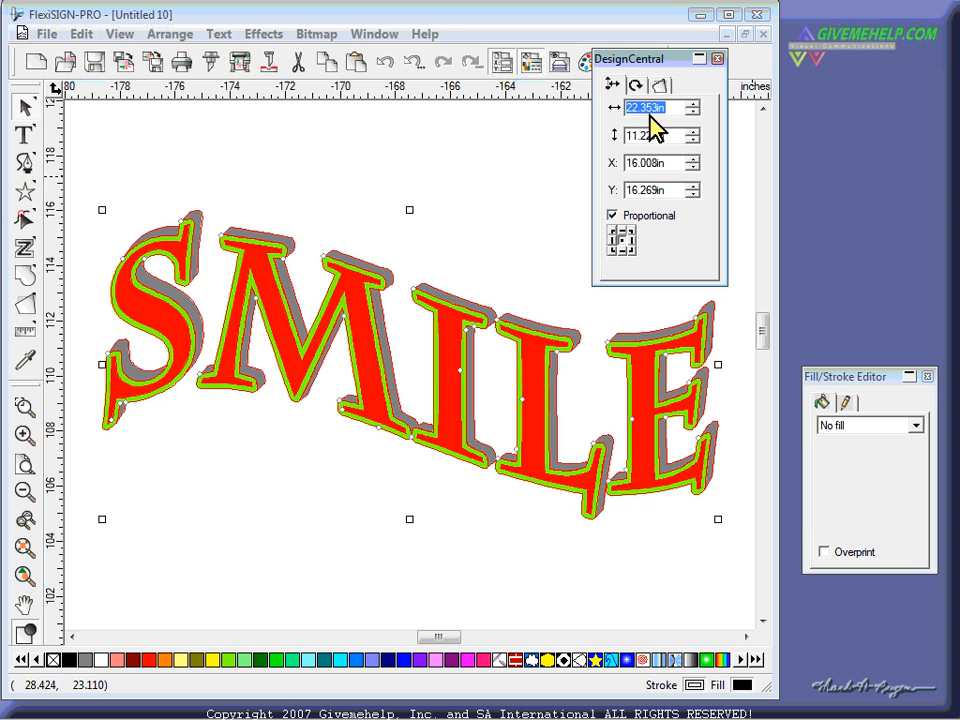
- Pick the red text layer within the effect group and change its font to Cooper Std Black
right_click(411, 138)
click(456, 250)
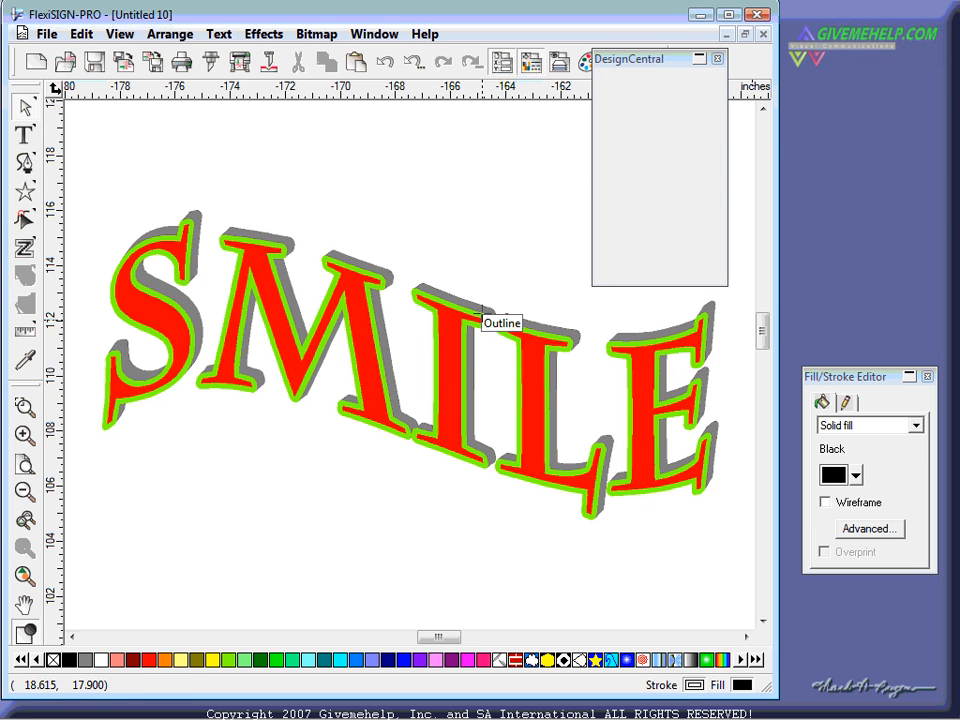
click(450, 380)
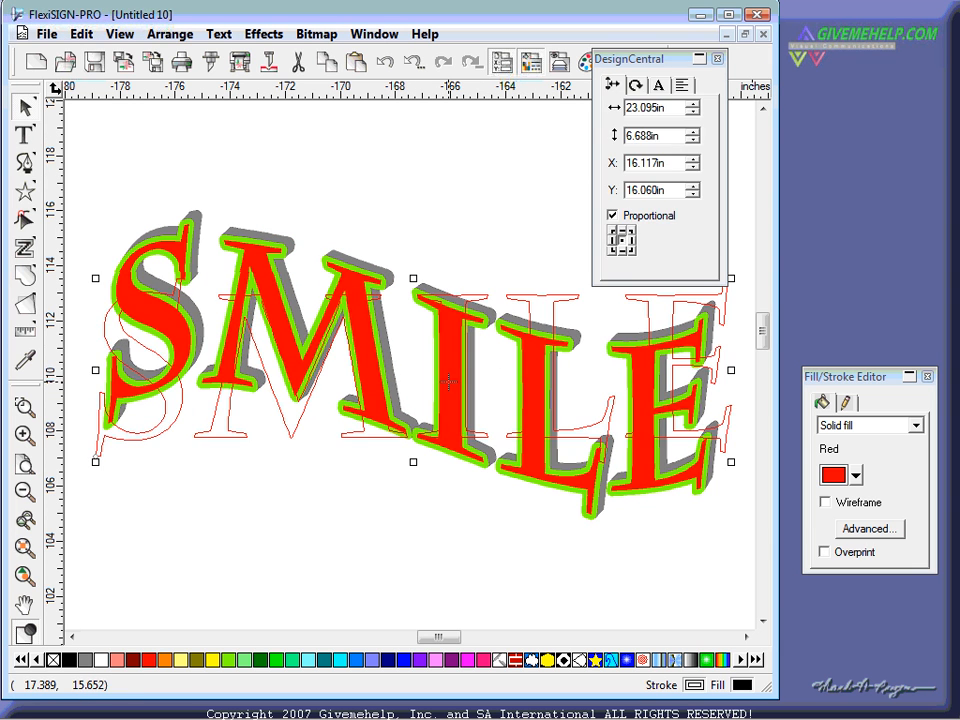
click(658, 86)
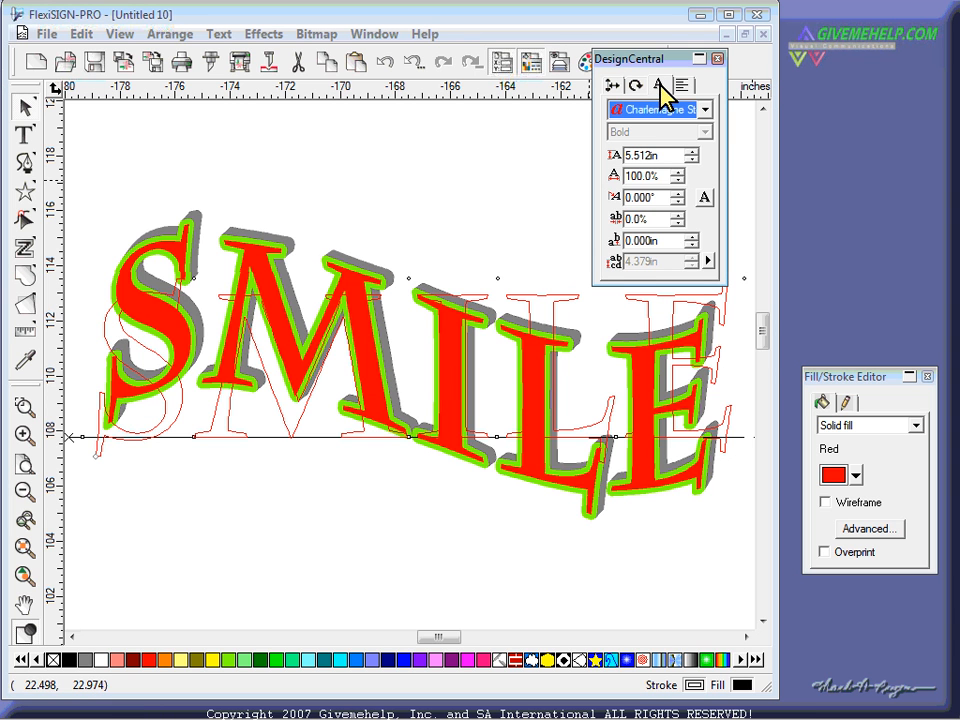
click(648, 109)
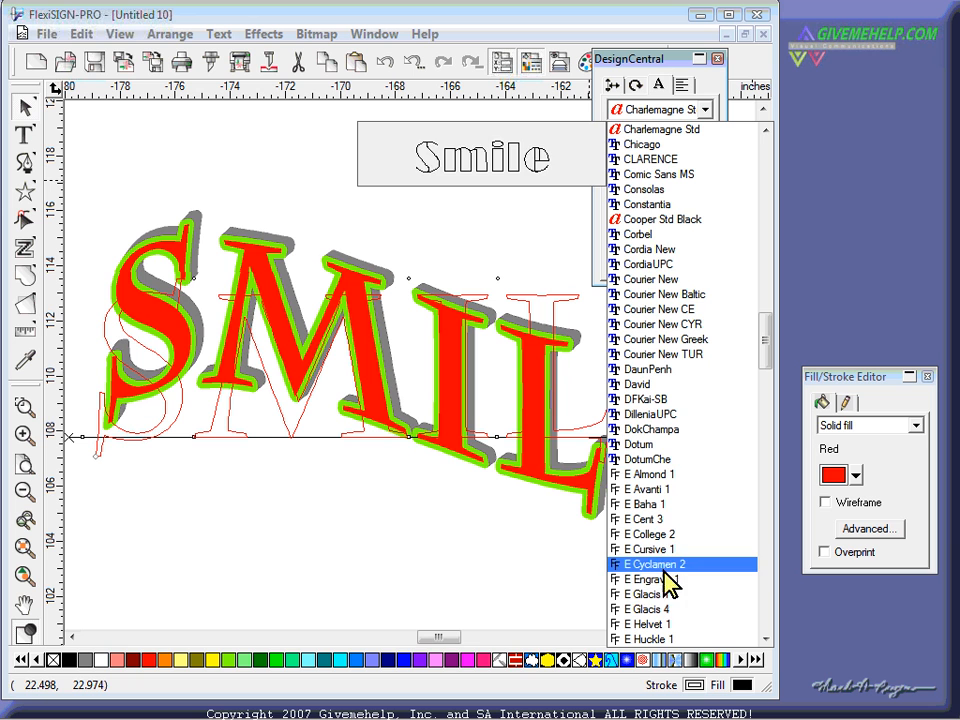
click(679, 219)
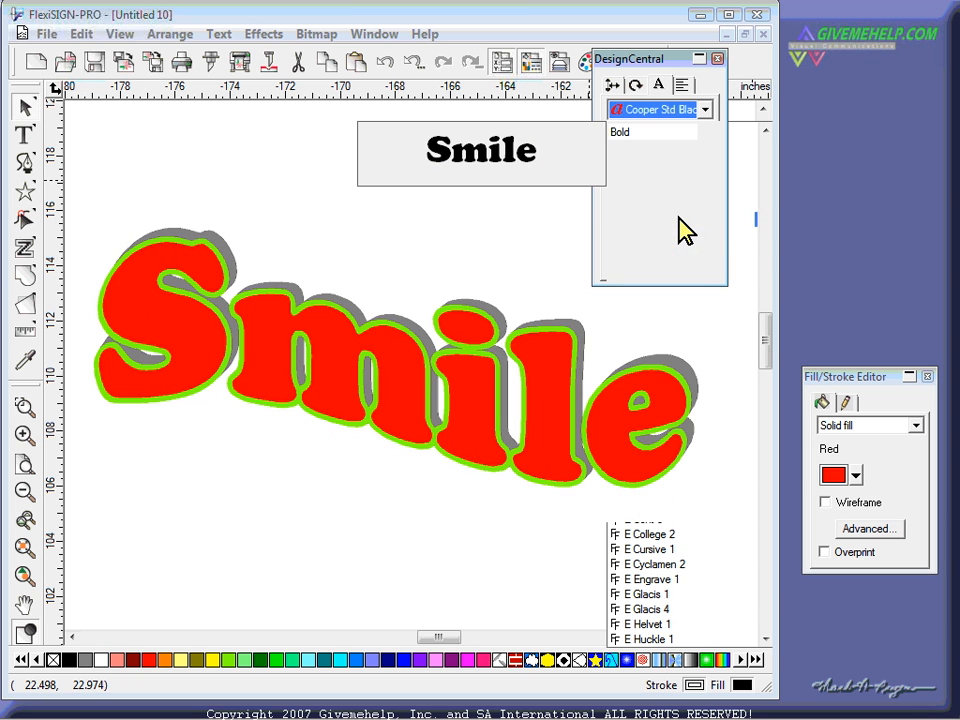
click(447, 205)
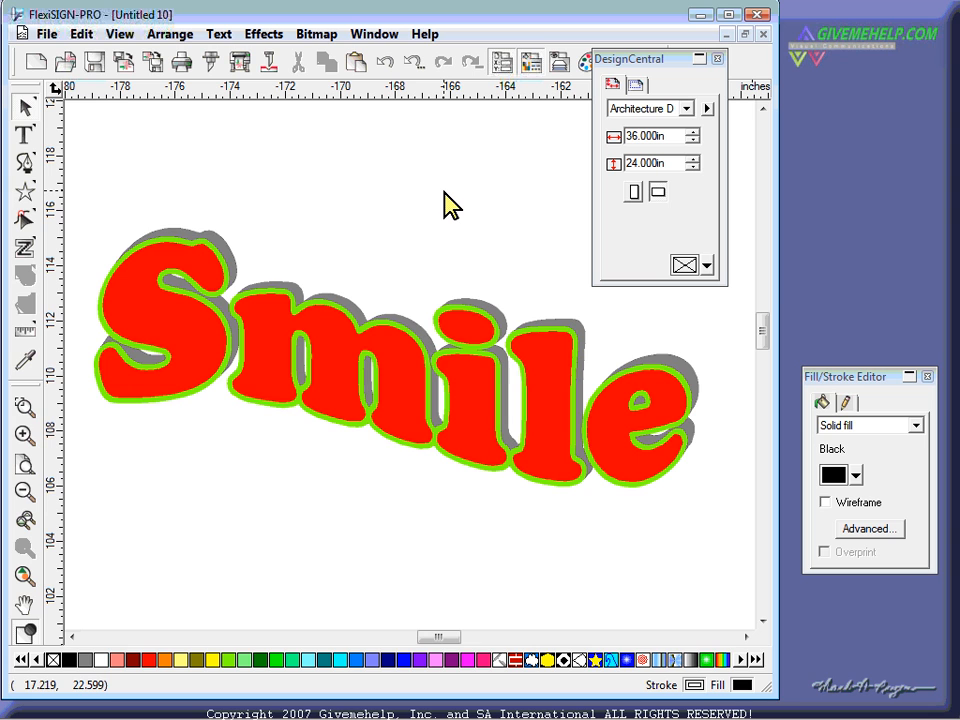